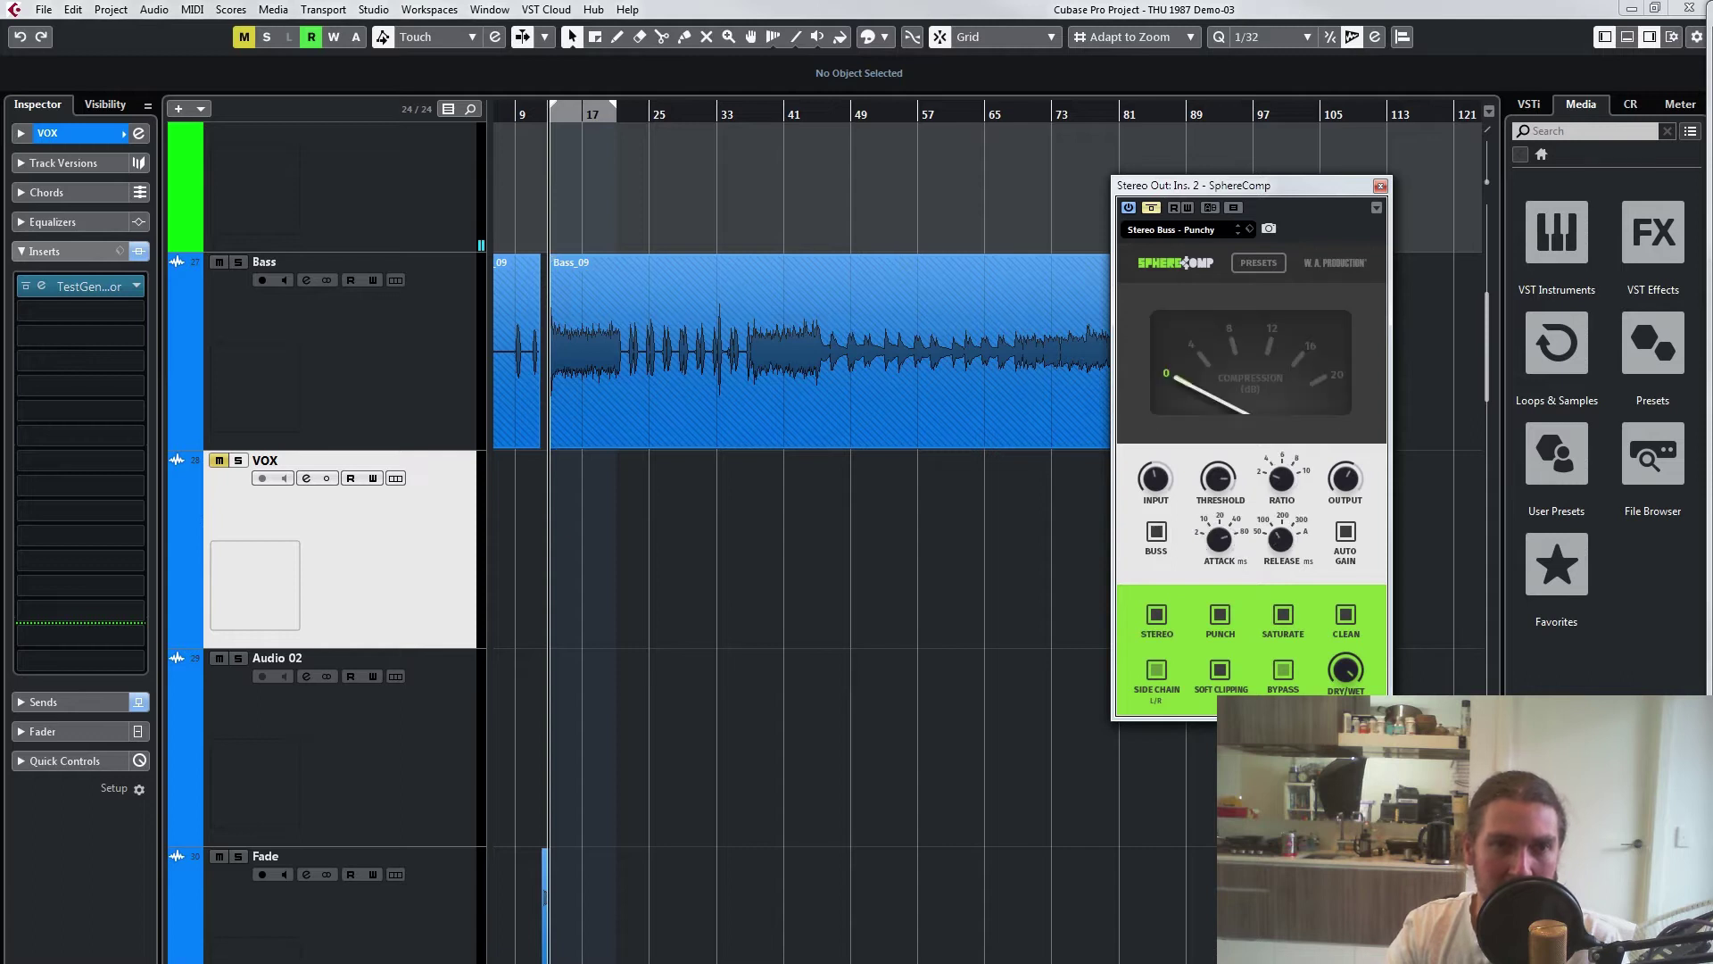
# Step: Switch to Chrome and review the SphereComp product page's explanations of dual mode and the compressor's controls
pyautogui.click(1380, 186)
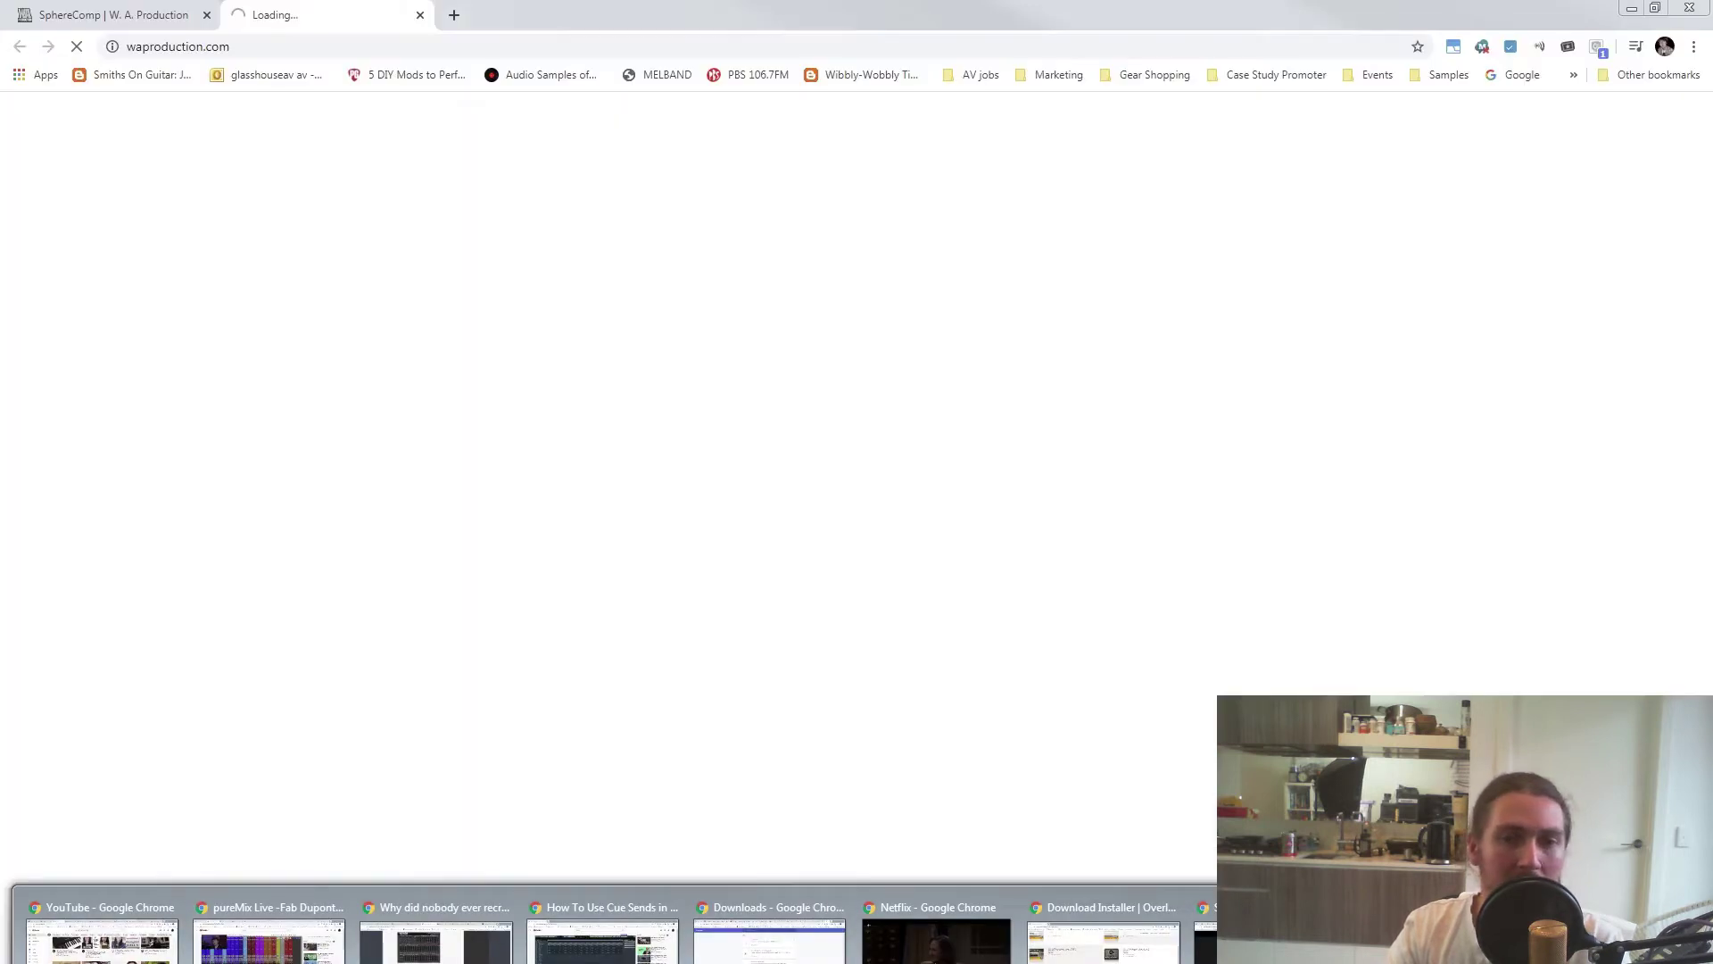
pyautogui.click(1270, 946)
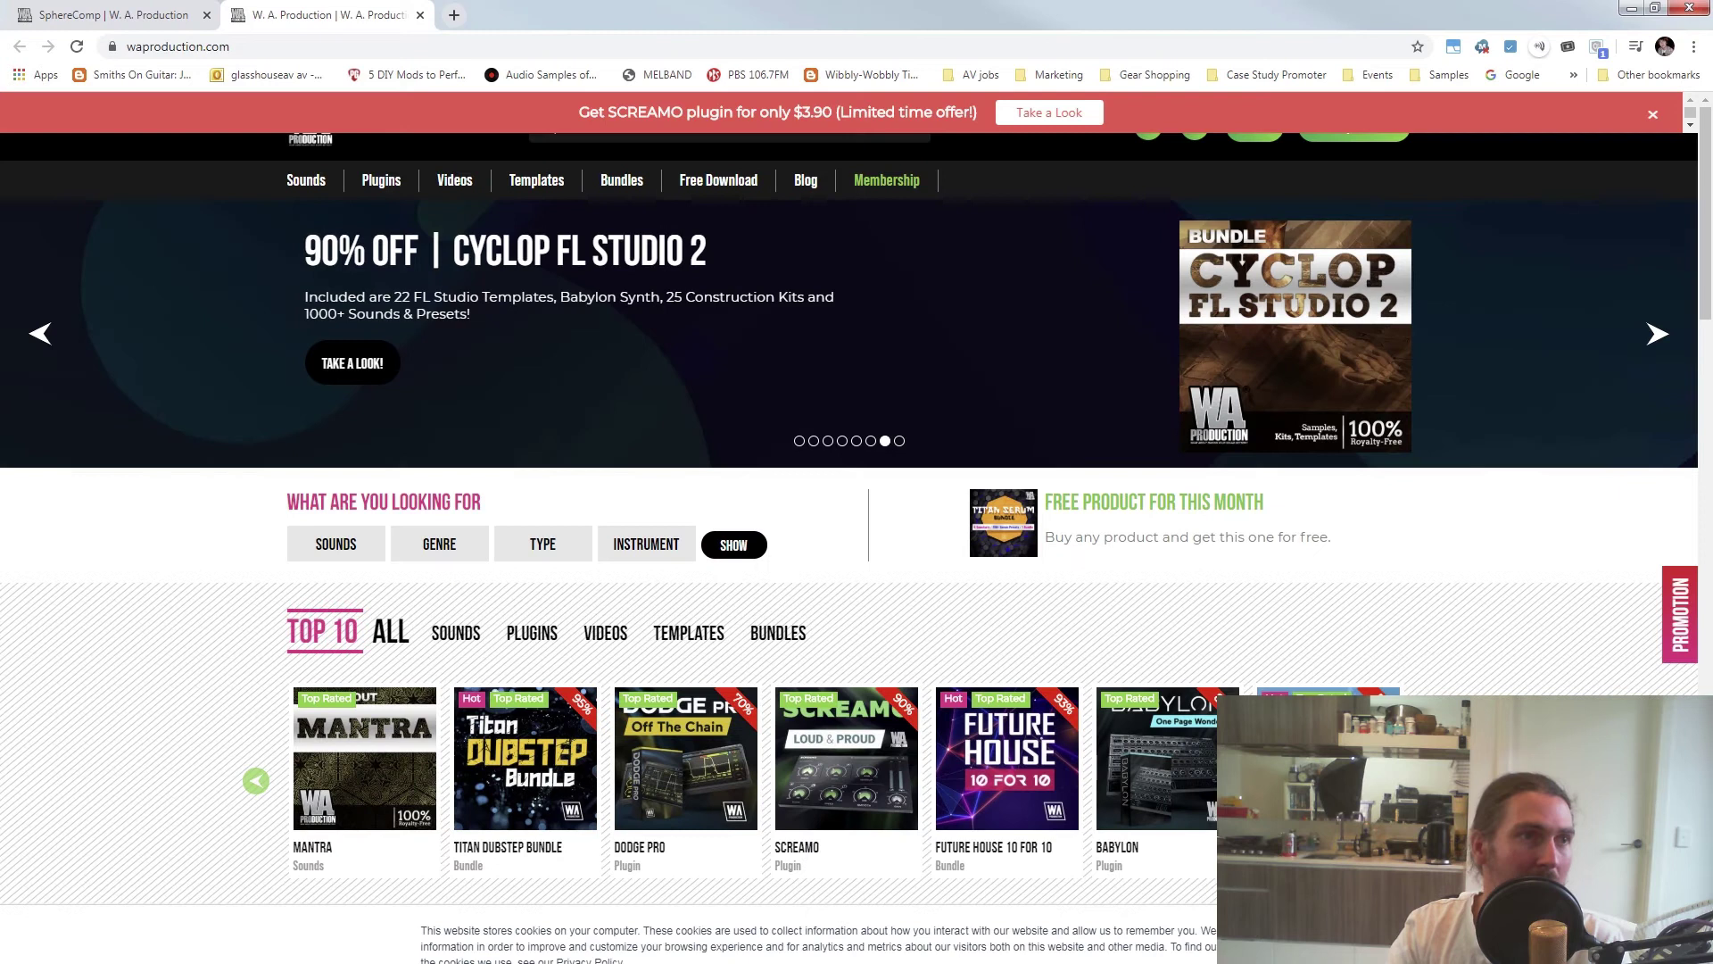
pyautogui.click(115, 15)
pyautogui.scroll(12, 536, 536)
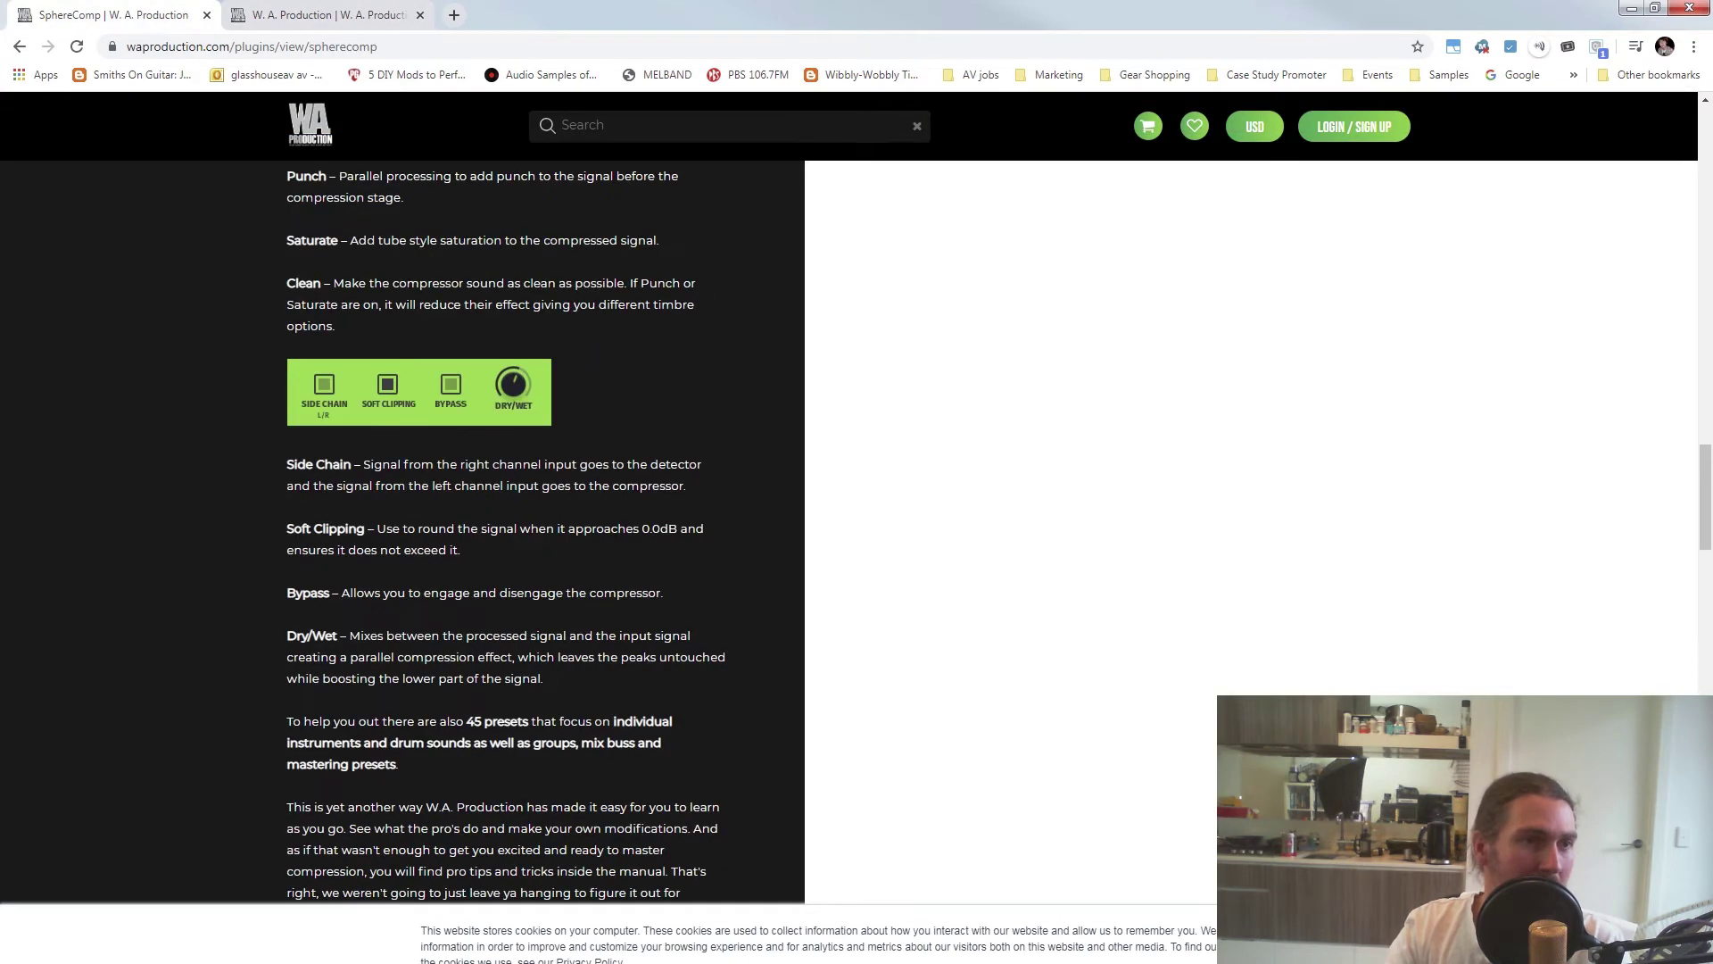
pyautogui.scroll(5, 536, 536)
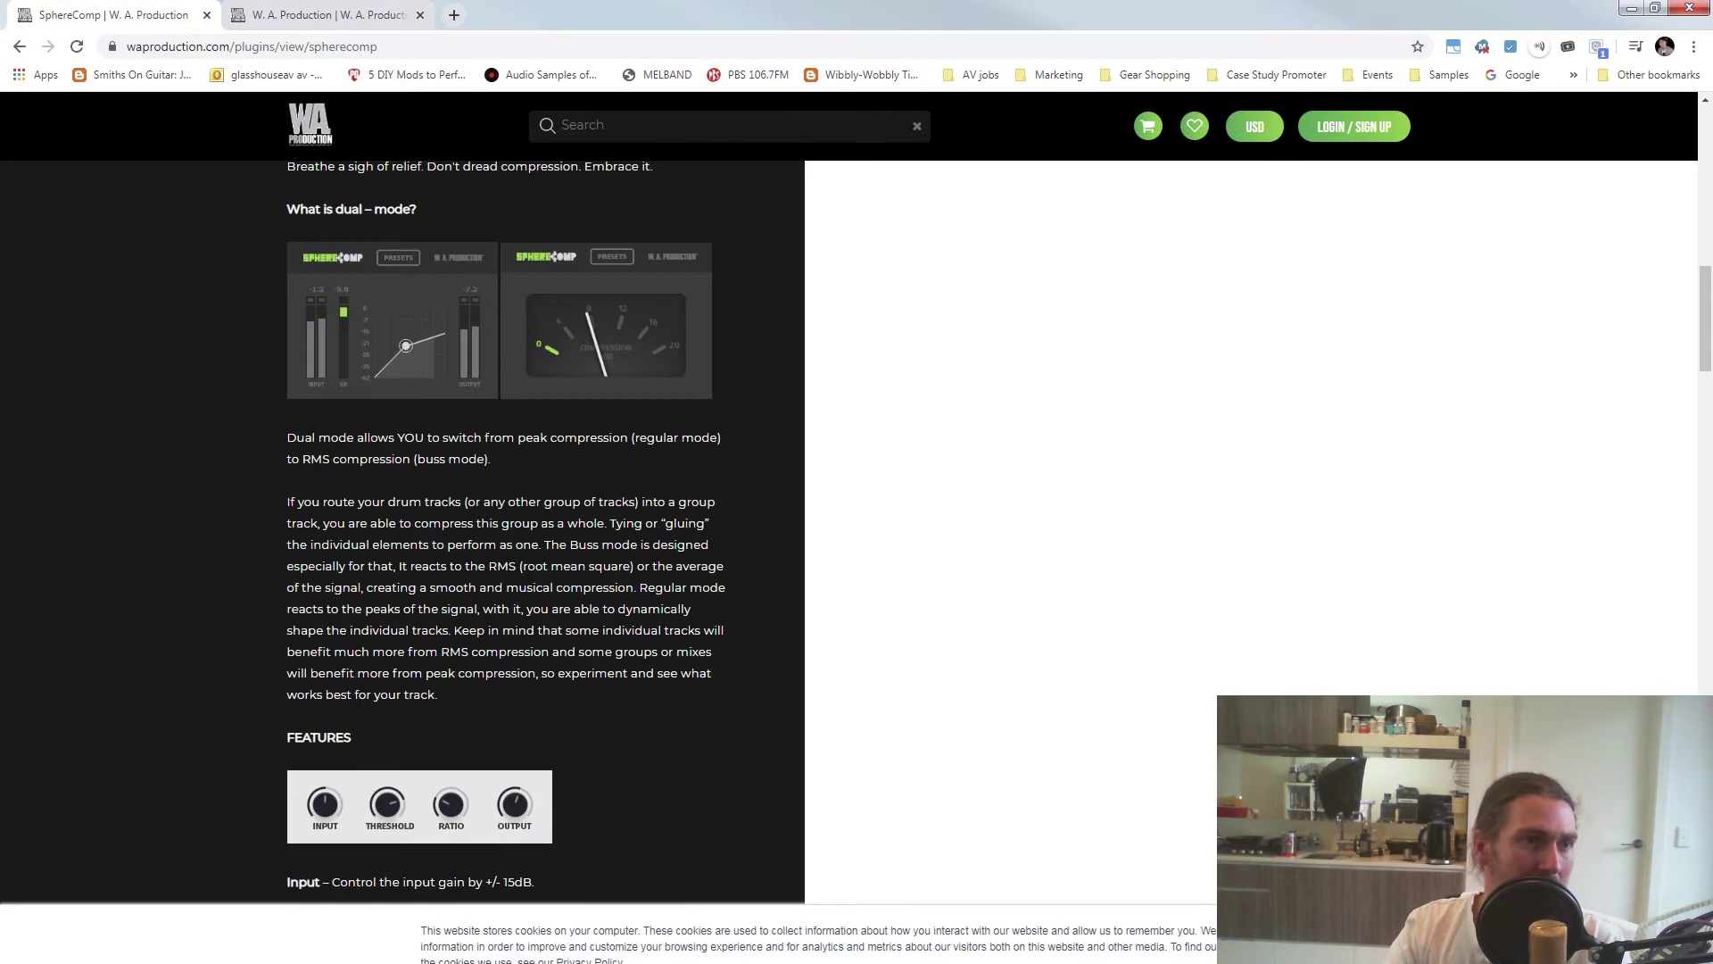
pyautogui.scroll(-8, 536, 536)
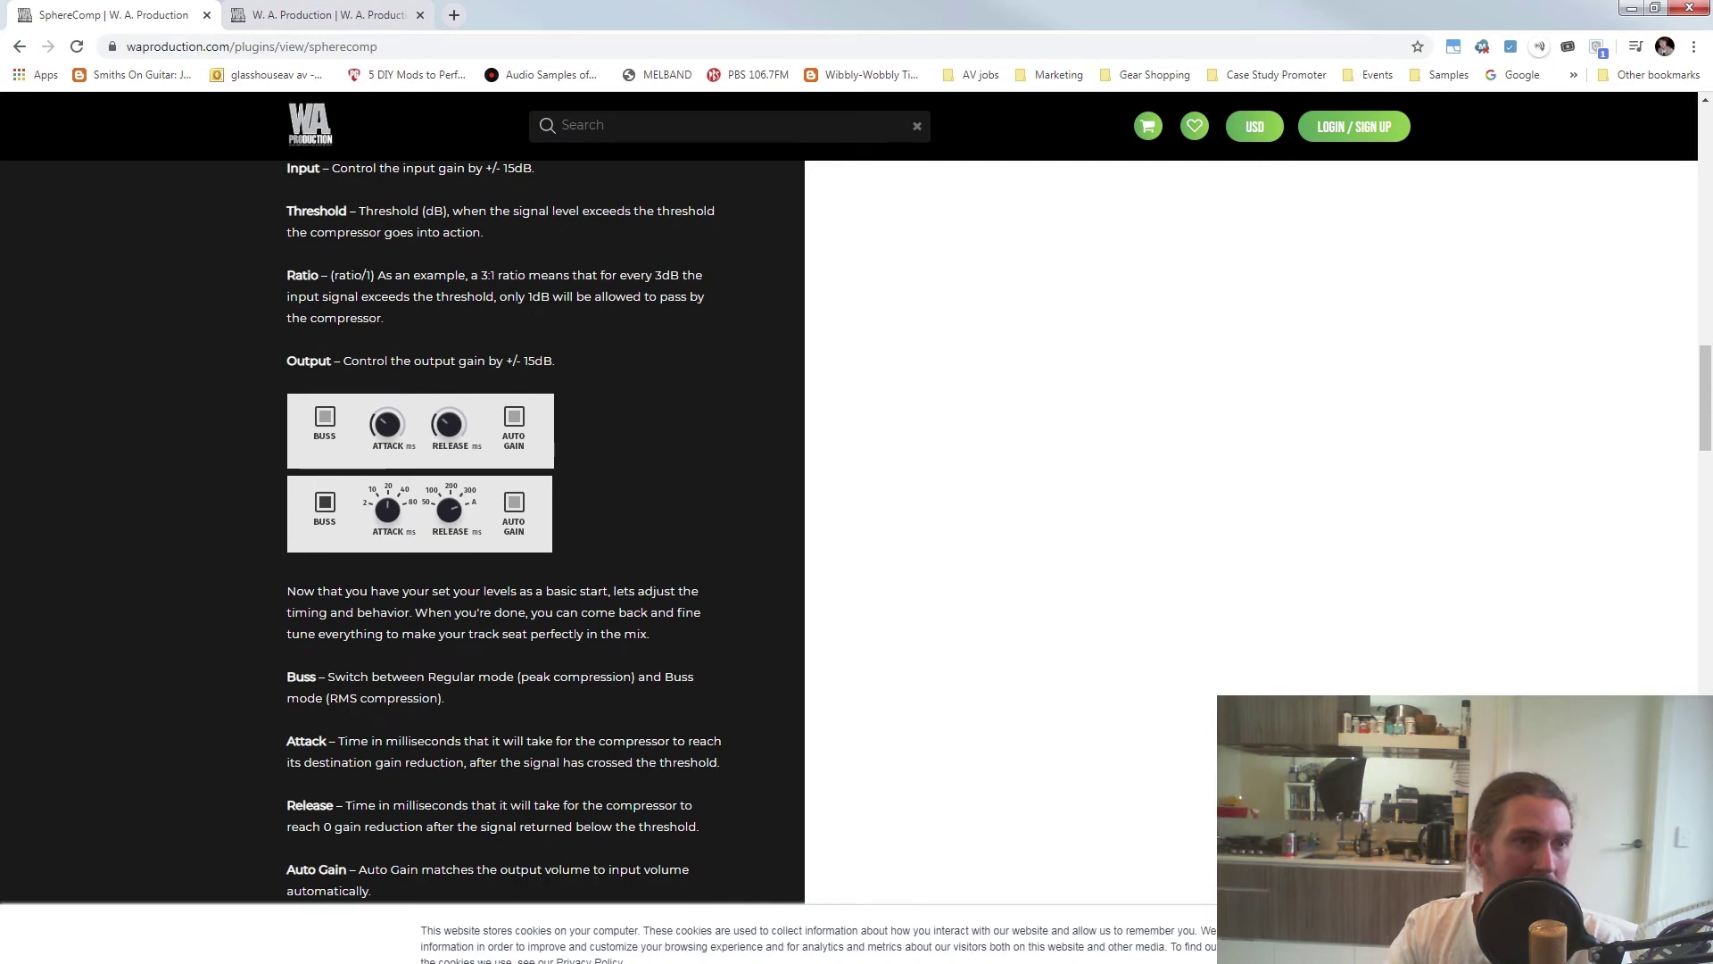
pyautogui.scroll(-1, 536, 535)
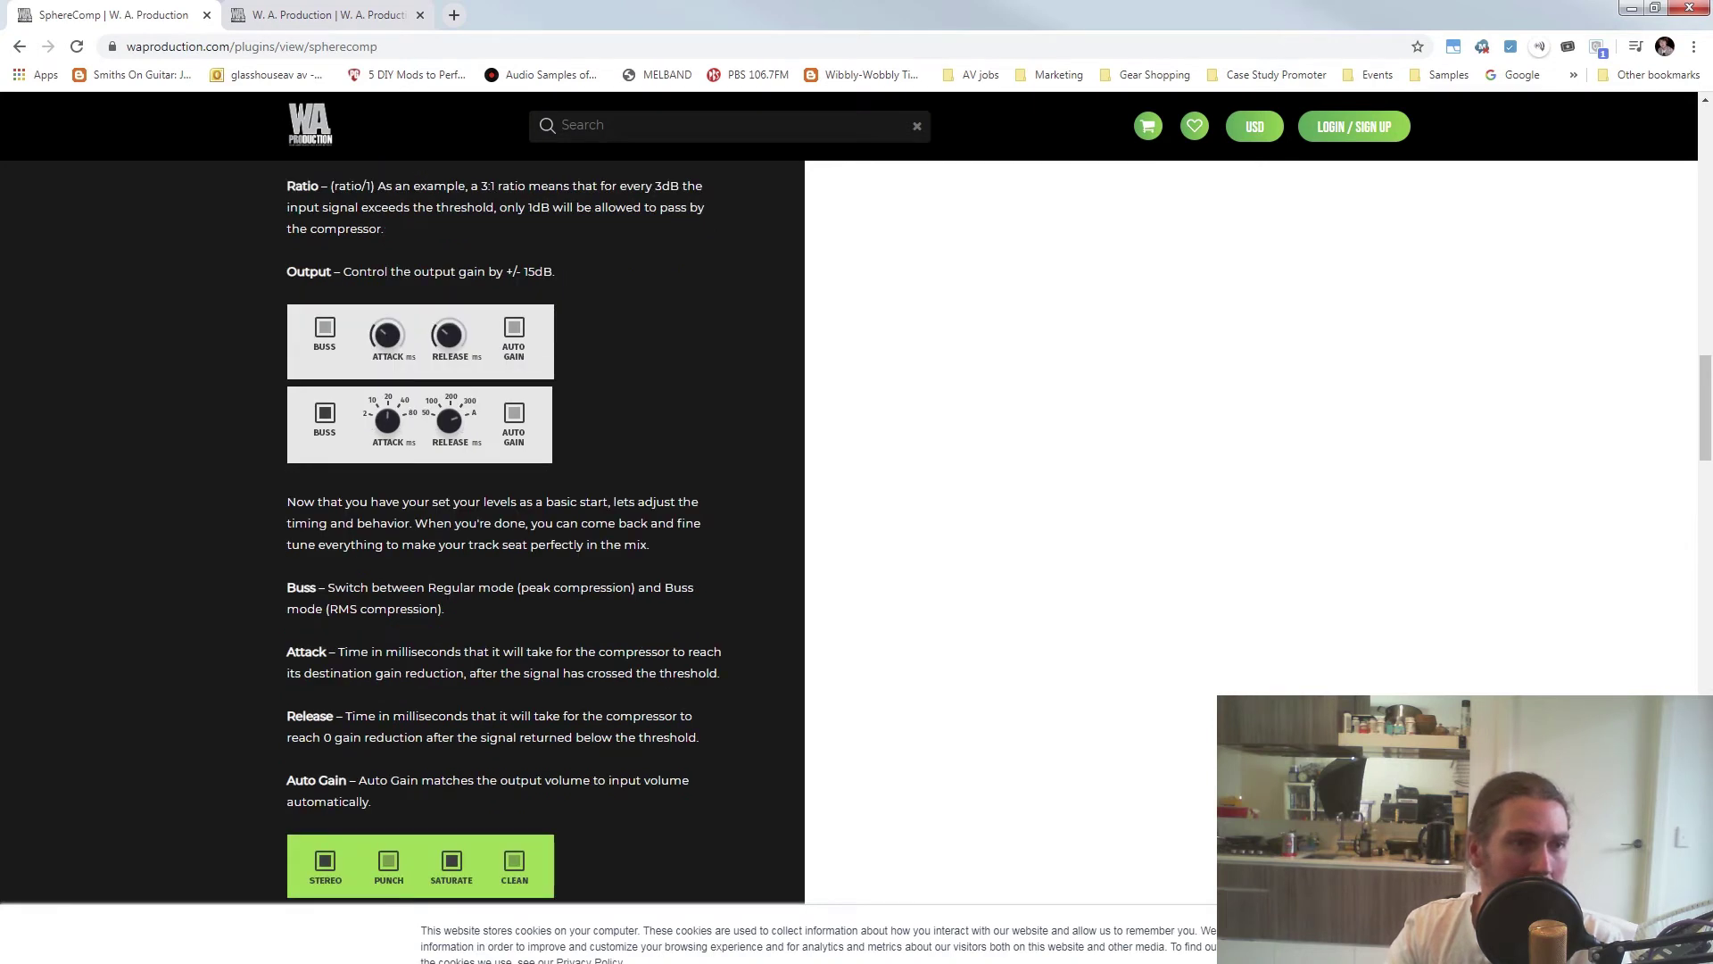
pyautogui.scroll(-5, 536, 536)
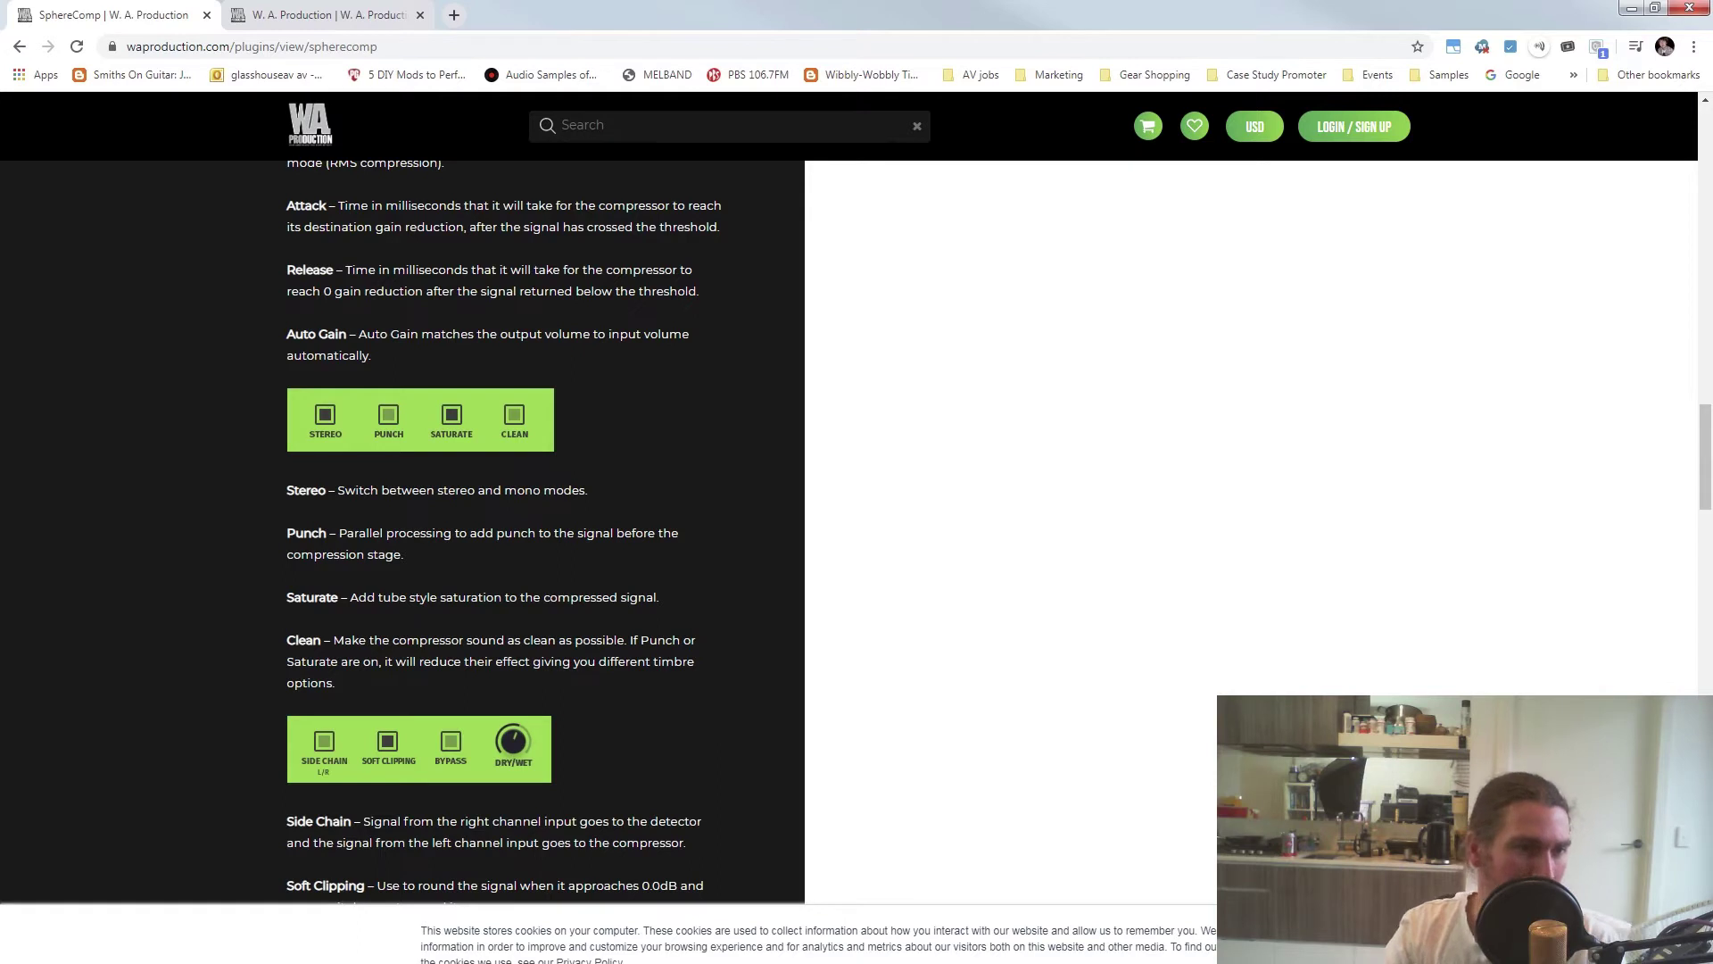
pyautogui.scroll(-1, 536, 535)
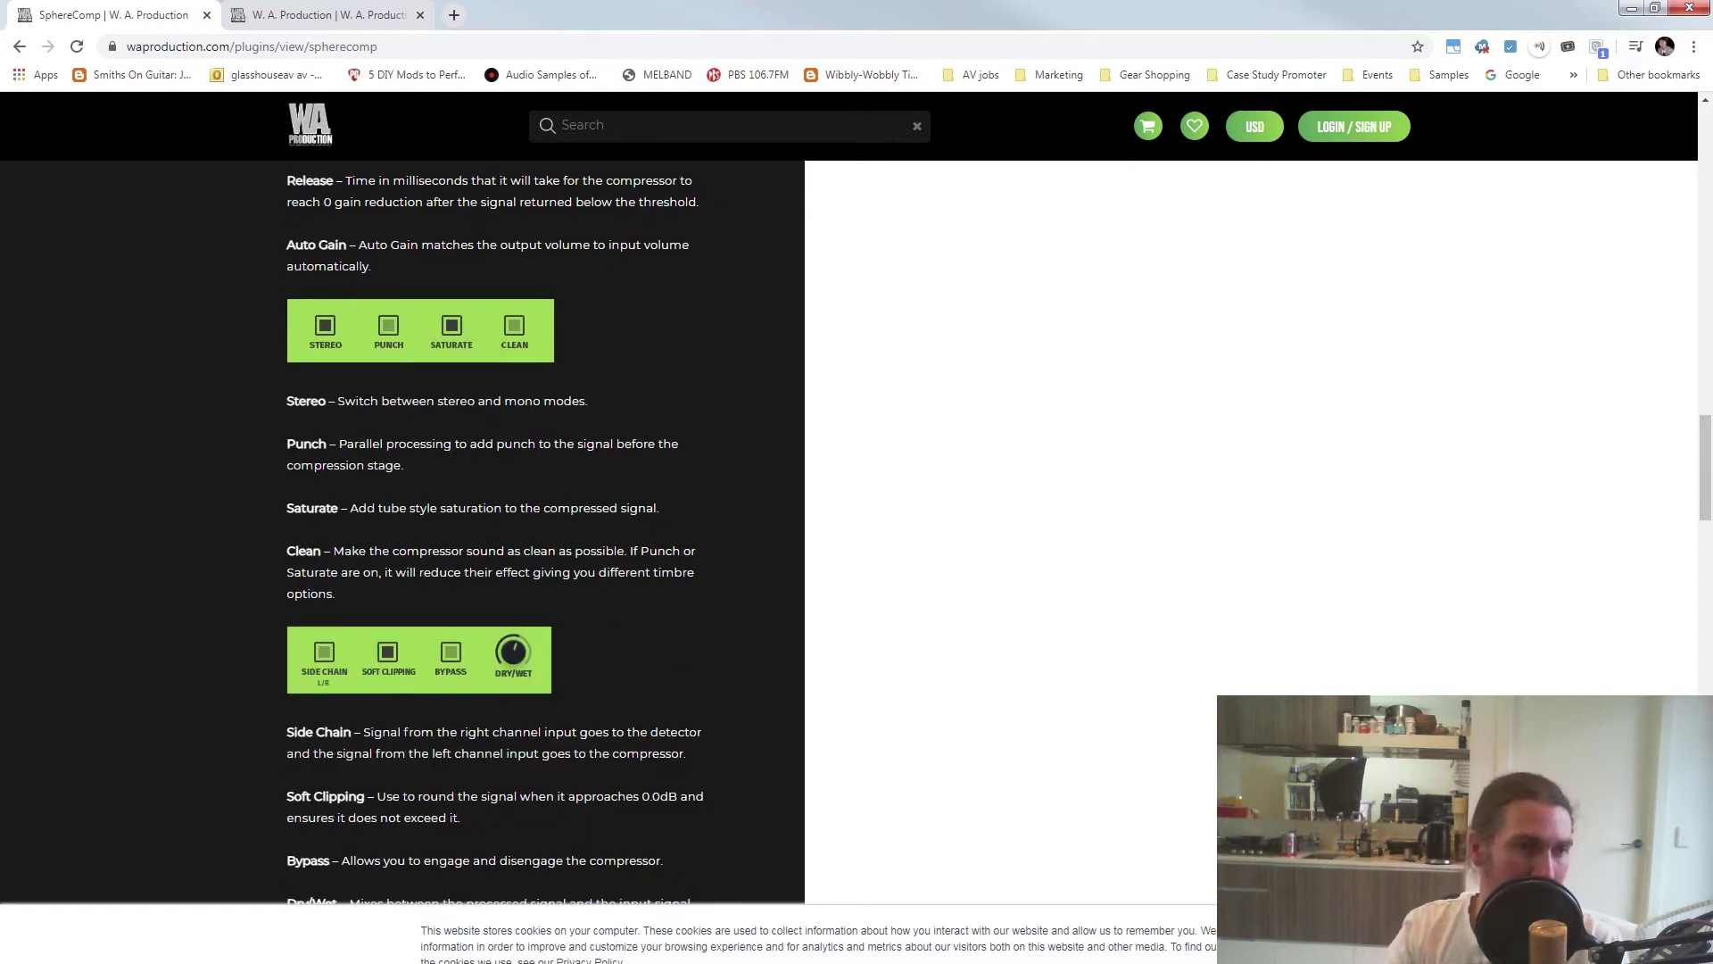
pyautogui.scroll(-2, 535, 535)
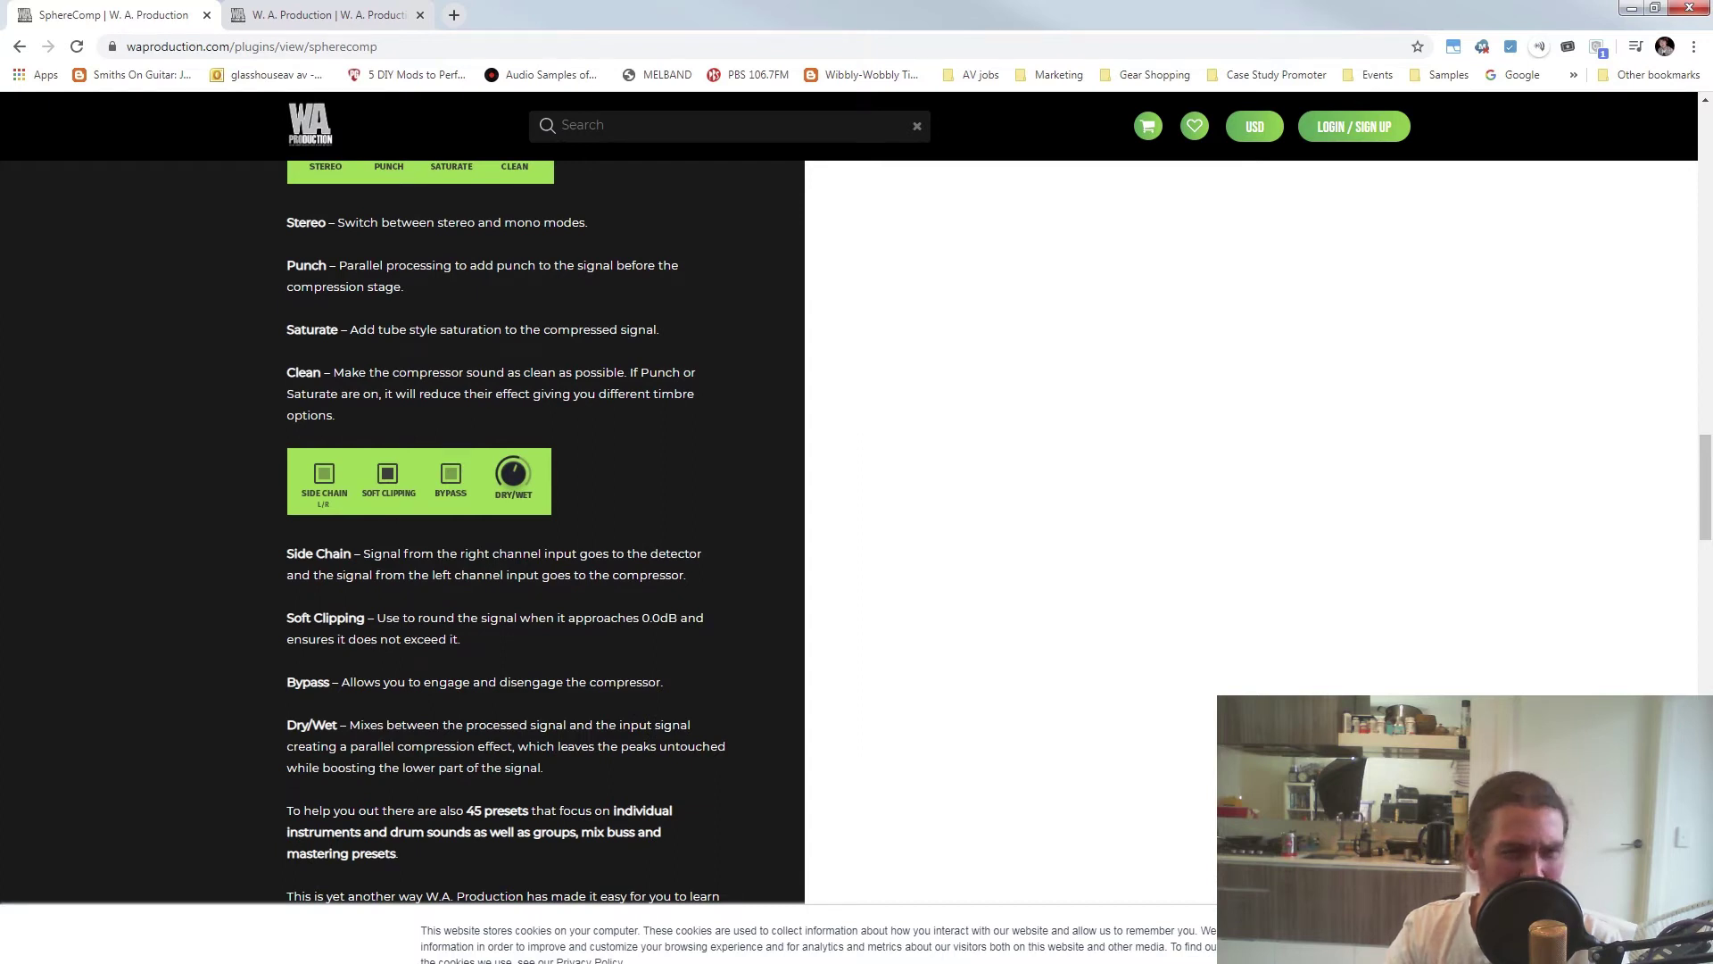
pyautogui.scroll(-1, 535, 536)
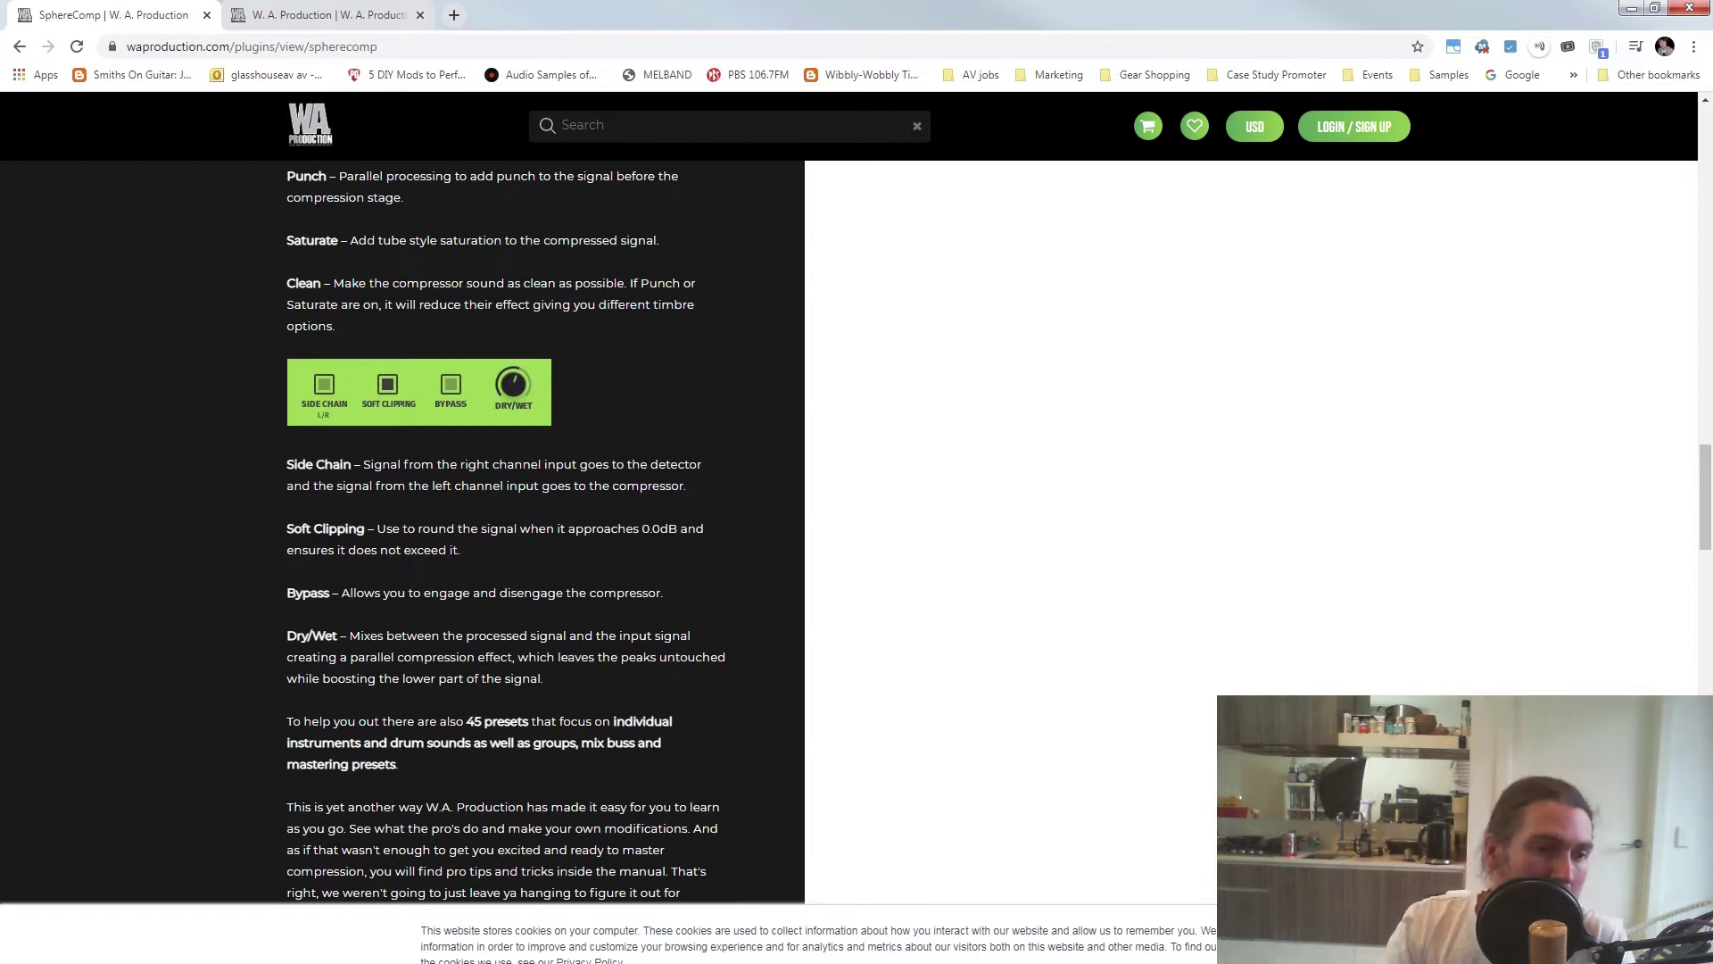
# Step: Switch back to Cubase and load the Stereo Buss - Glue preset in the Stereo Out's SphereComp
pyautogui.hotkey('alt', 'Tab')
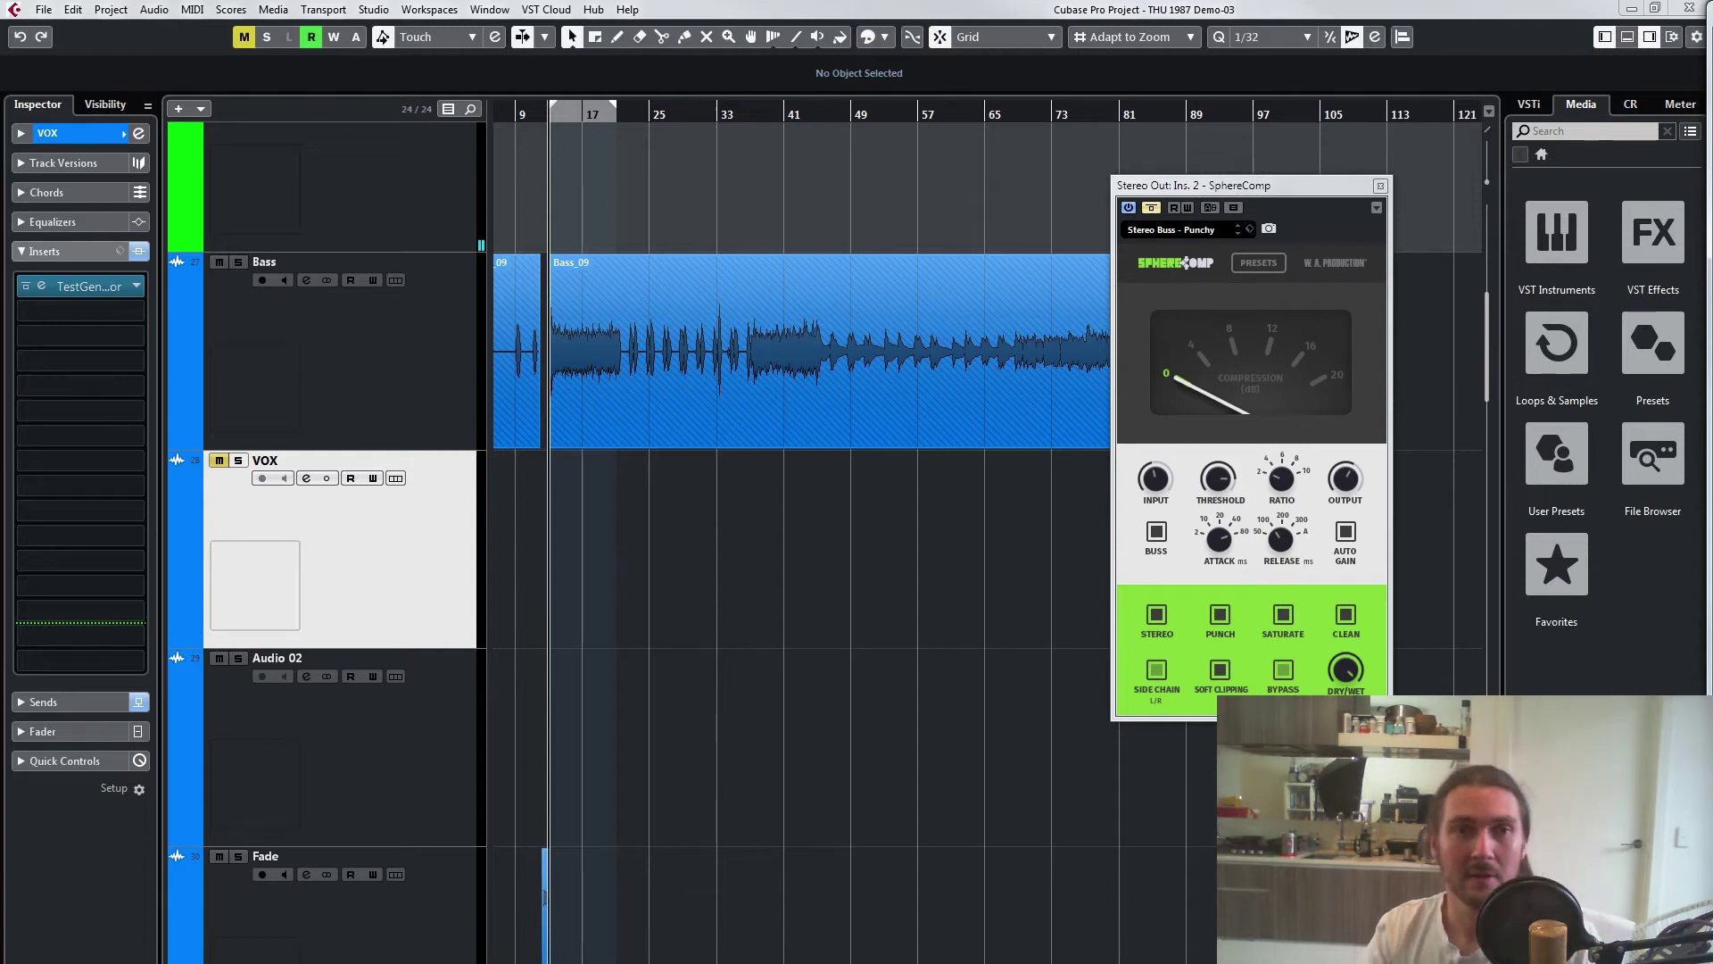
pyautogui.click(1258, 262)
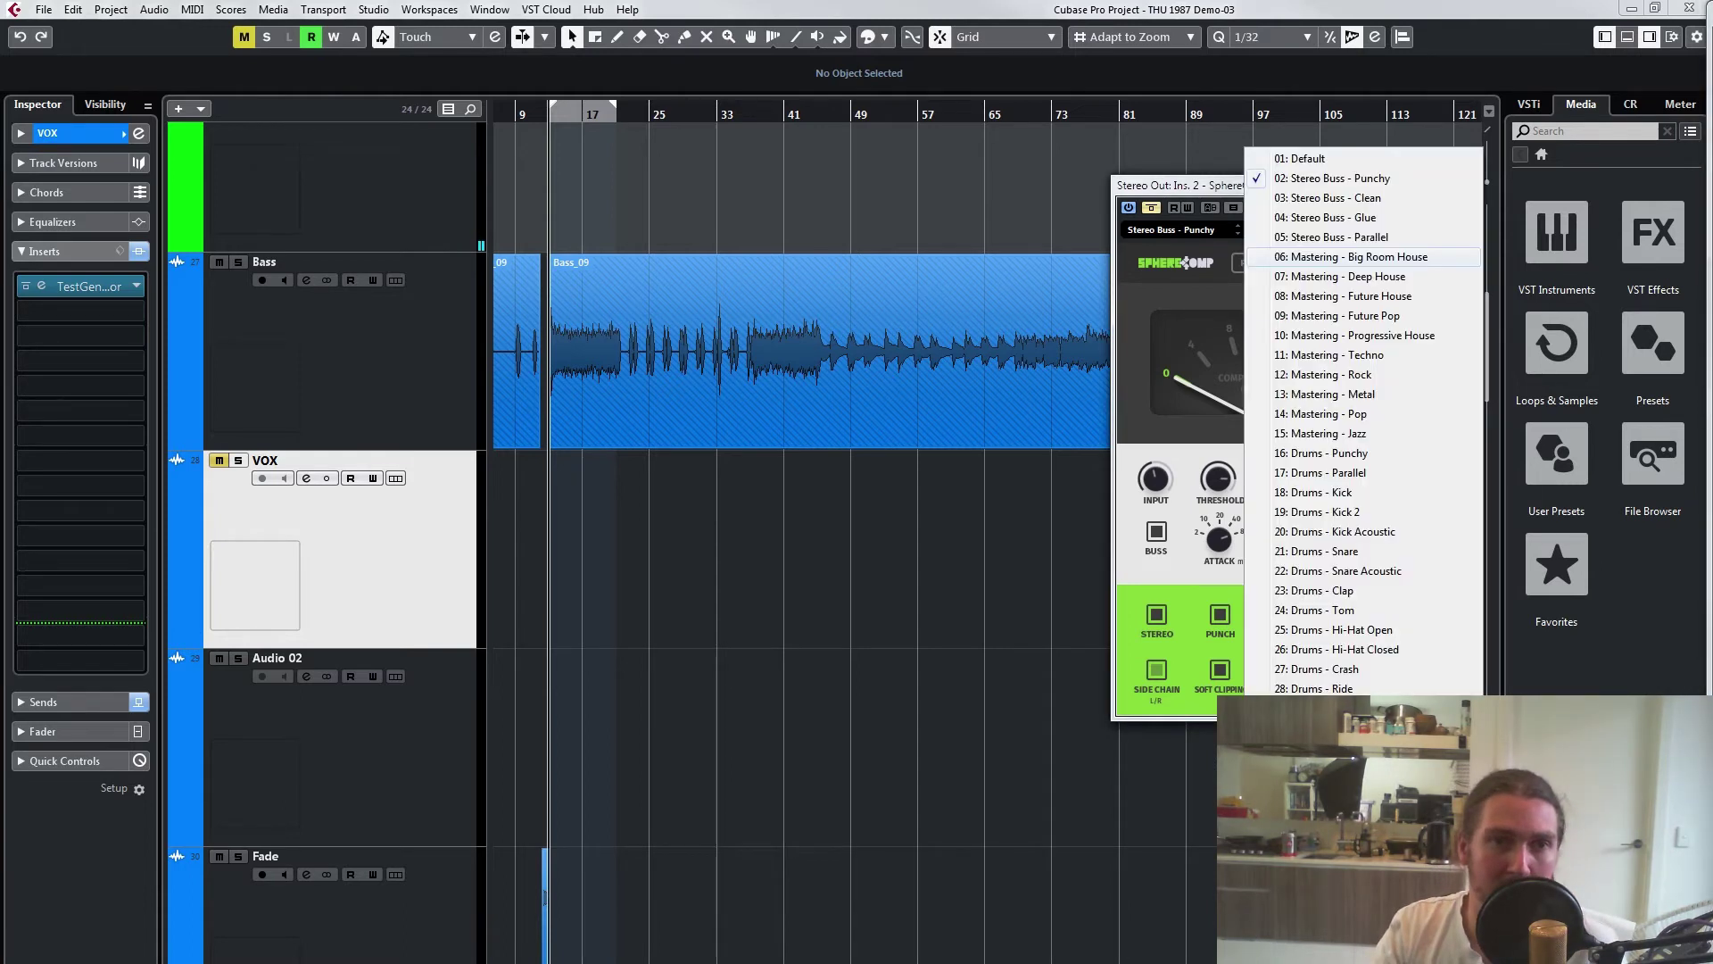
pyautogui.click(1327, 217)
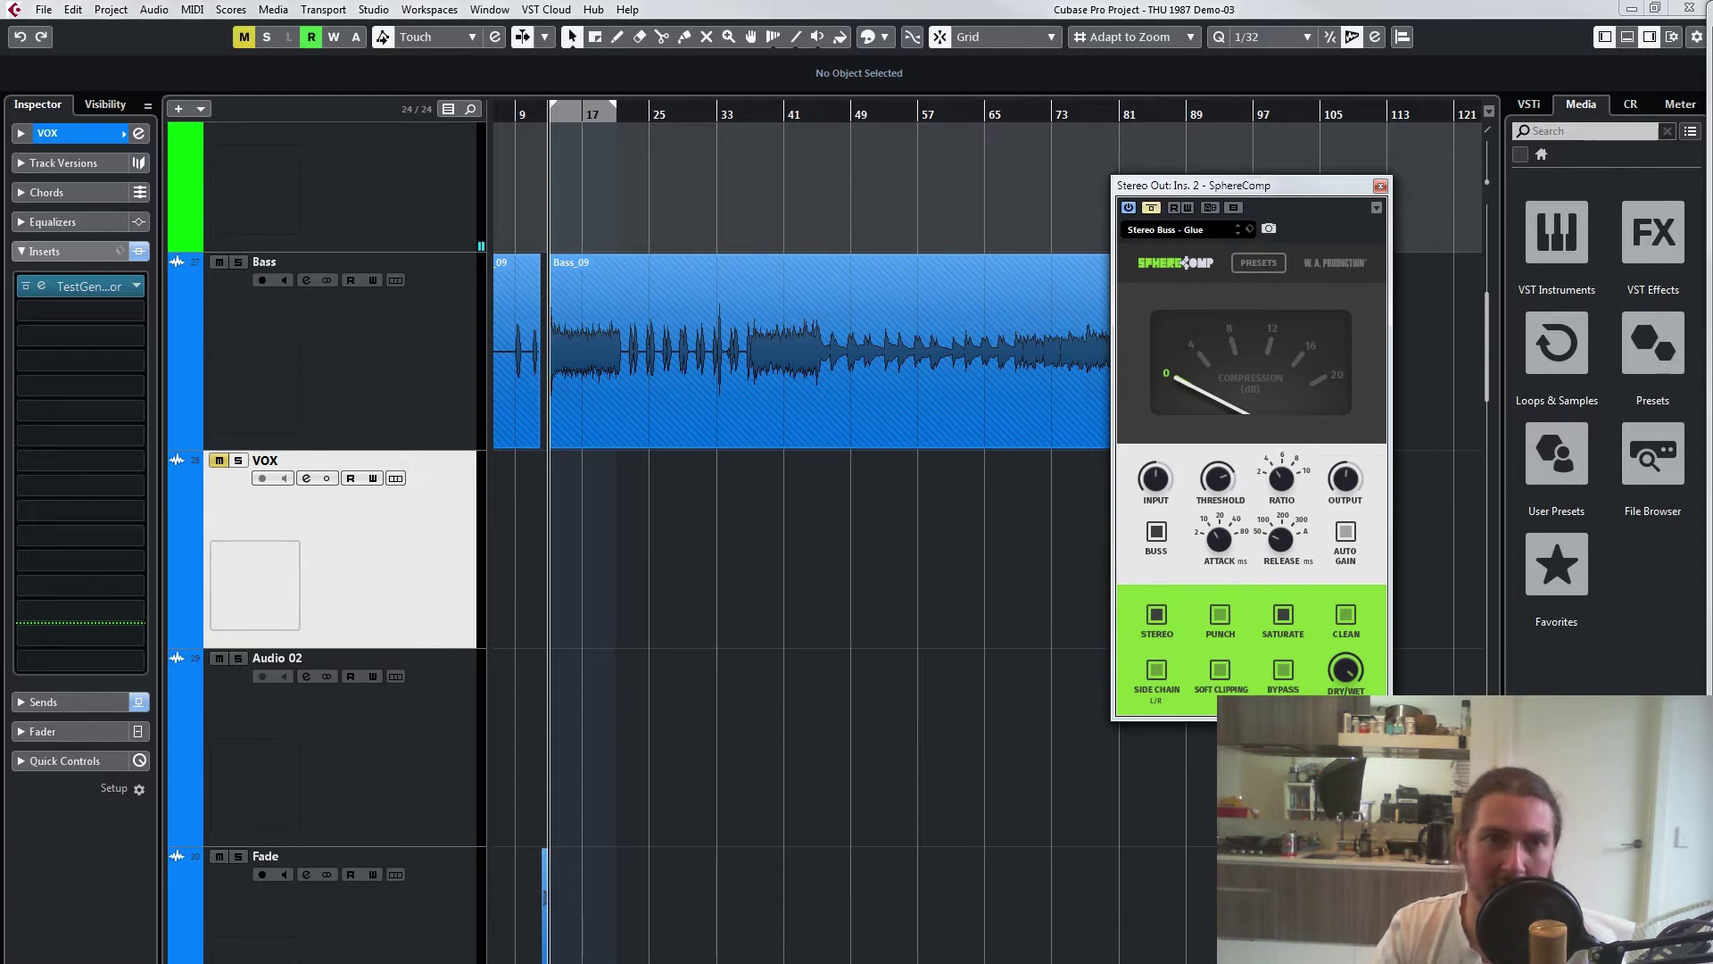
# Step: Play the mix and compare the Stereo Out's SphereComp bypassed and active, ending with it active and playback stopped
pyautogui.press('space')
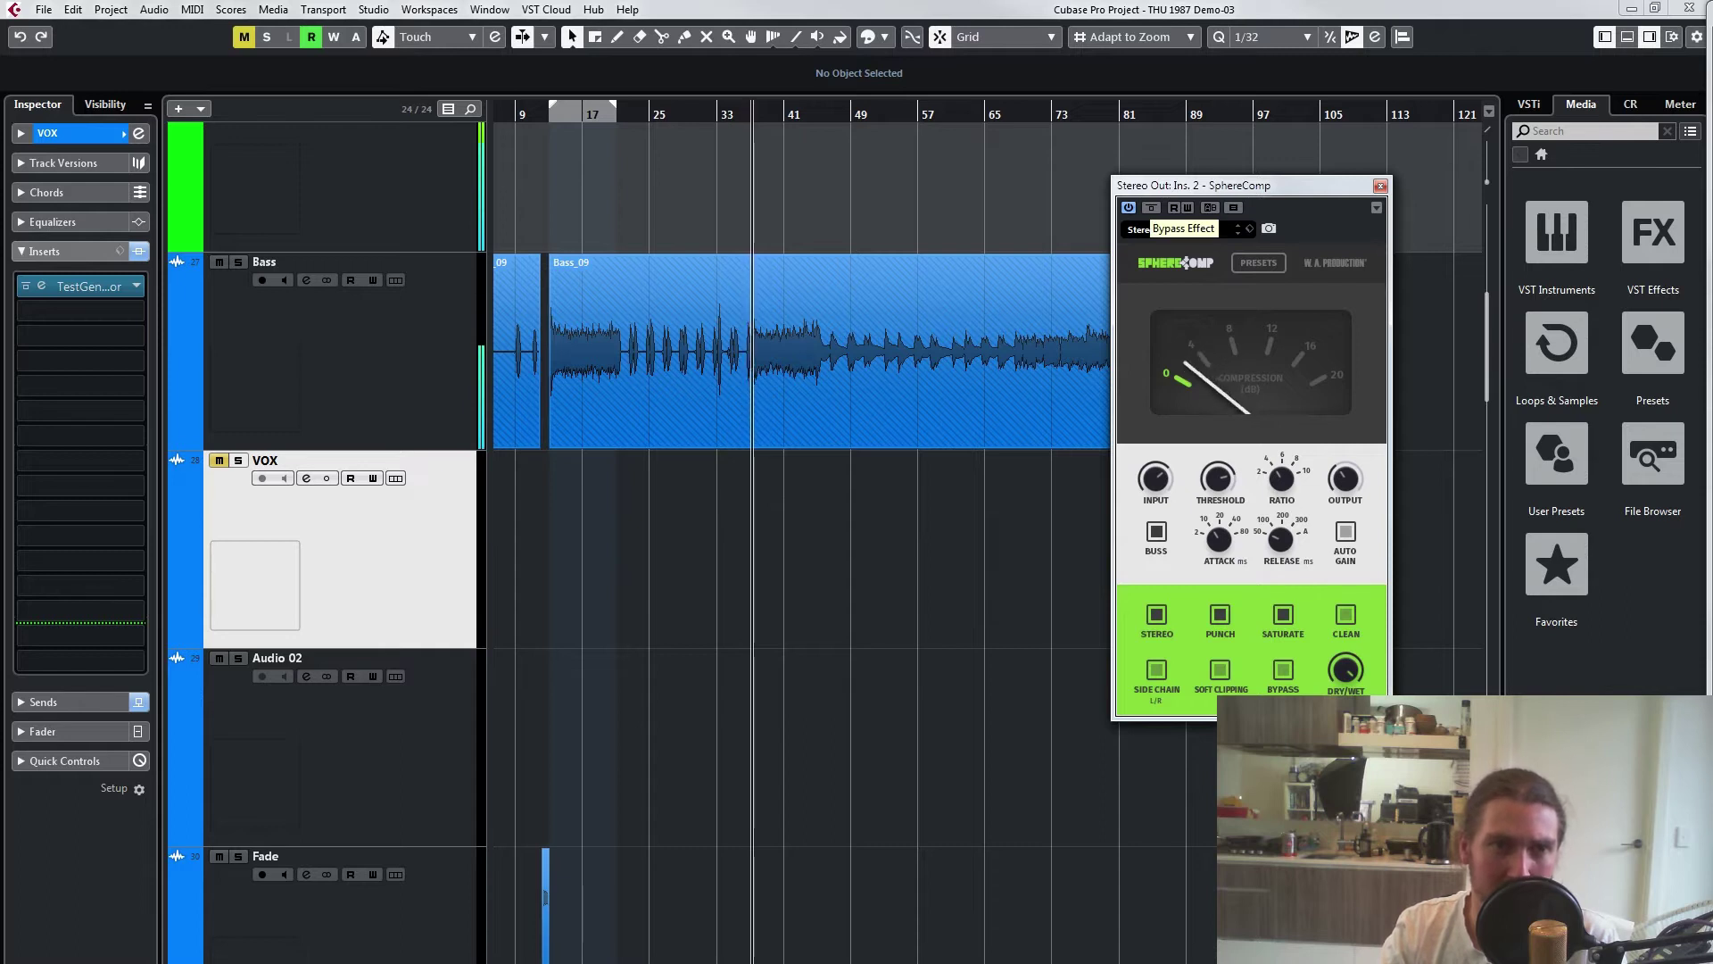
pyautogui.click(1151, 207)
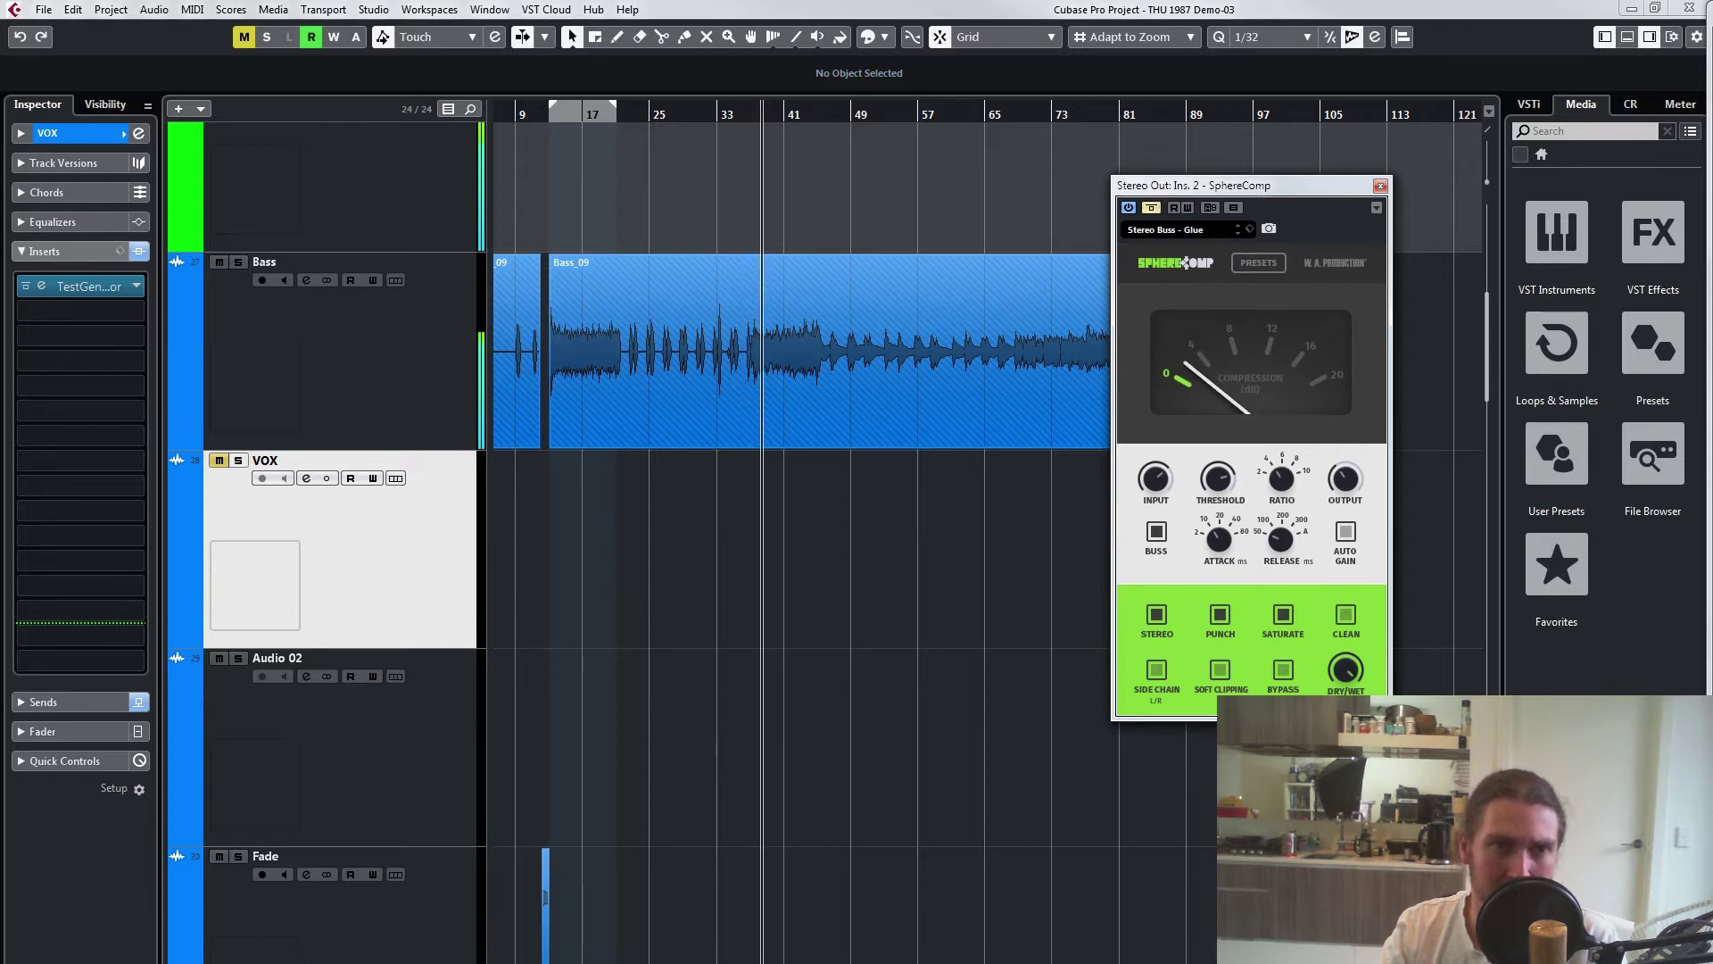
pyautogui.click(1151, 207)
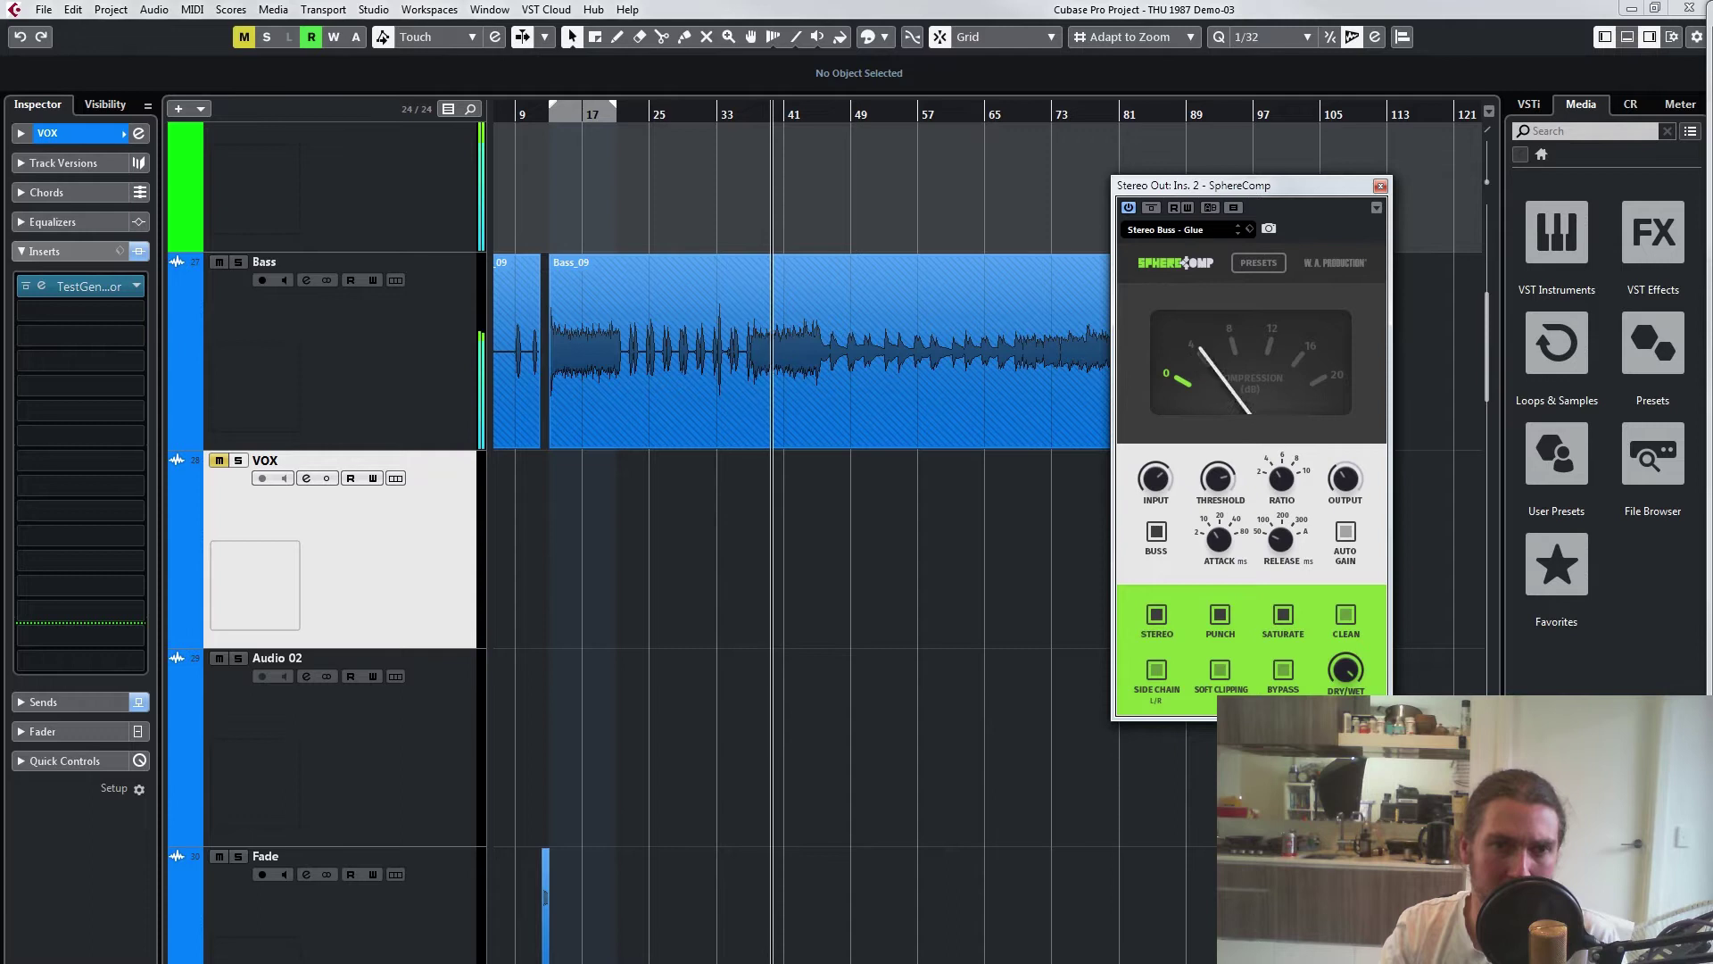
pyautogui.moveTo(1218, 478)
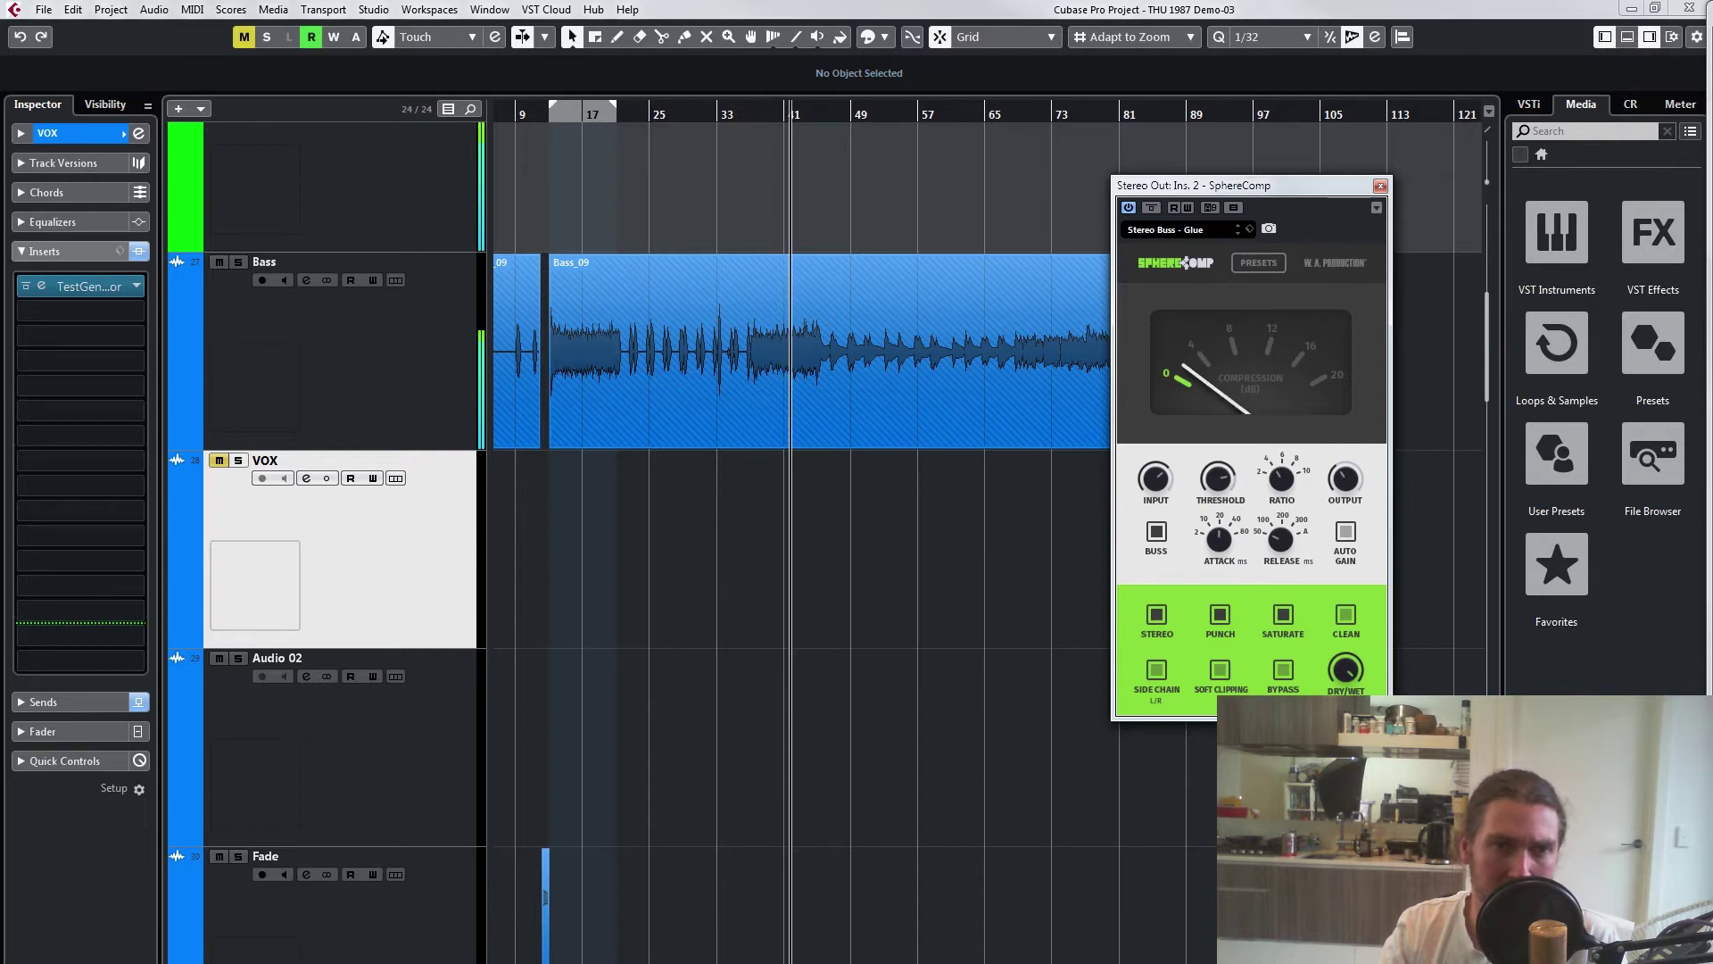
pyautogui.click(1151, 207)
pyautogui.click(1151, 207)
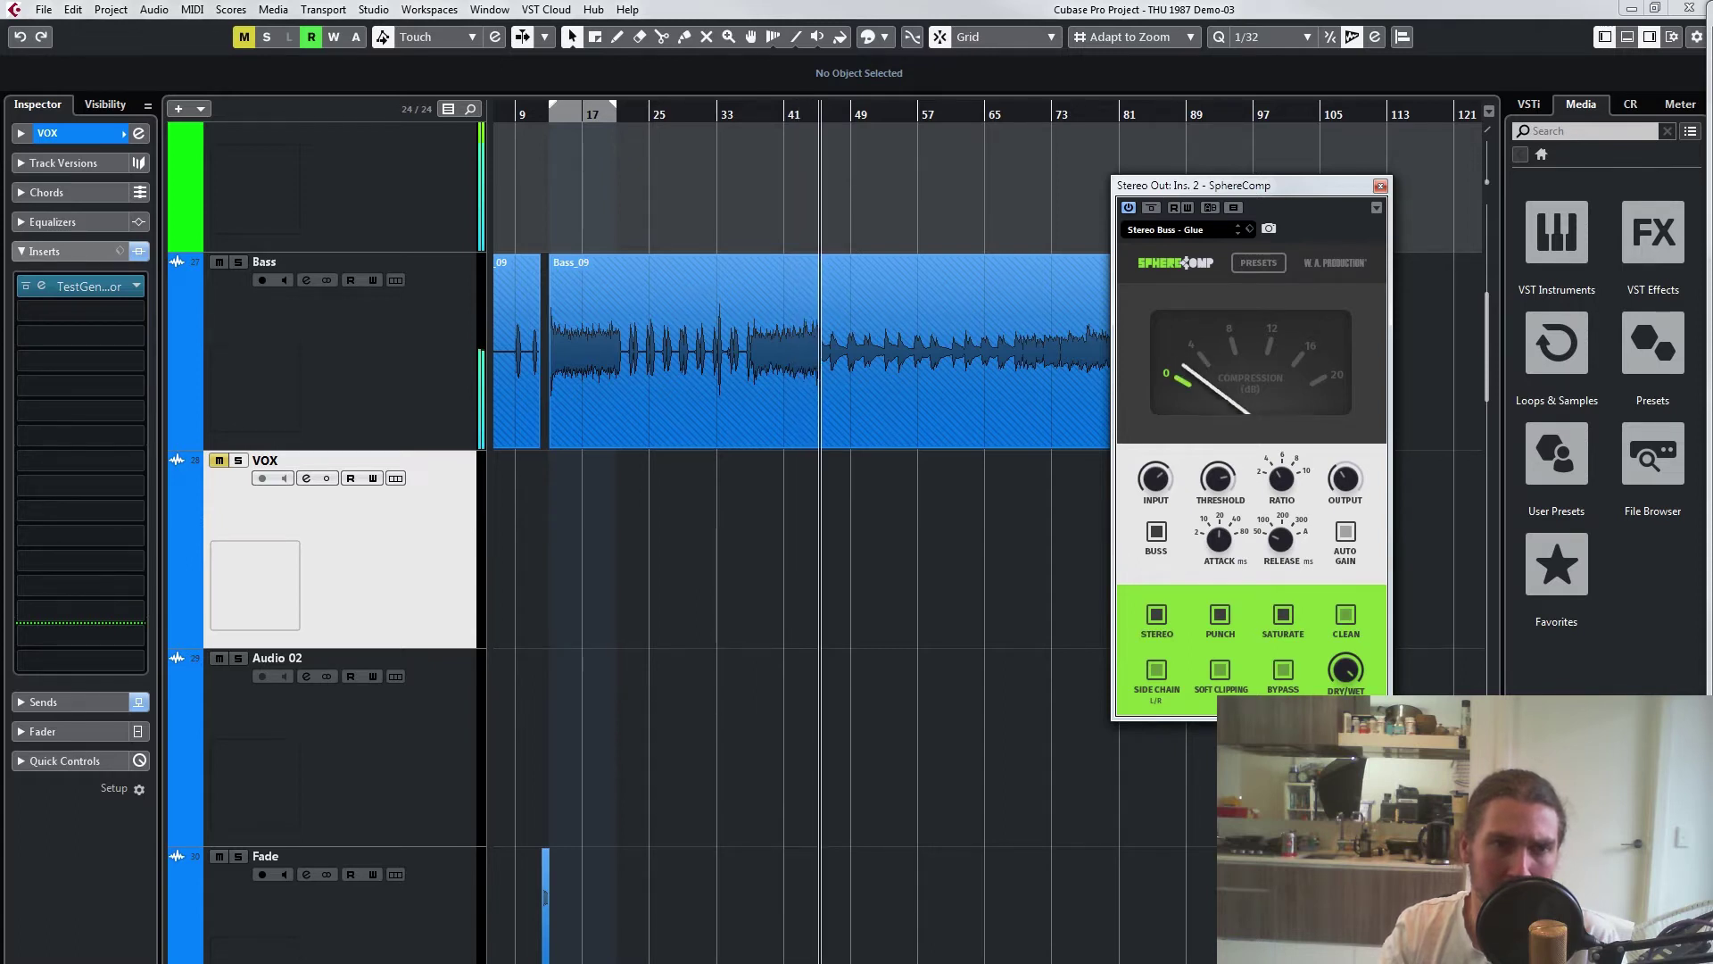
pyautogui.press('space')
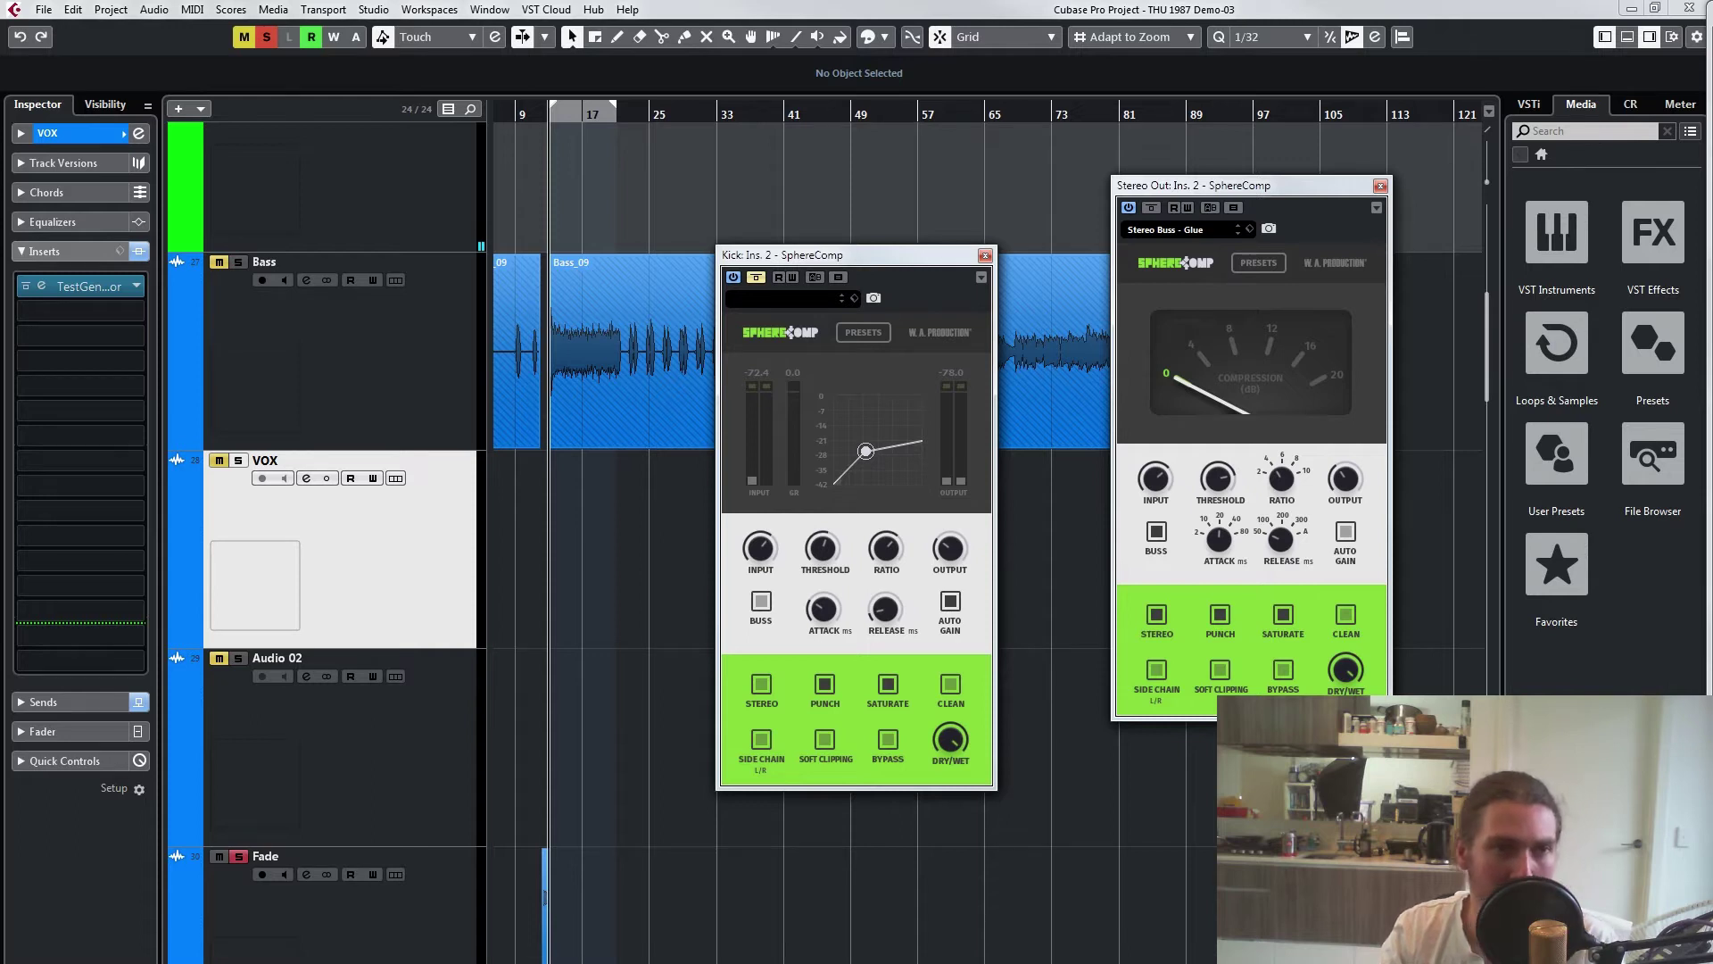
# Step: Reposition the Kick SphereComp window, start playback of the soloed track and take the kick compressor out of bypass
pyautogui.moveTo(856, 256); pyautogui.dragTo(887, 221)
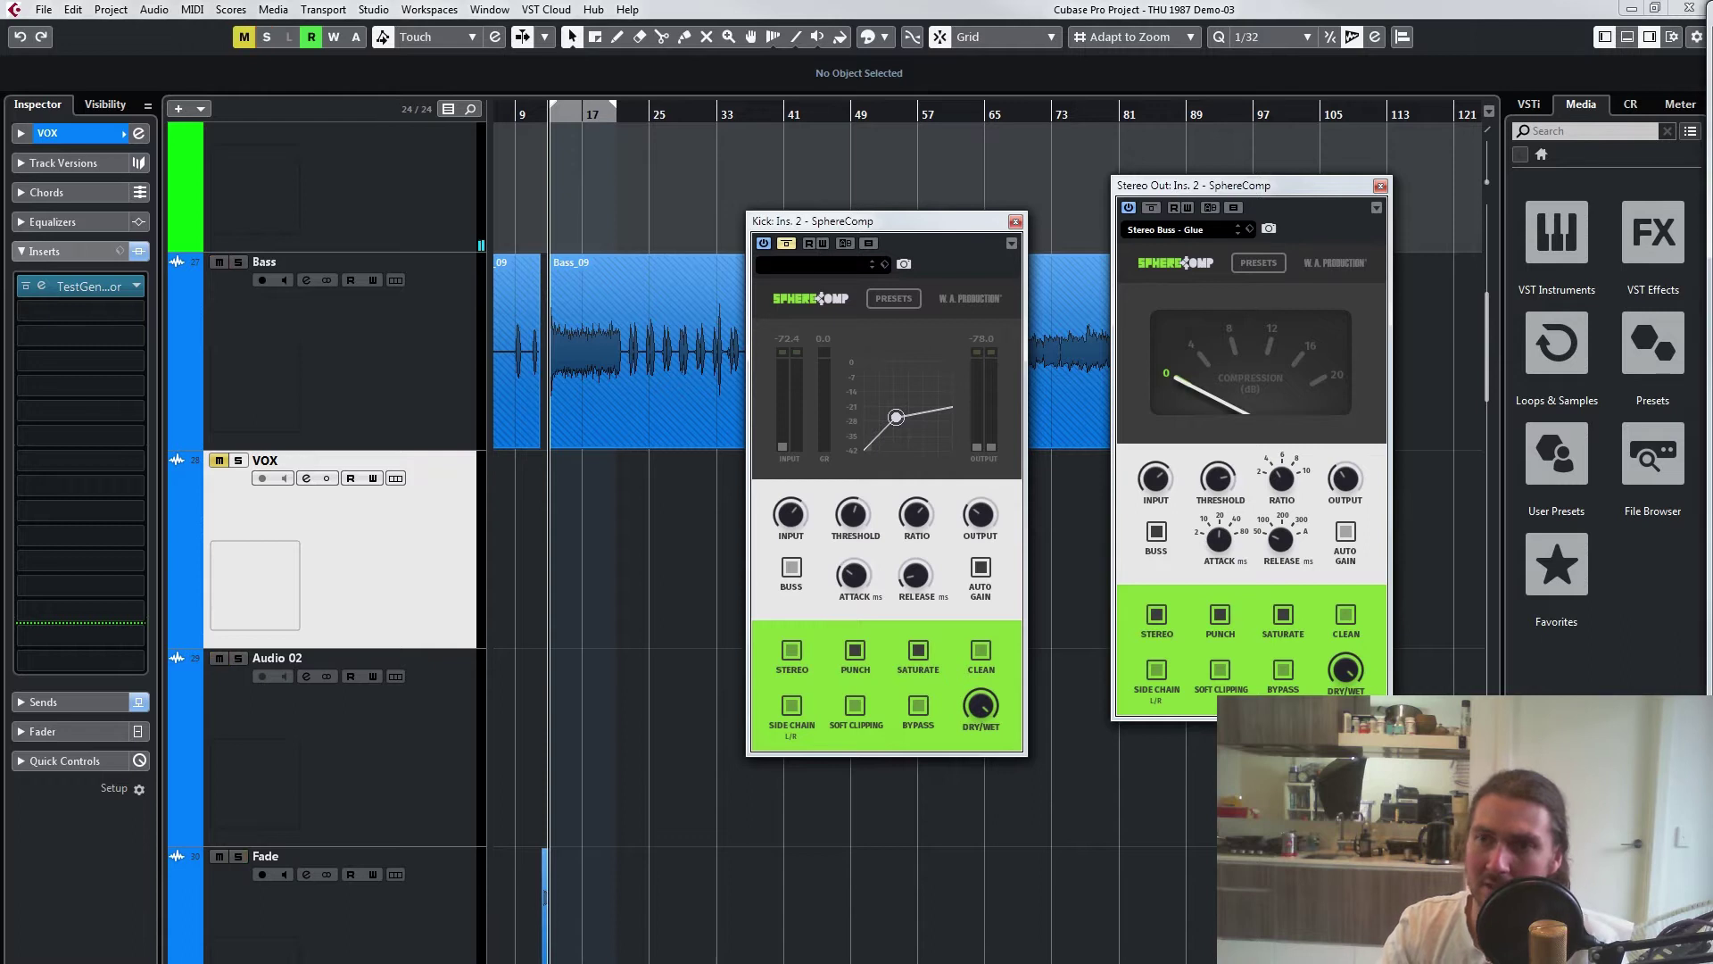
pyautogui.press('space')
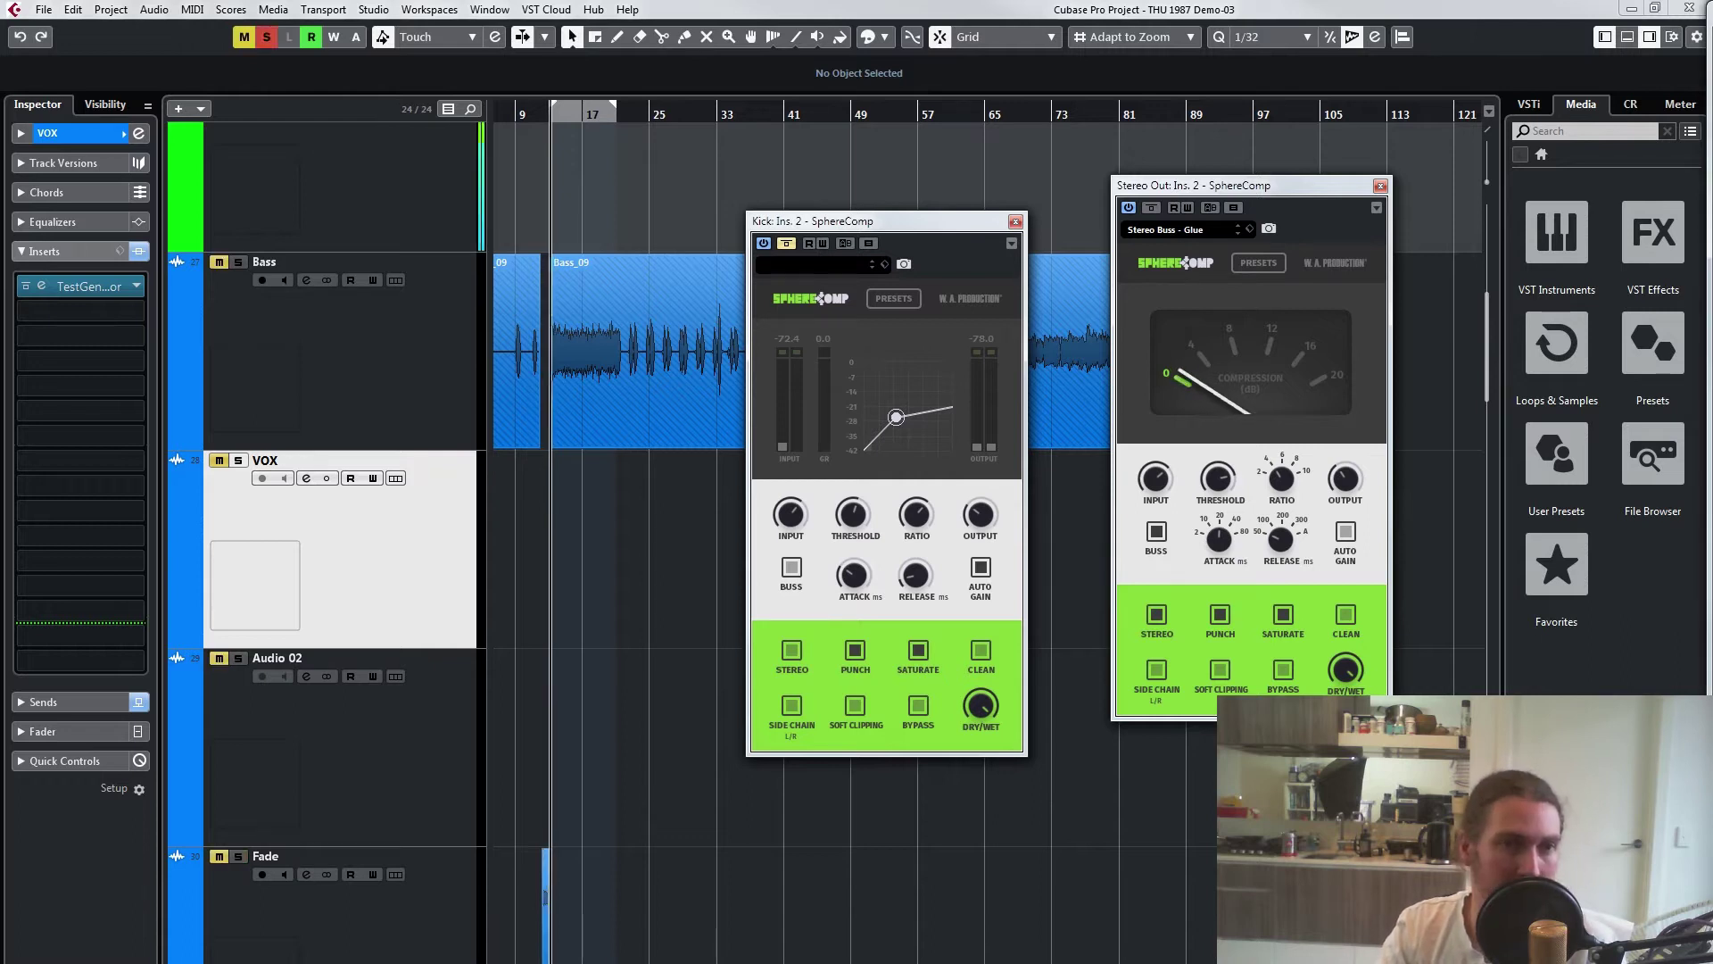
pyautogui.moveTo(928, 221)
pyautogui.mouseDown()
pyautogui.moveTo(929, 185)
pyautogui.moveTo(936, 219)
pyautogui.mouseUp()
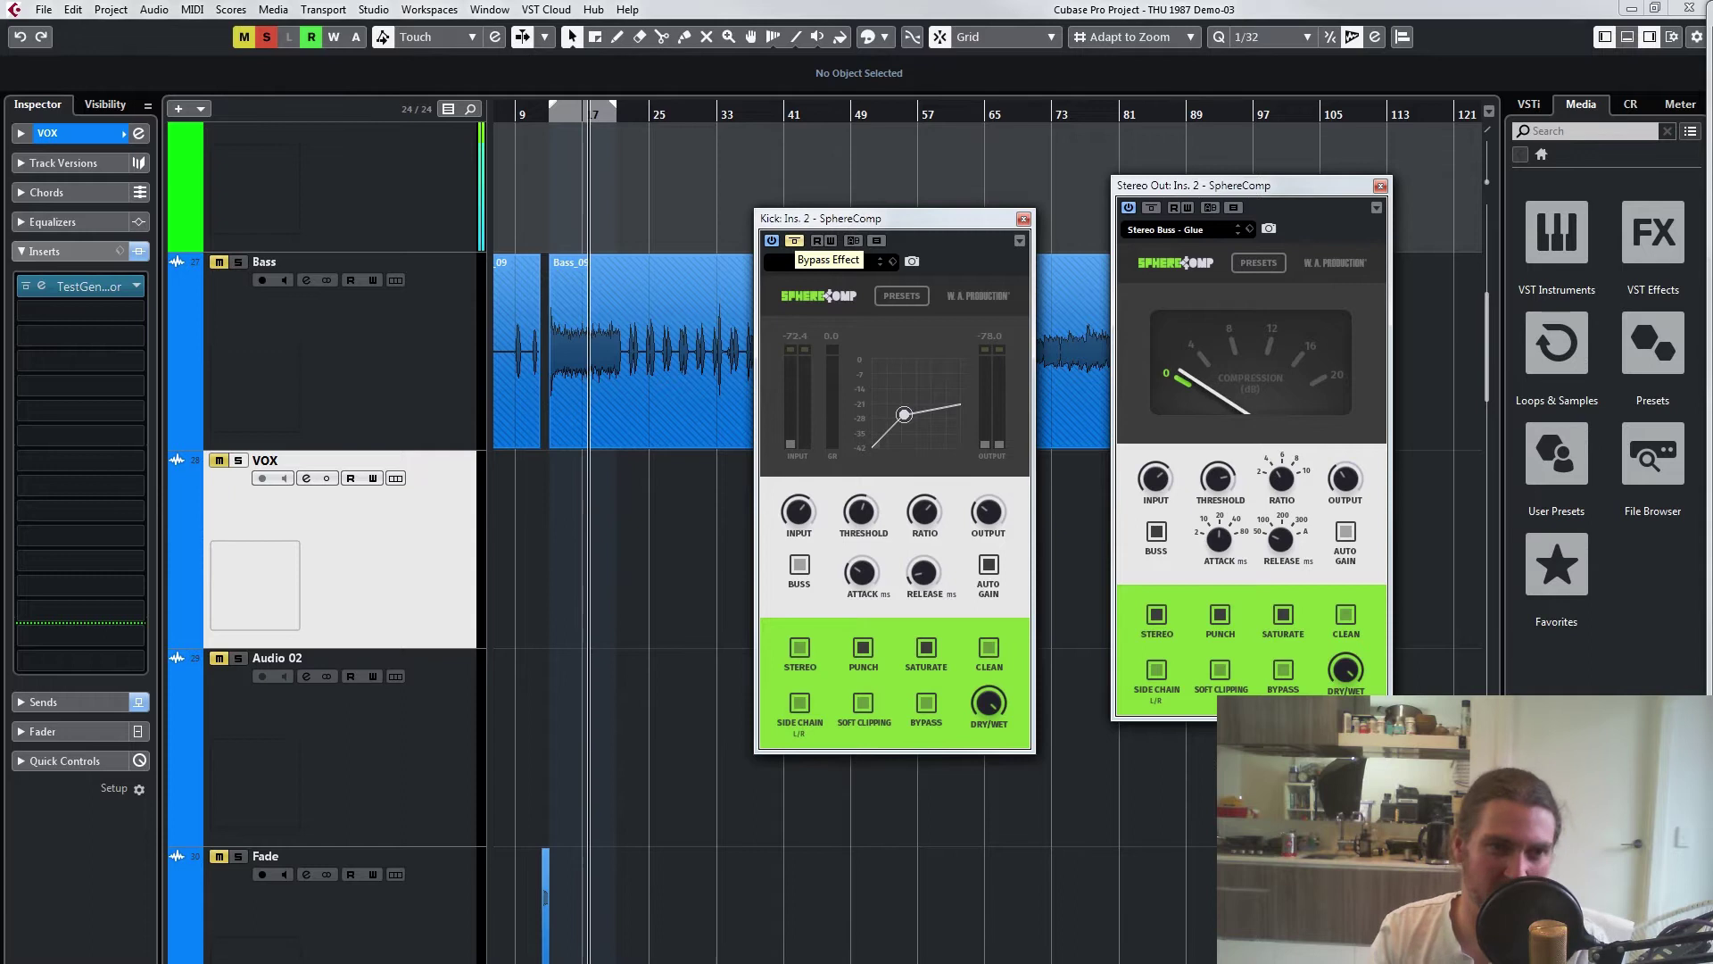
pyautogui.click(793, 240)
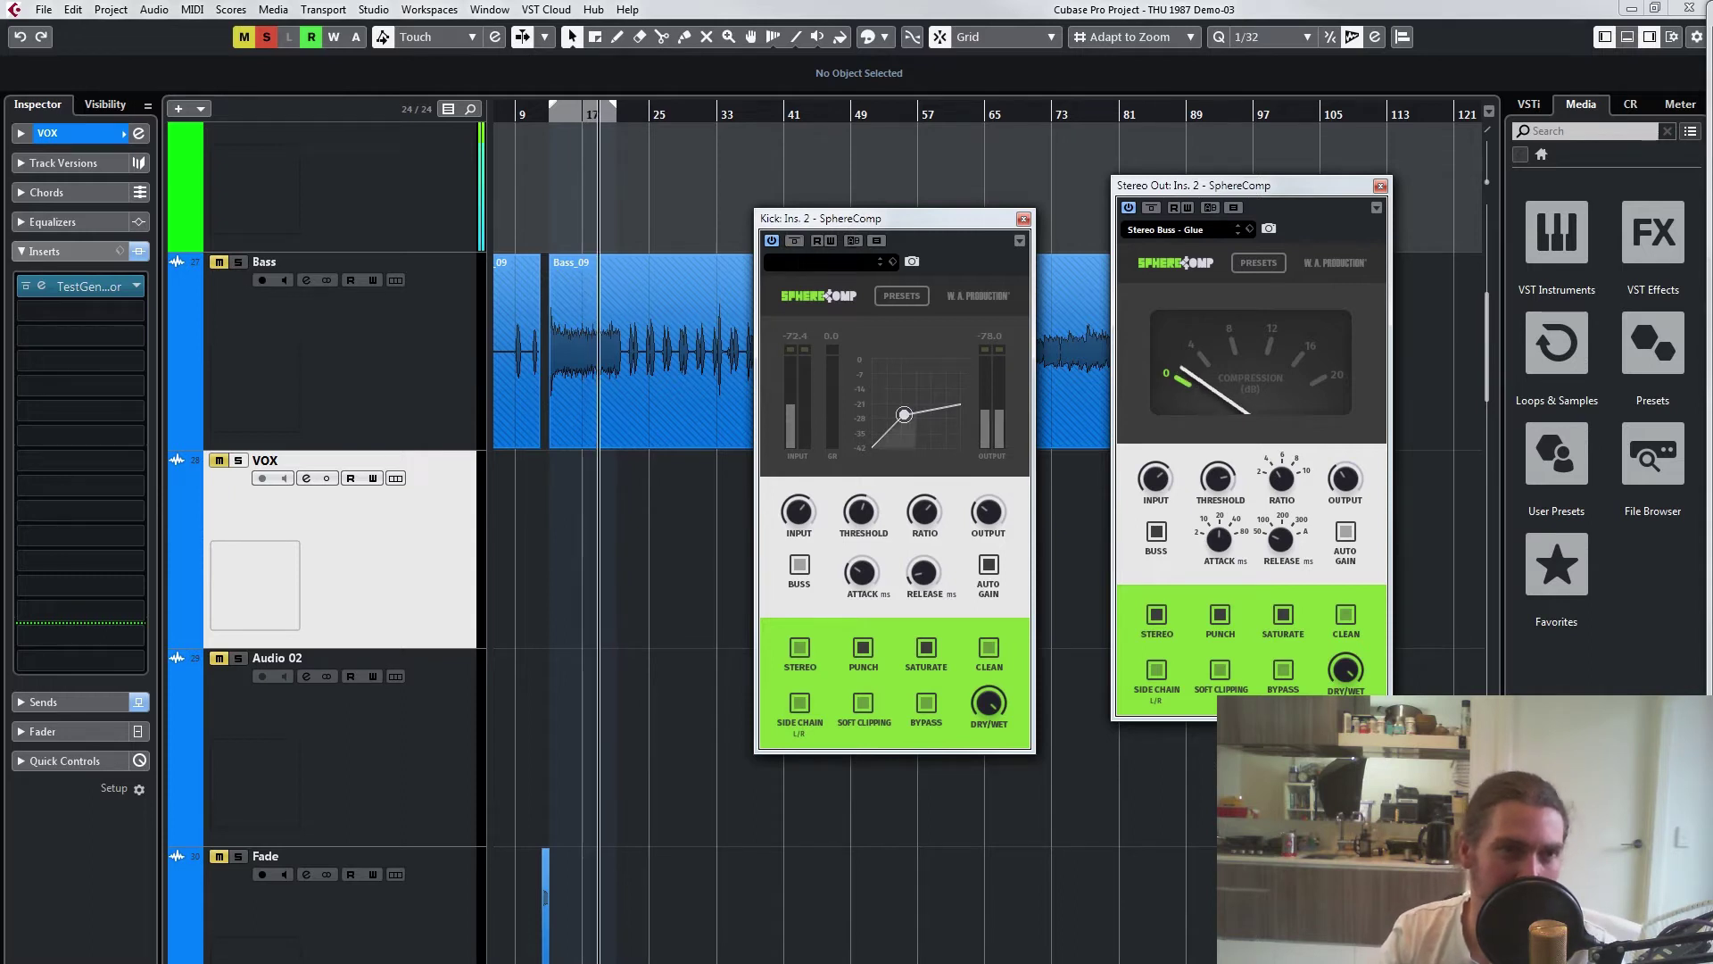
# Step: Choose the Drums - Kick 2 preset for the kick compressor and compare its sound with and without bypass
pyautogui.click(880, 262)
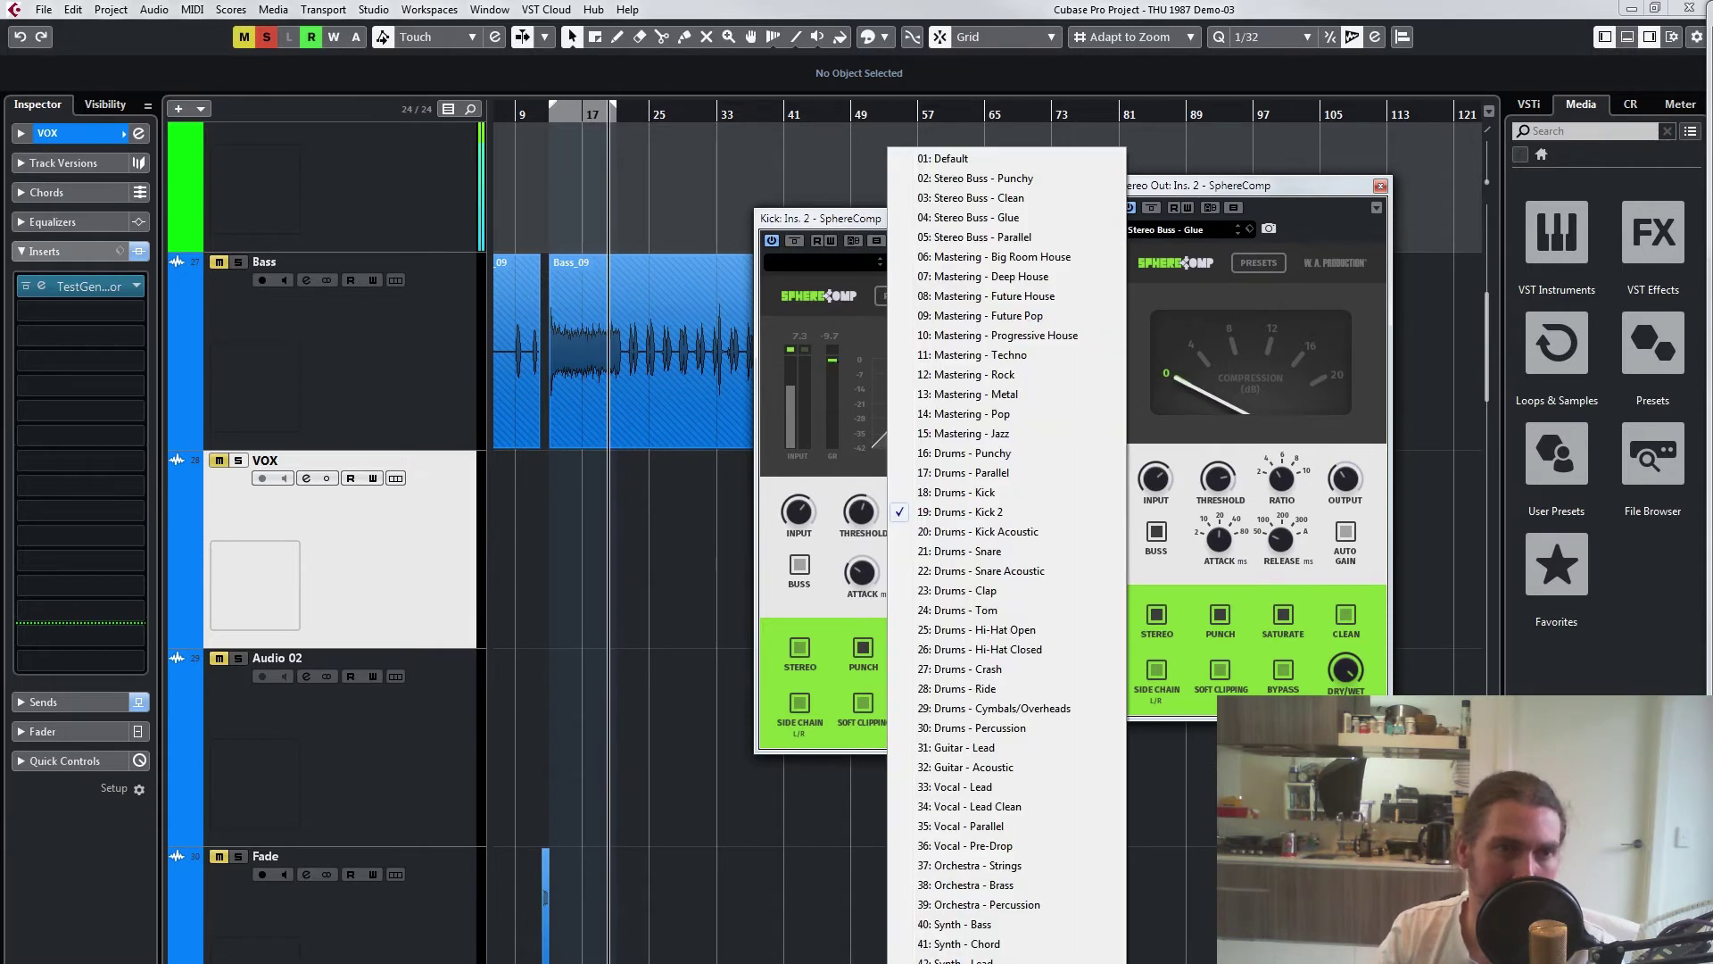
pyautogui.click(960, 512)
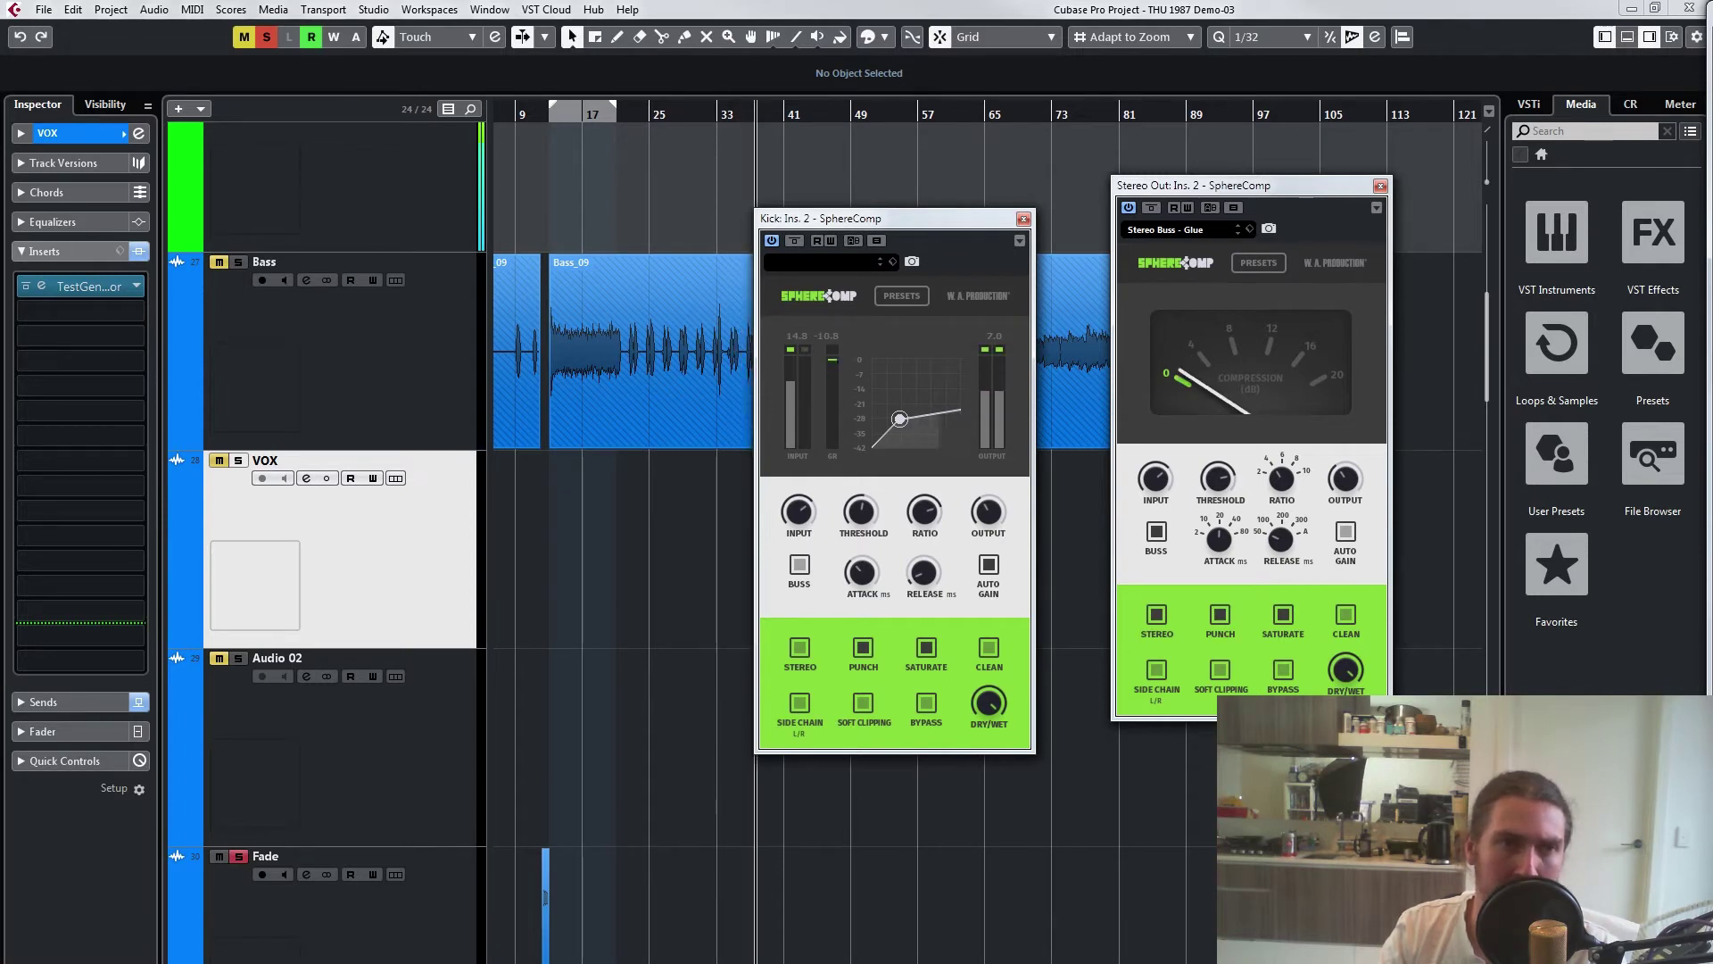
pyautogui.click(794, 241)
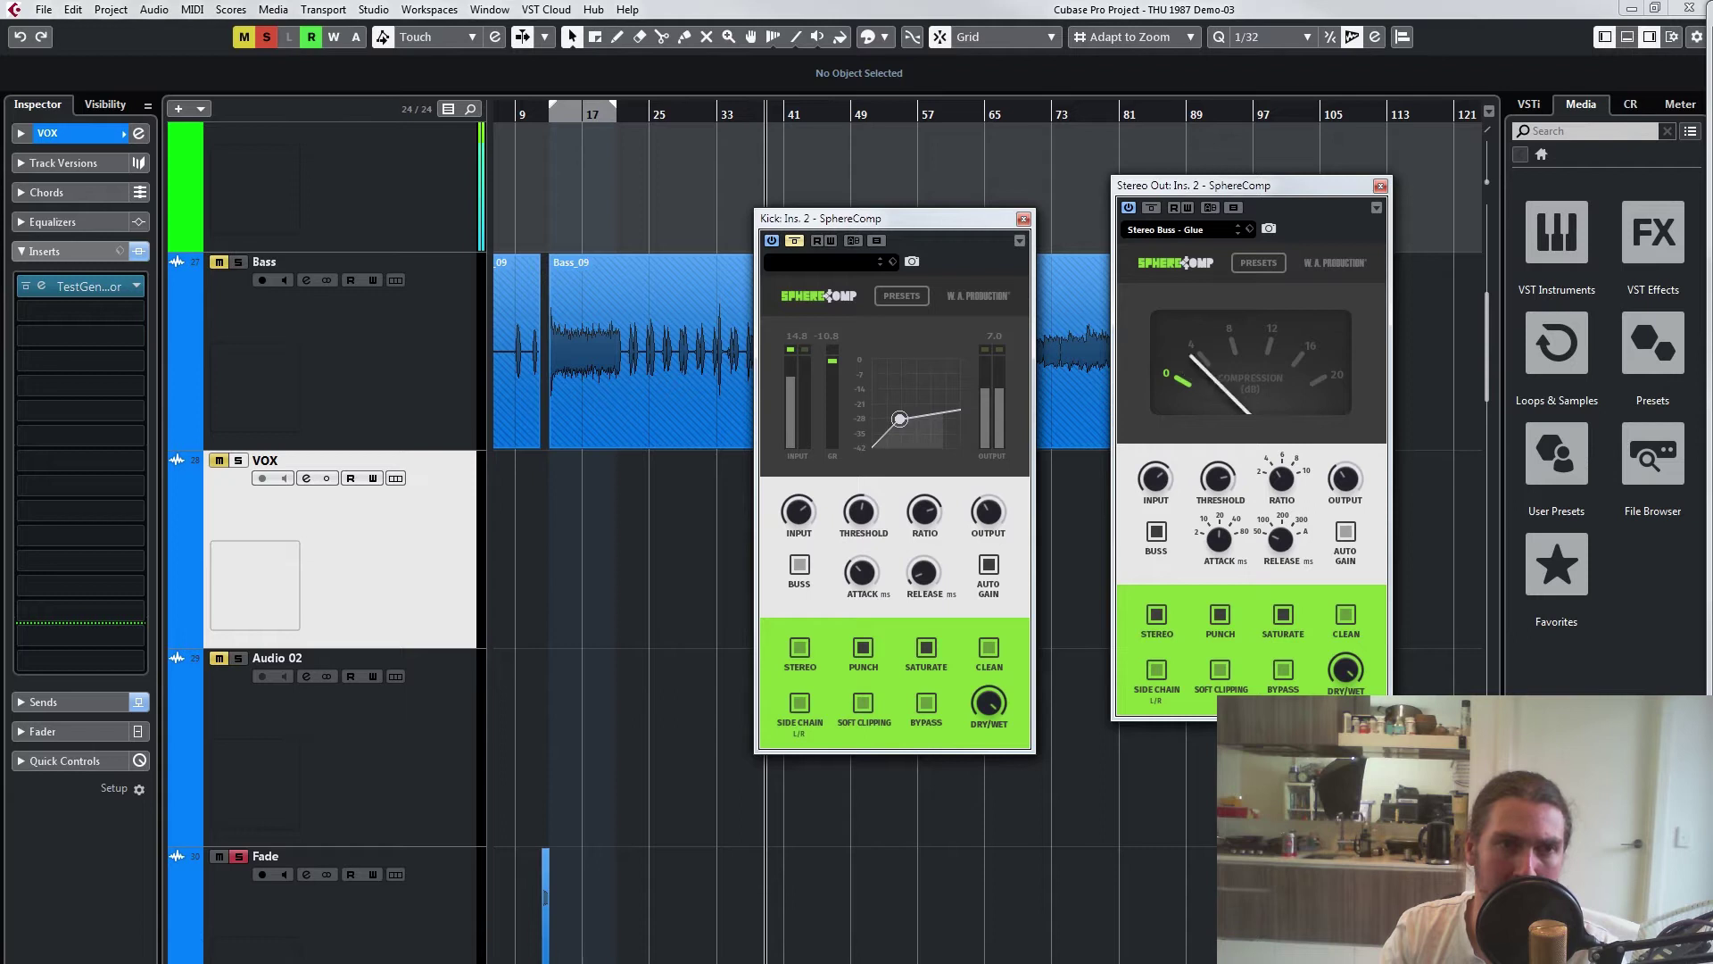
pyautogui.click(794, 241)
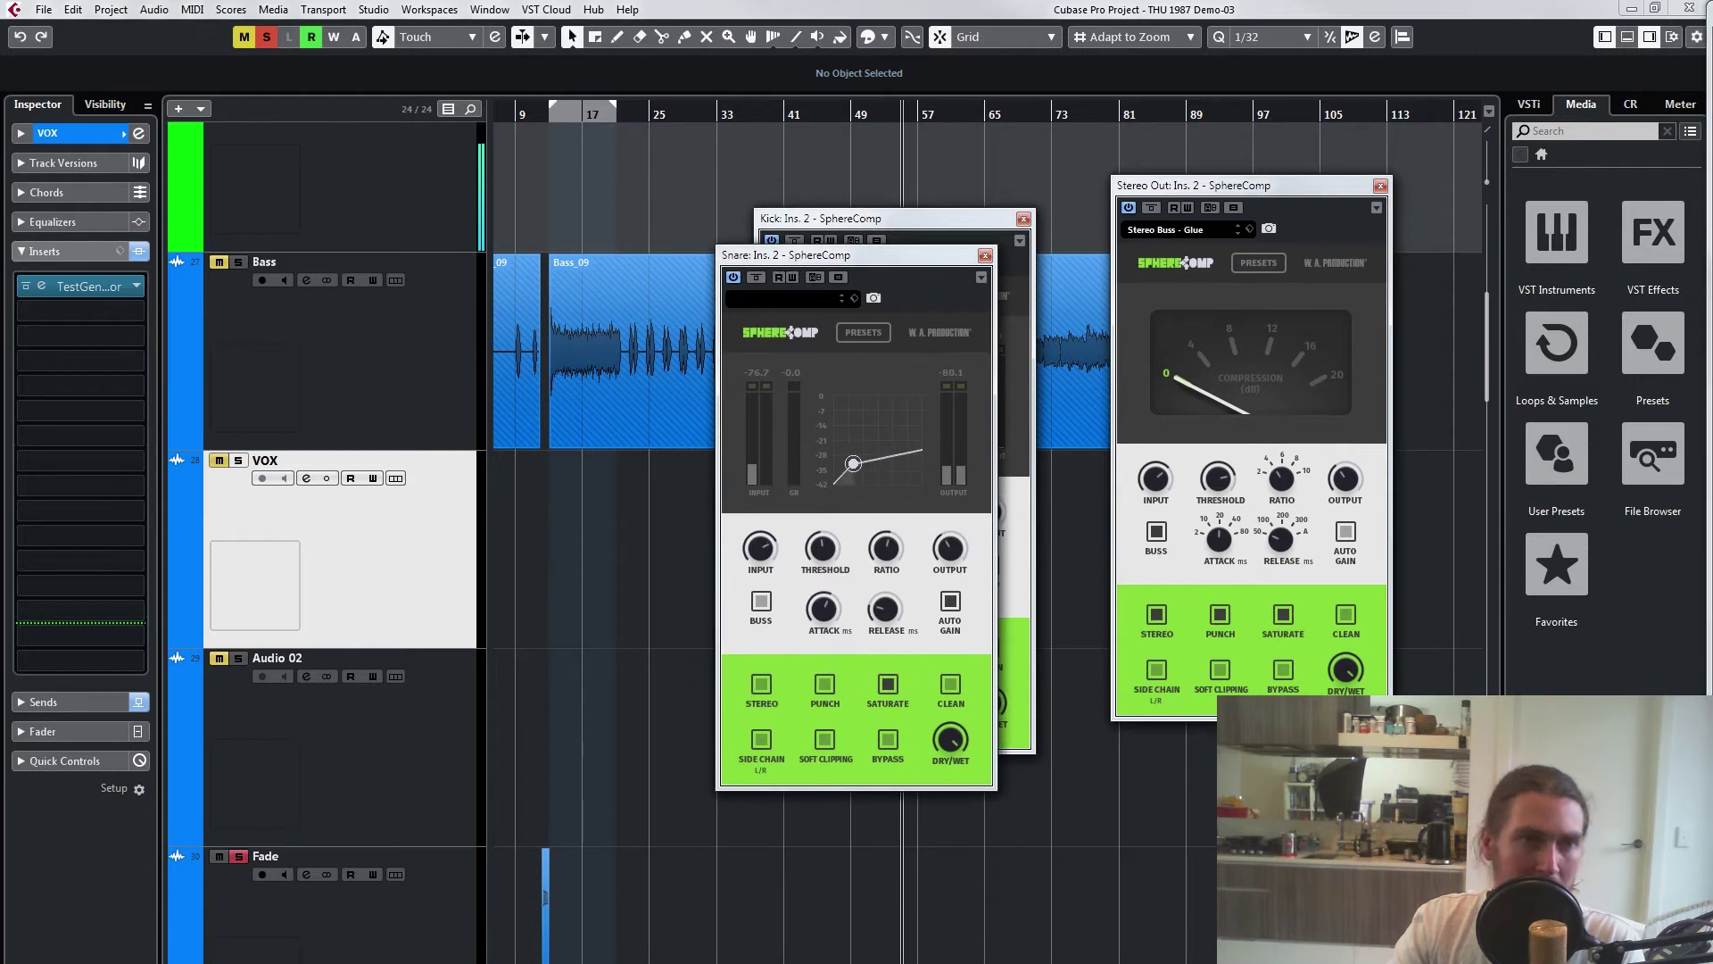
# Step: Load the Drums - Snare preset in the Snare SphereComp, adjust its threshold, input, attack and release, and enable Punch
pyautogui.click(852, 332)
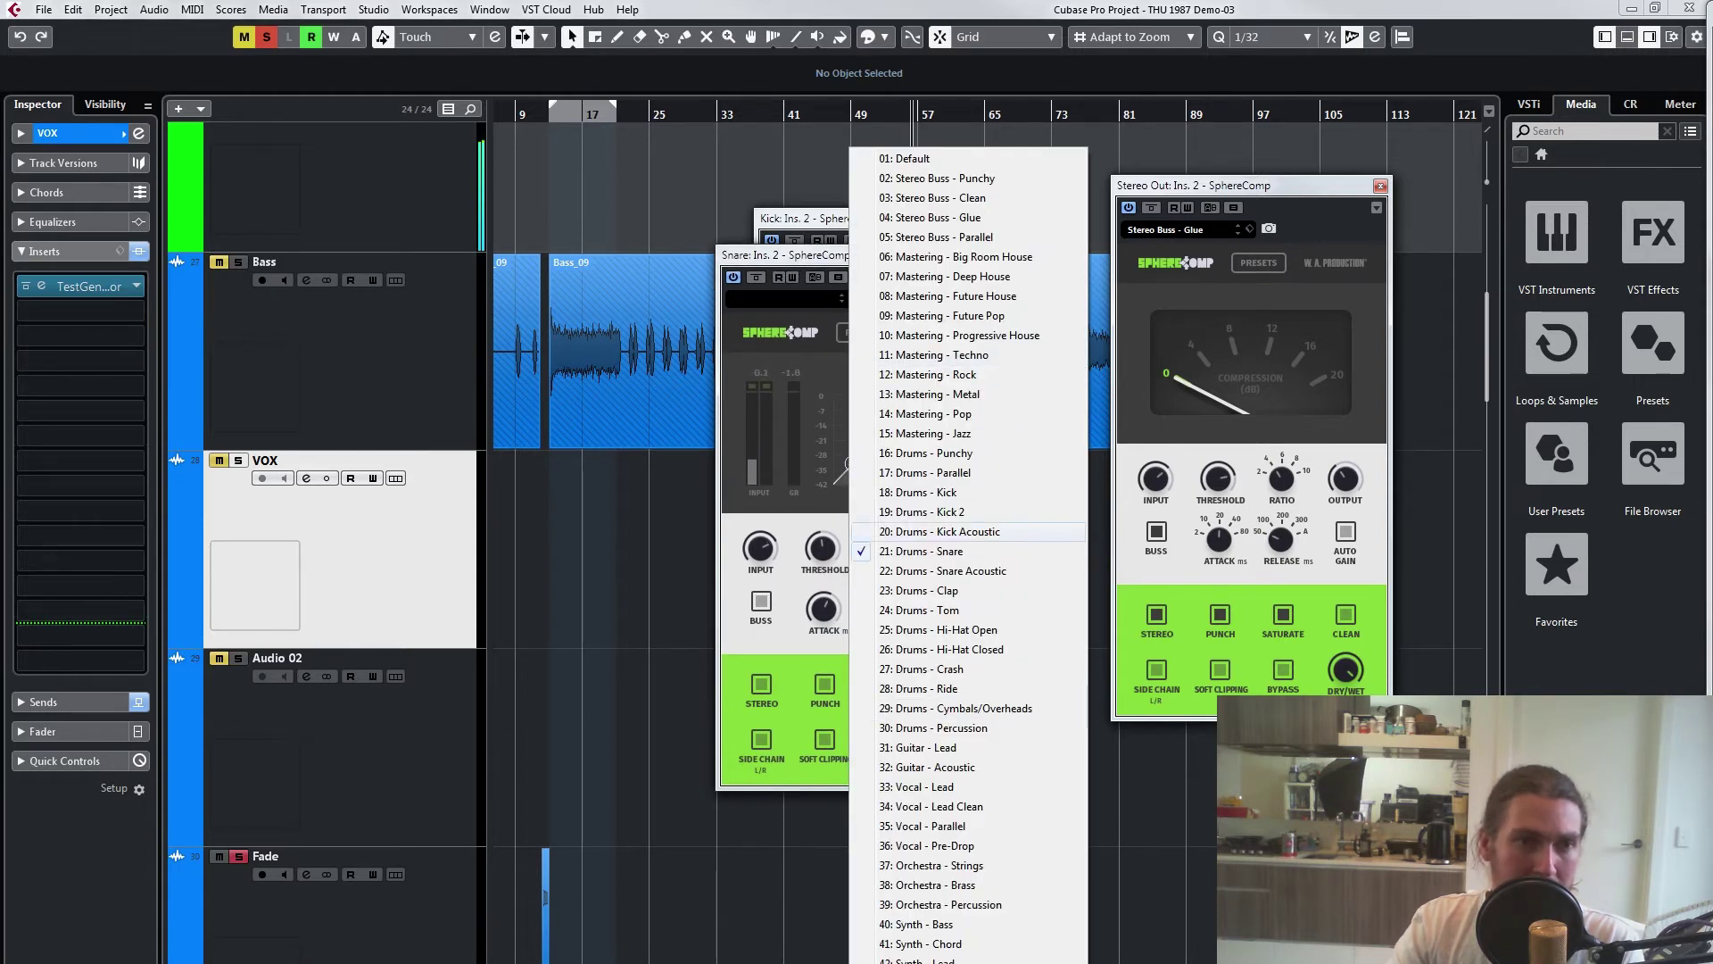
pyautogui.click(922, 551)
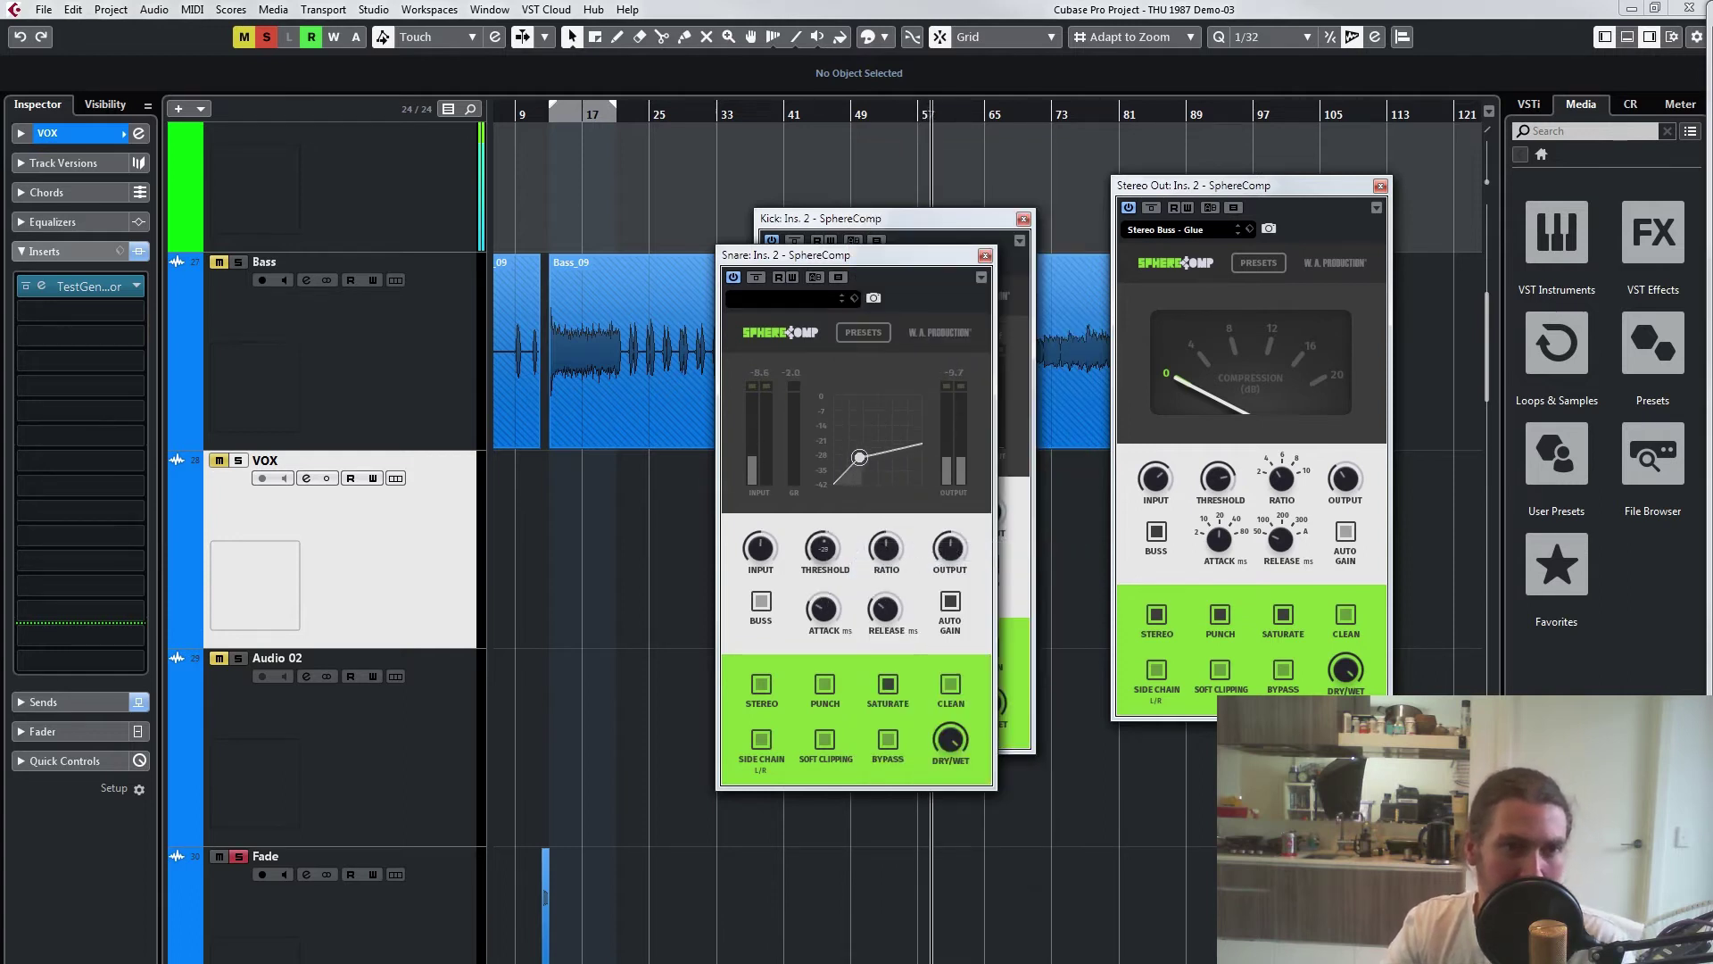
pyautogui.moveTo(822, 548); pyautogui.dragTo(823, 554)
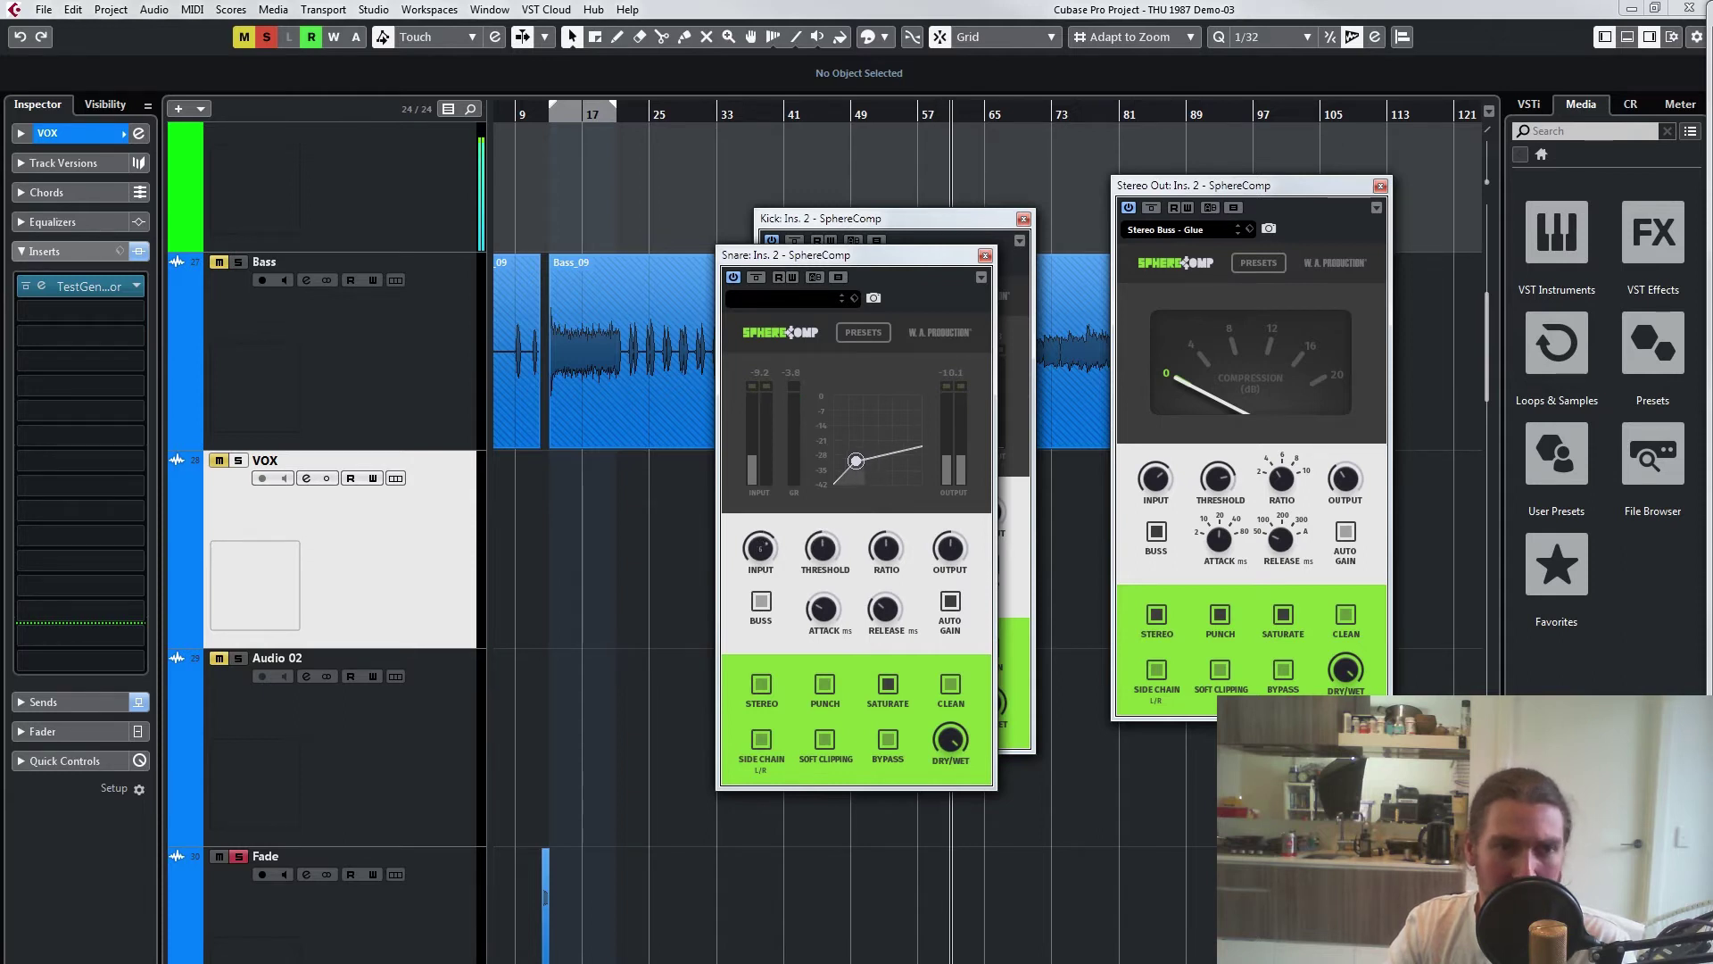
pyautogui.moveTo(949, 548); pyautogui.dragTo(950, 552)
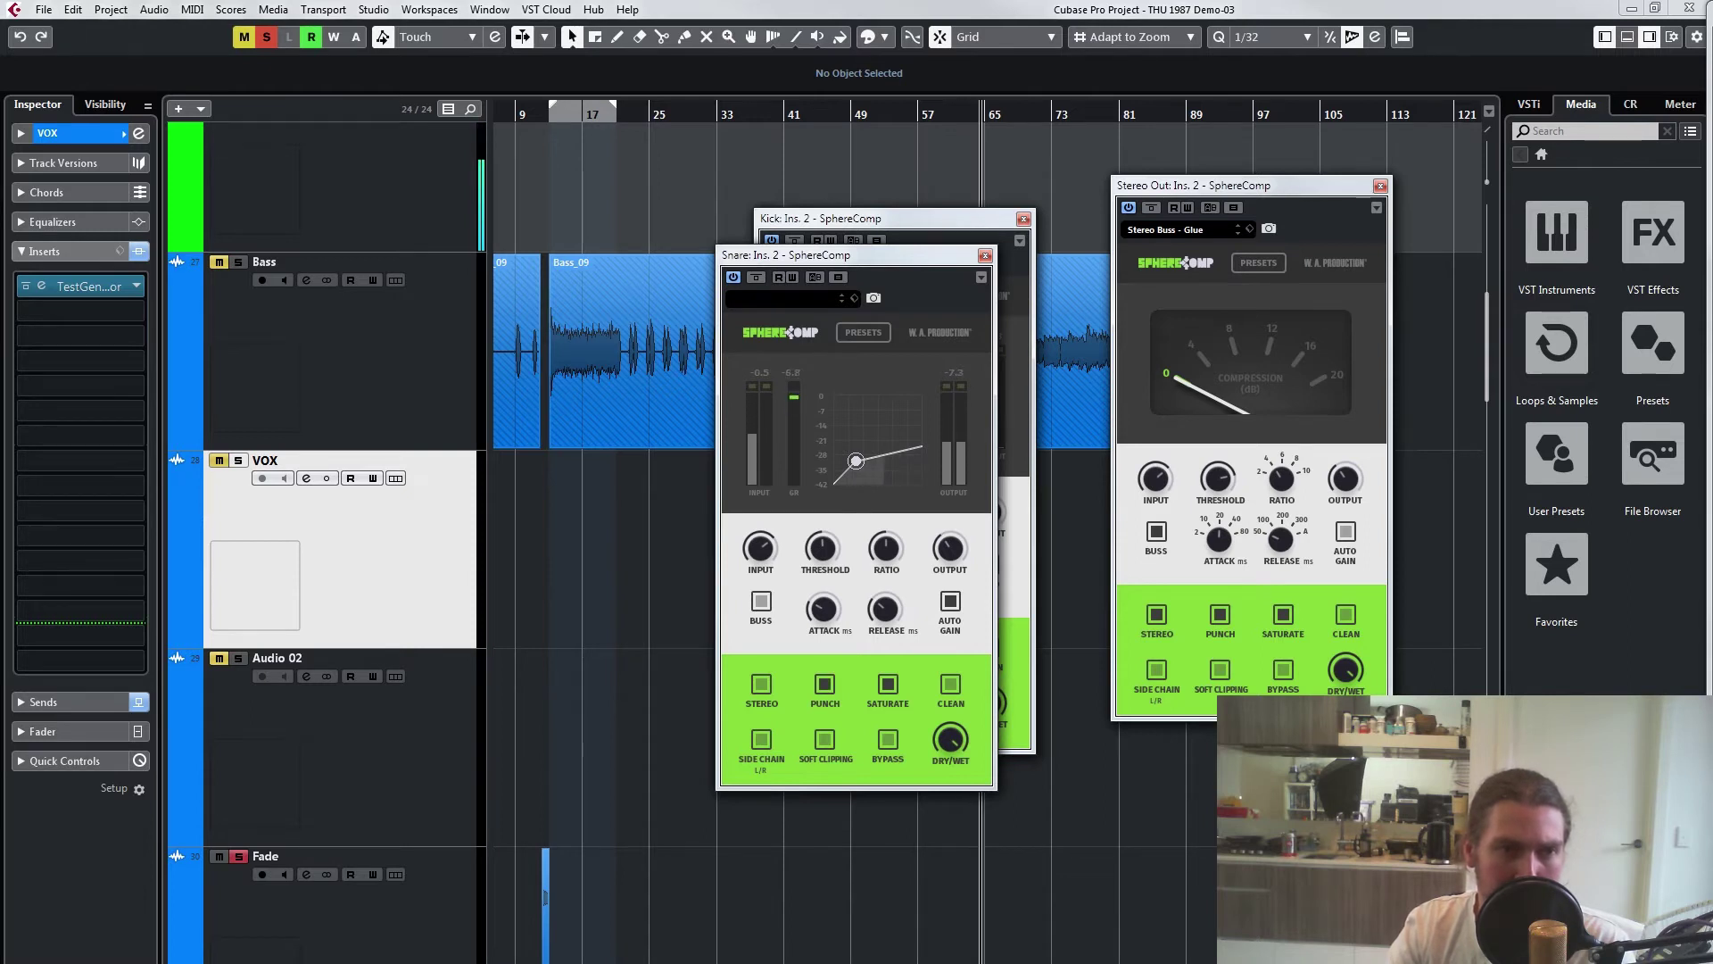
pyautogui.moveTo(823, 608); pyautogui.dragTo(823, 598)
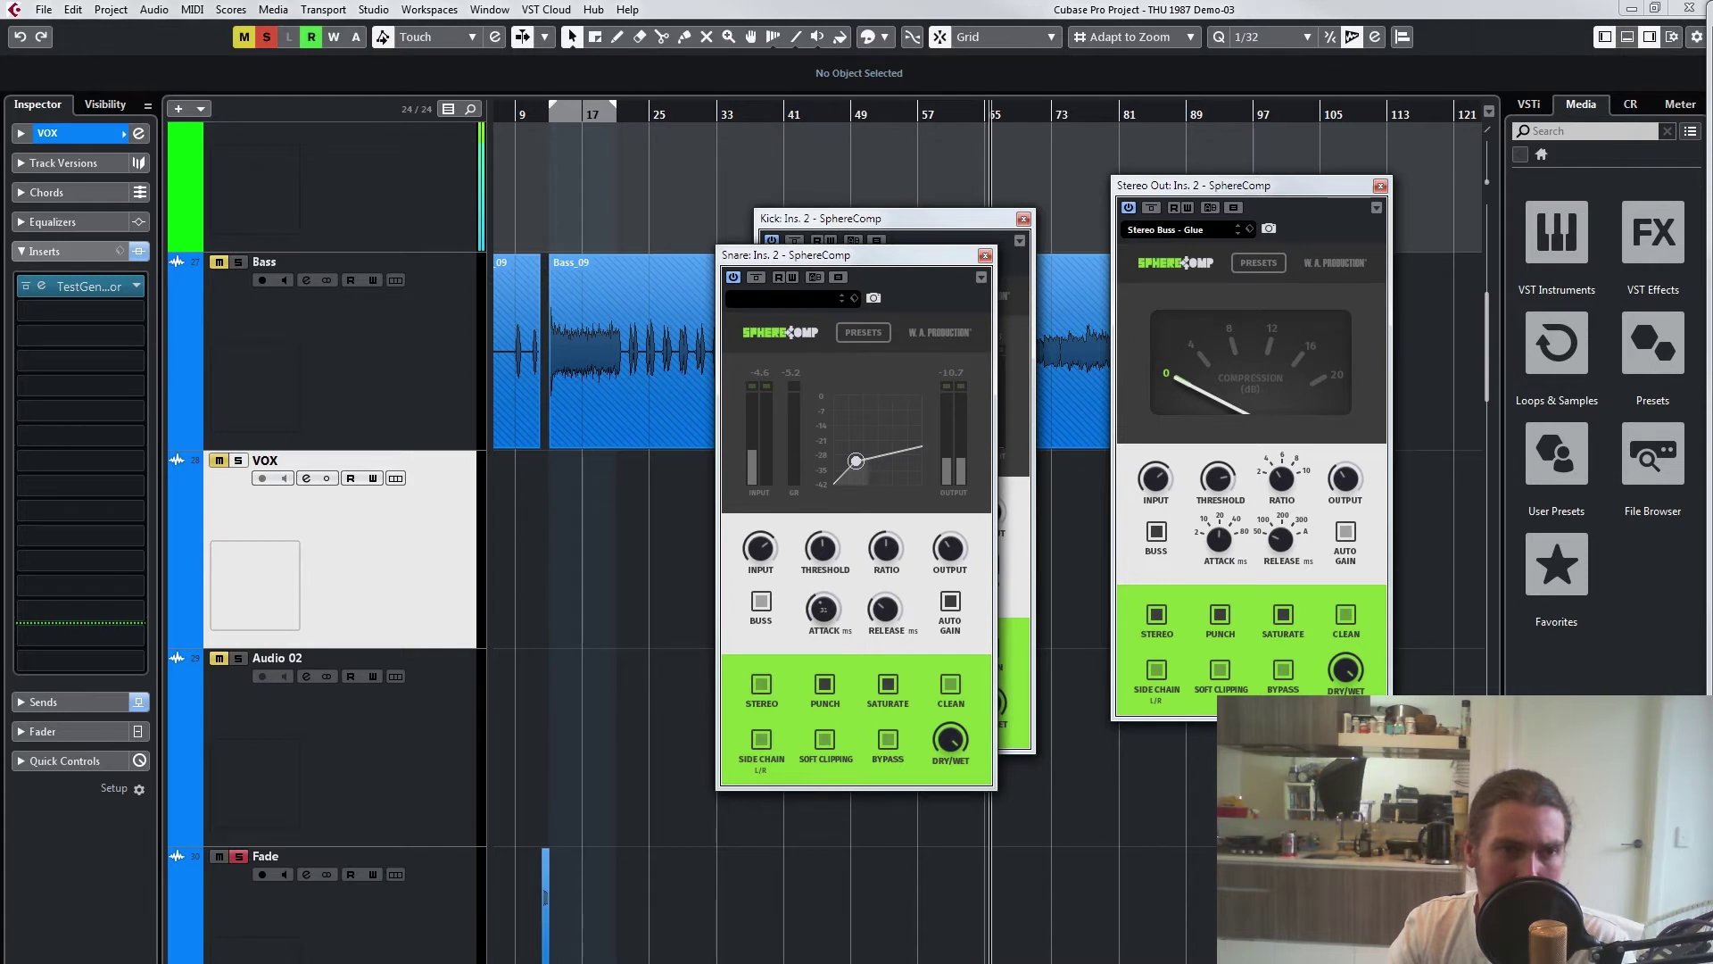
pyautogui.click(883, 609)
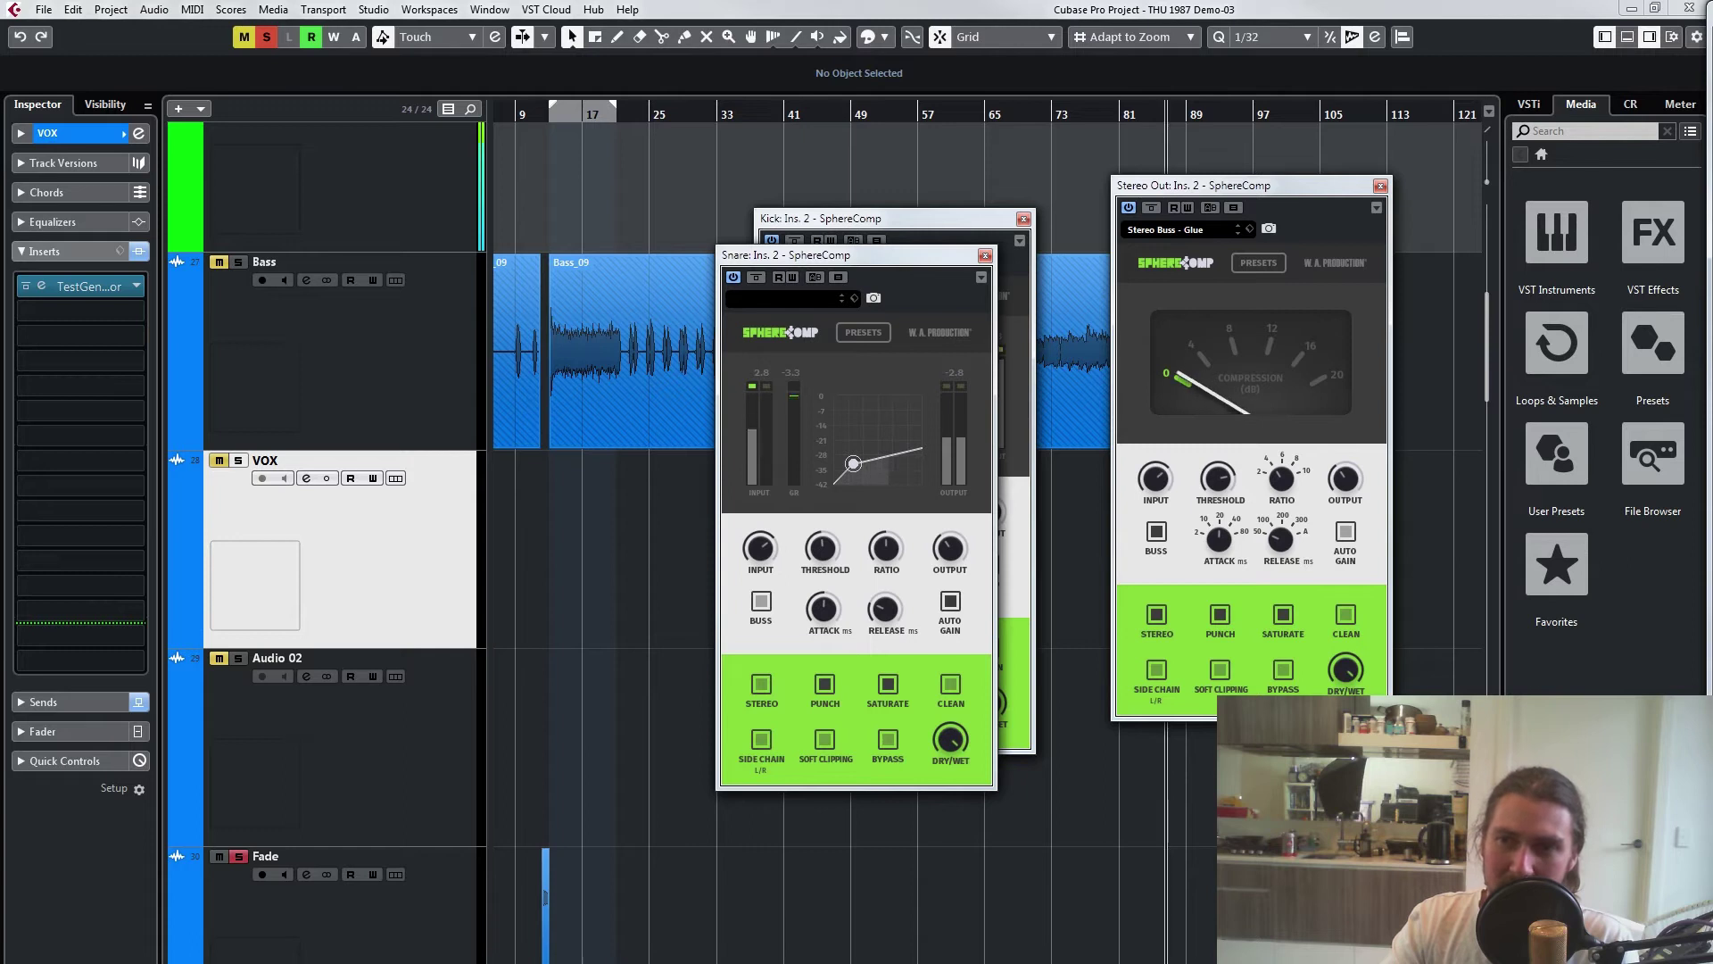
# Step: Arrange the Snare and Kick SphereComp windows side by side and move playback back to an earlier bar
pyautogui.moveTo(856, 255); pyautogui.dragTo(592, 222)
pyautogui.click(957, 114)
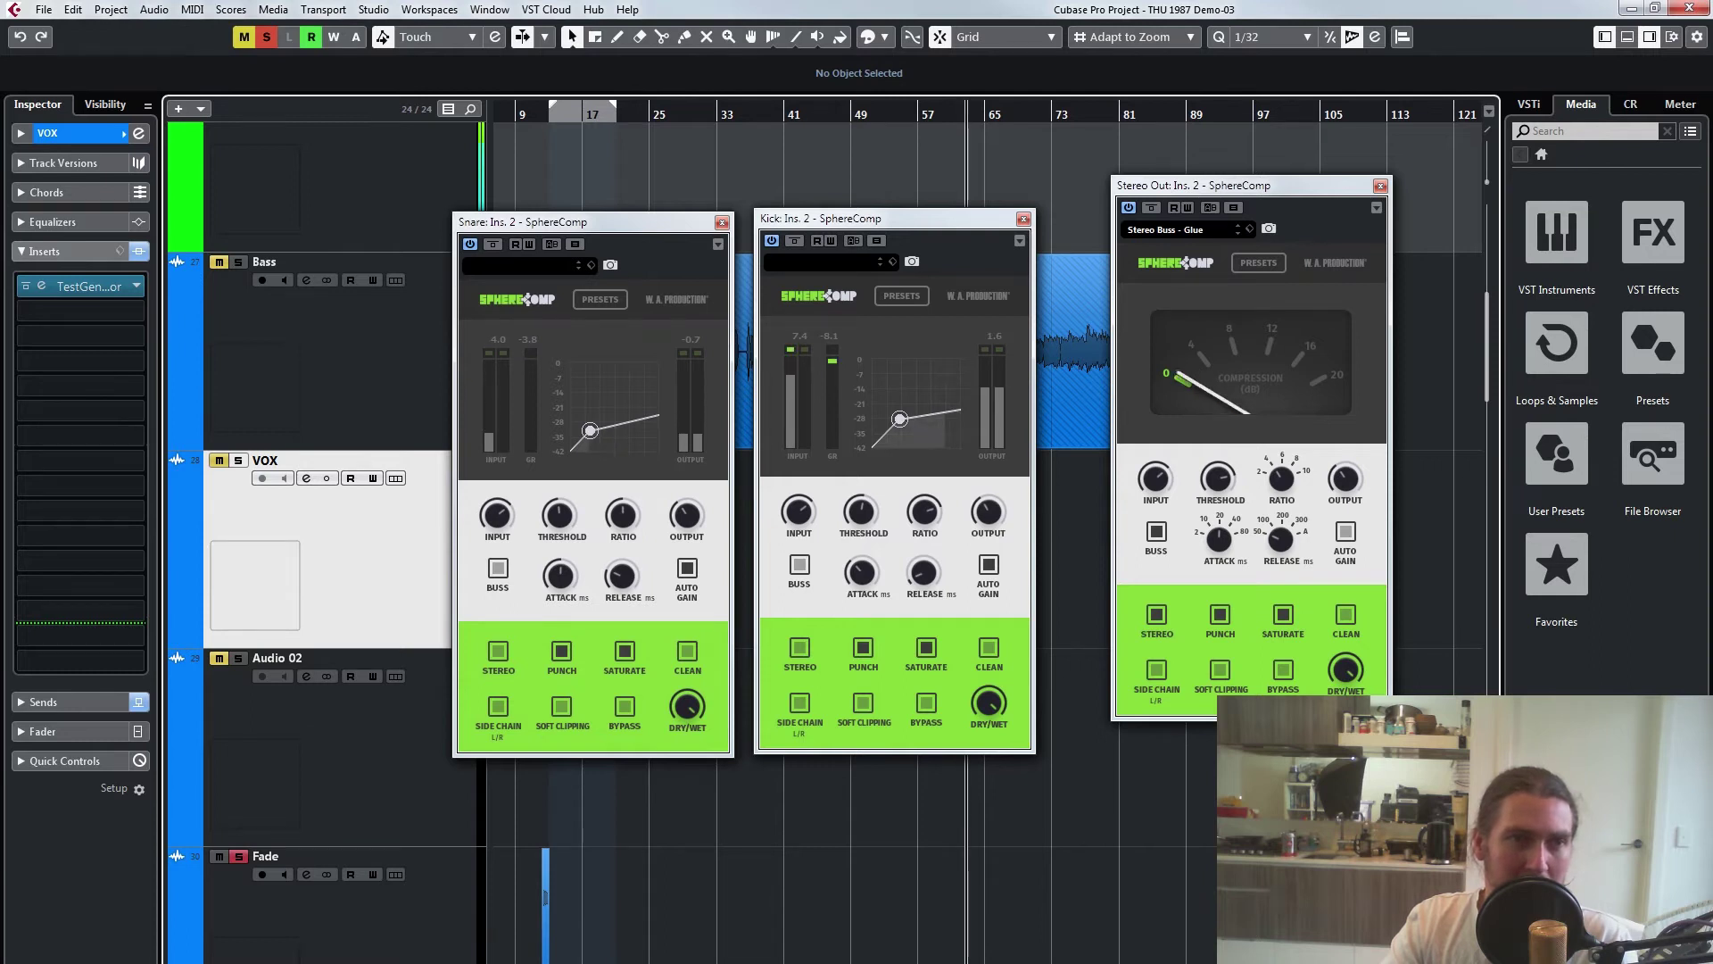
pyautogui.moveTo(847, 218)
pyautogui.mouseDown()
pyautogui.moveTo(823, 323)
pyautogui.moveTo(845, 332)
pyautogui.moveTo(819, 321)
pyautogui.moveTo(835, 229)
pyautogui.moveTo(820, 221)
pyautogui.mouseUp()
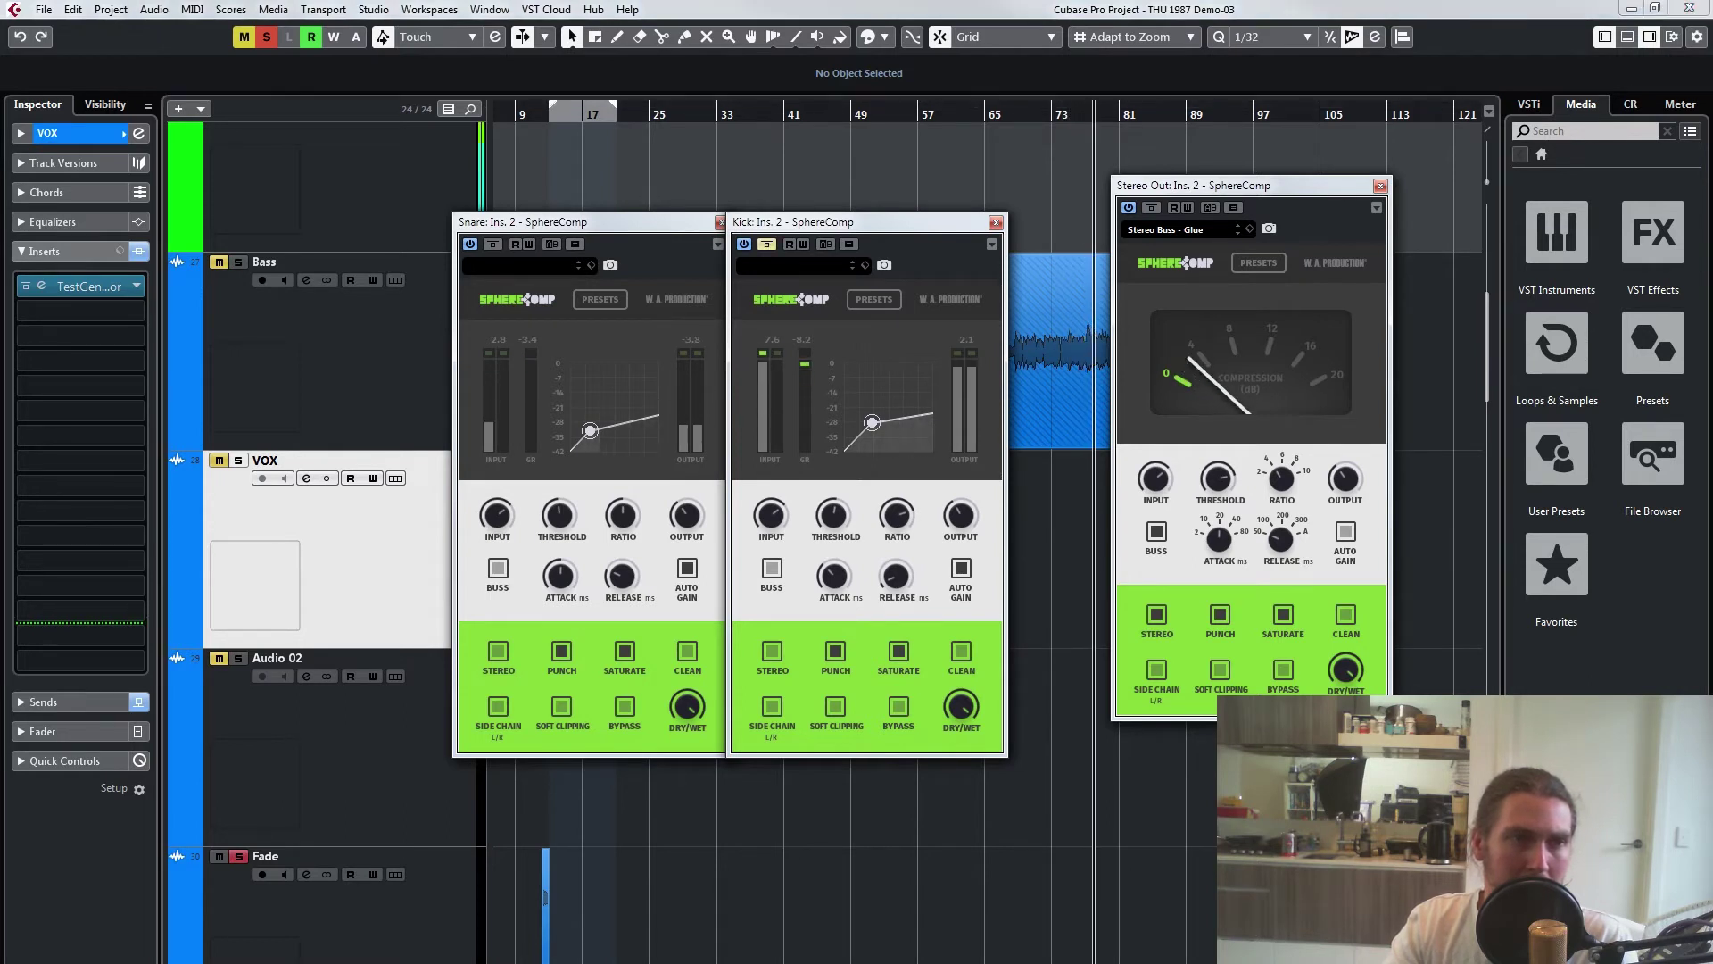
# Step: Compare the sound with the snare and kick compressors bypassed and active, both soloed and in the full mix
pyautogui.click(492, 244)
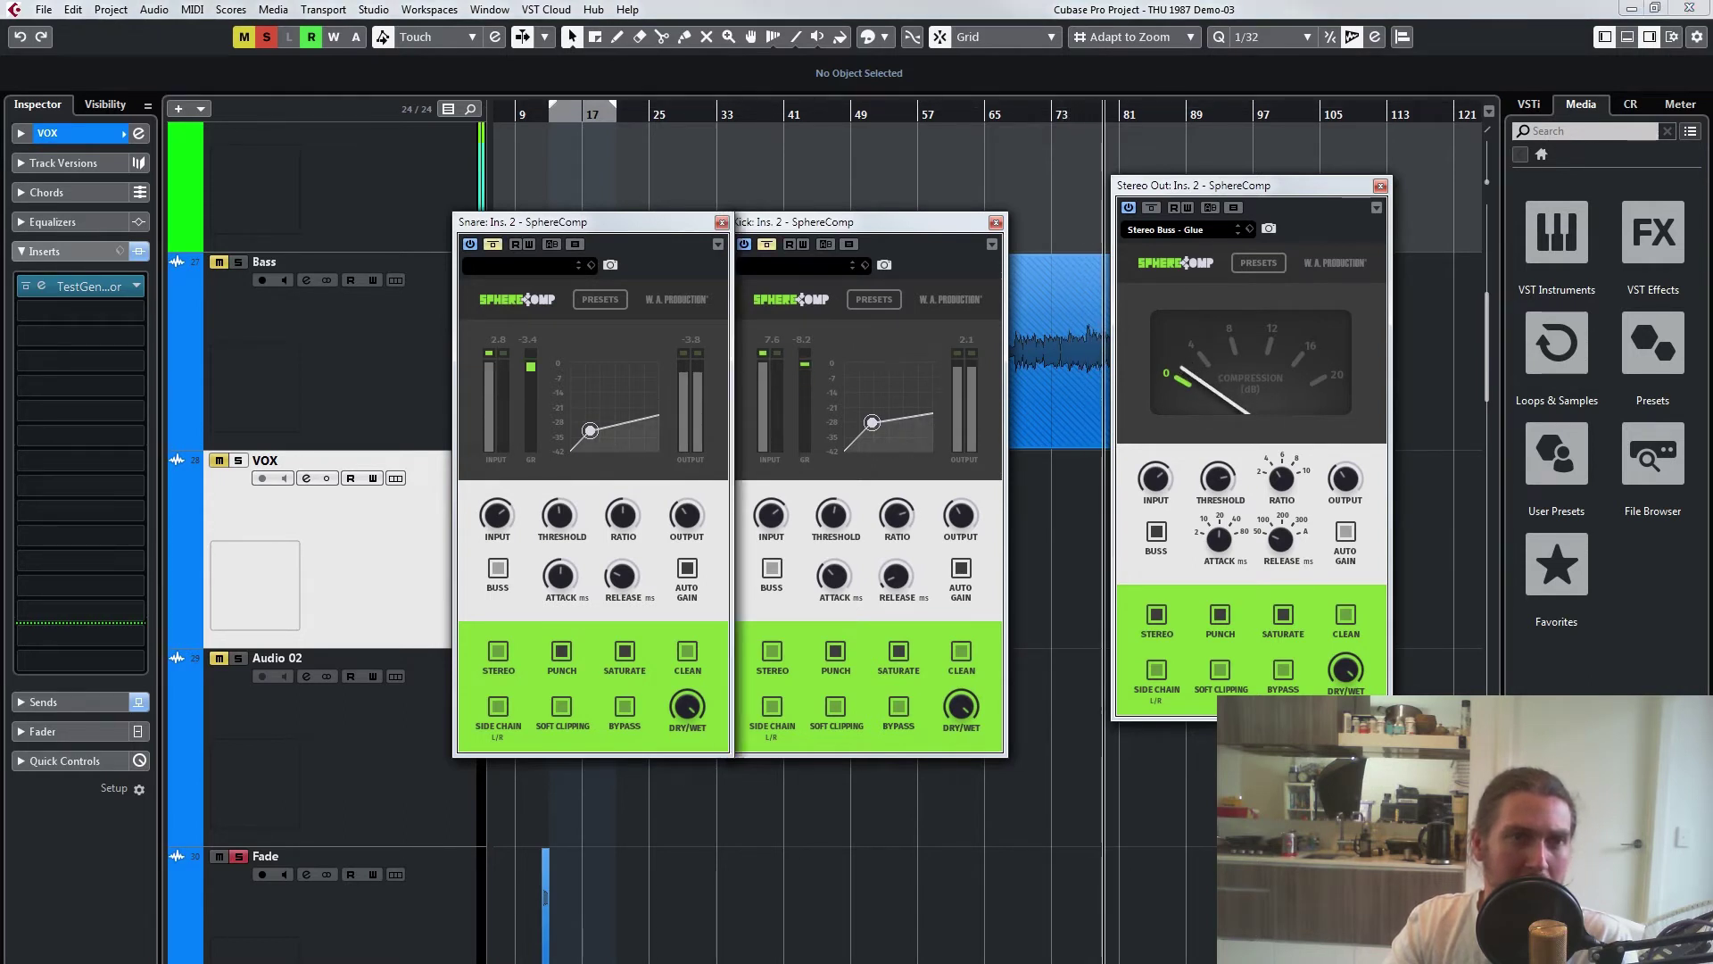
pyautogui.click(492, 244)
pyautogui.click(766, 243)
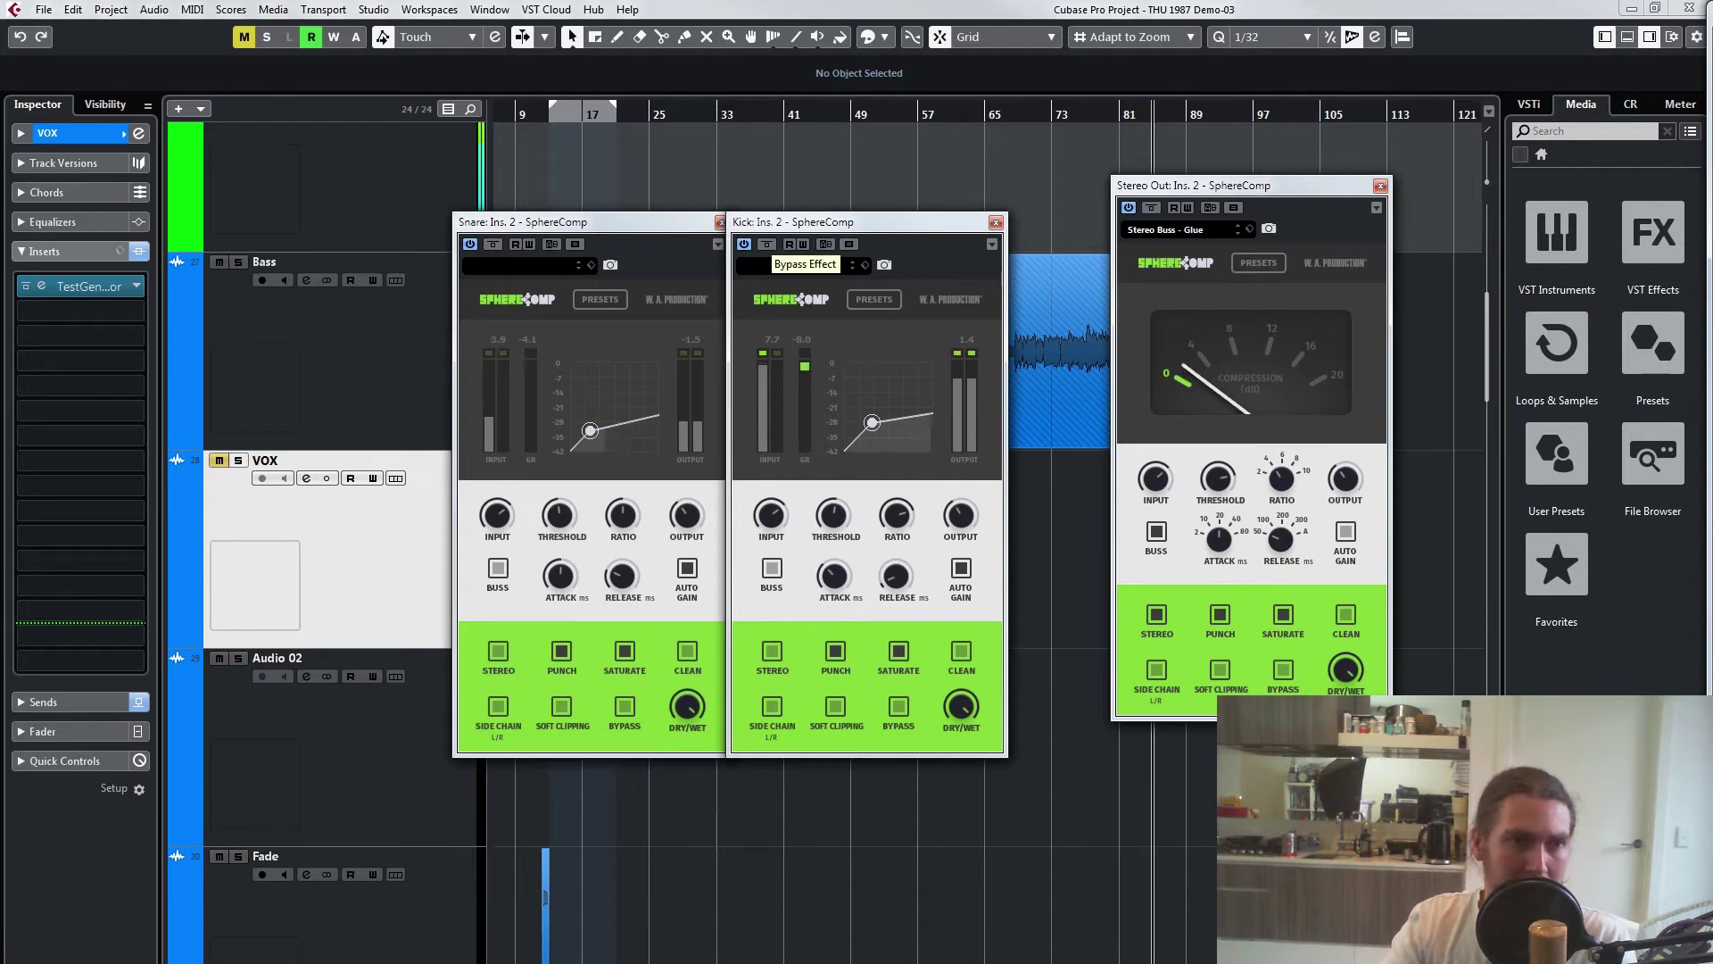
pyautogui.click(767, 244)
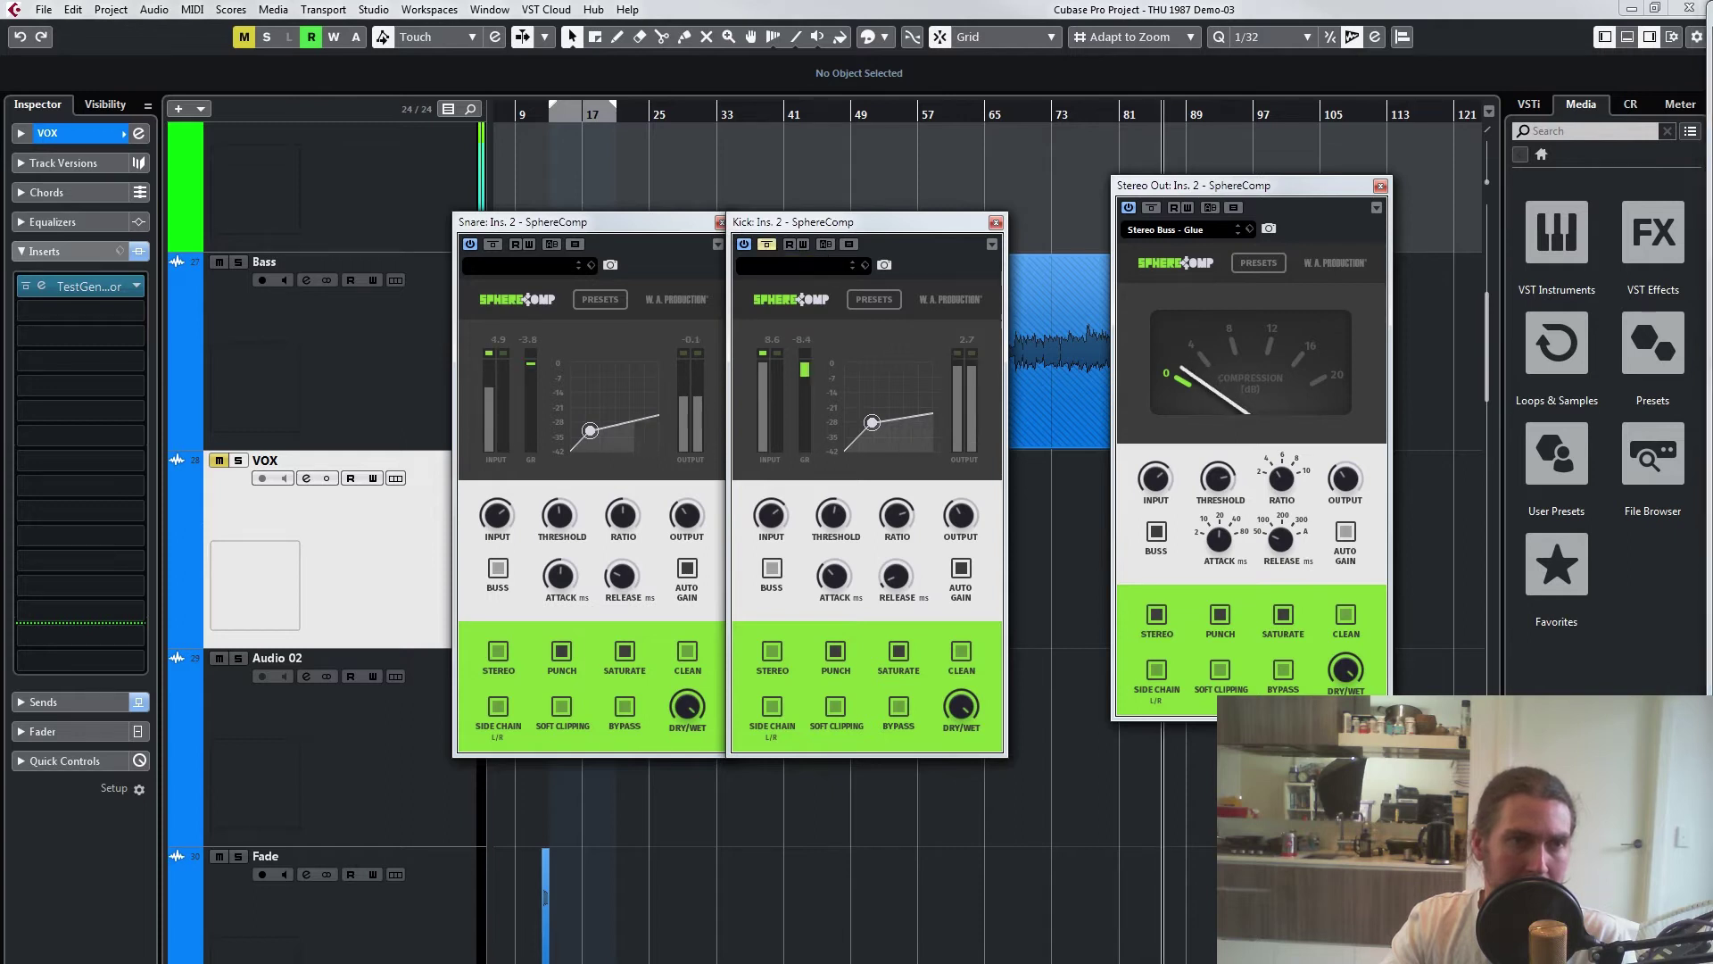
pyautogui.click(493, 243)
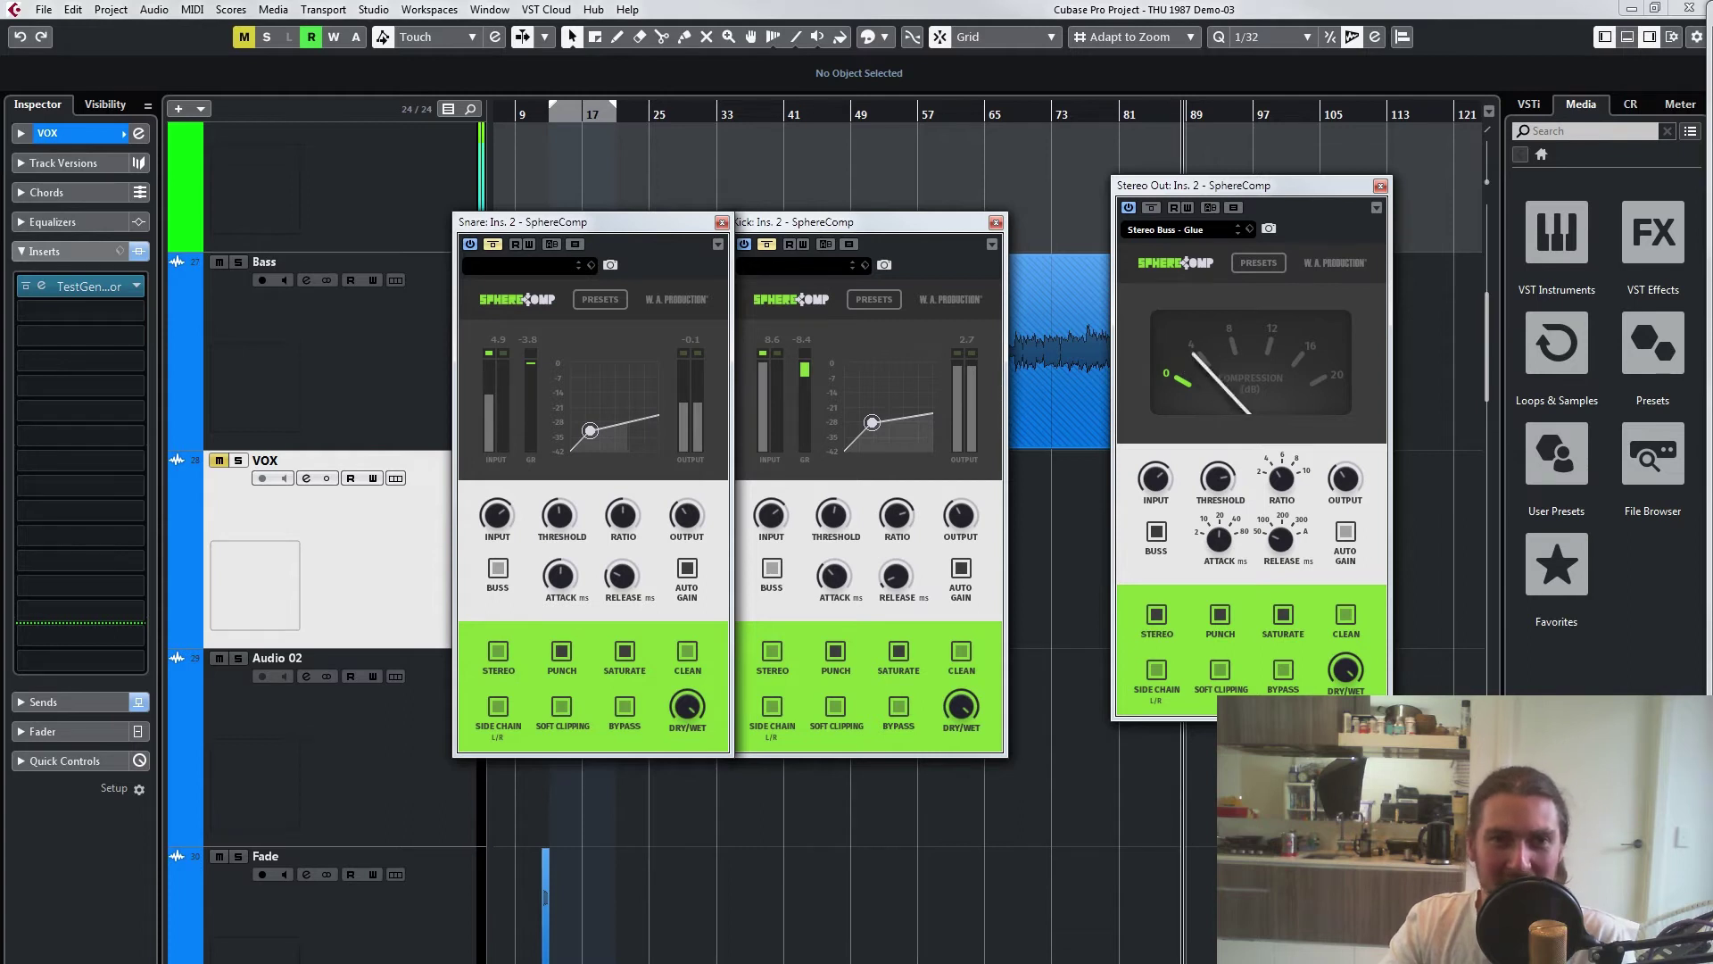
pyautogui.click(492, 244)
pyautogui.click(766, 244)
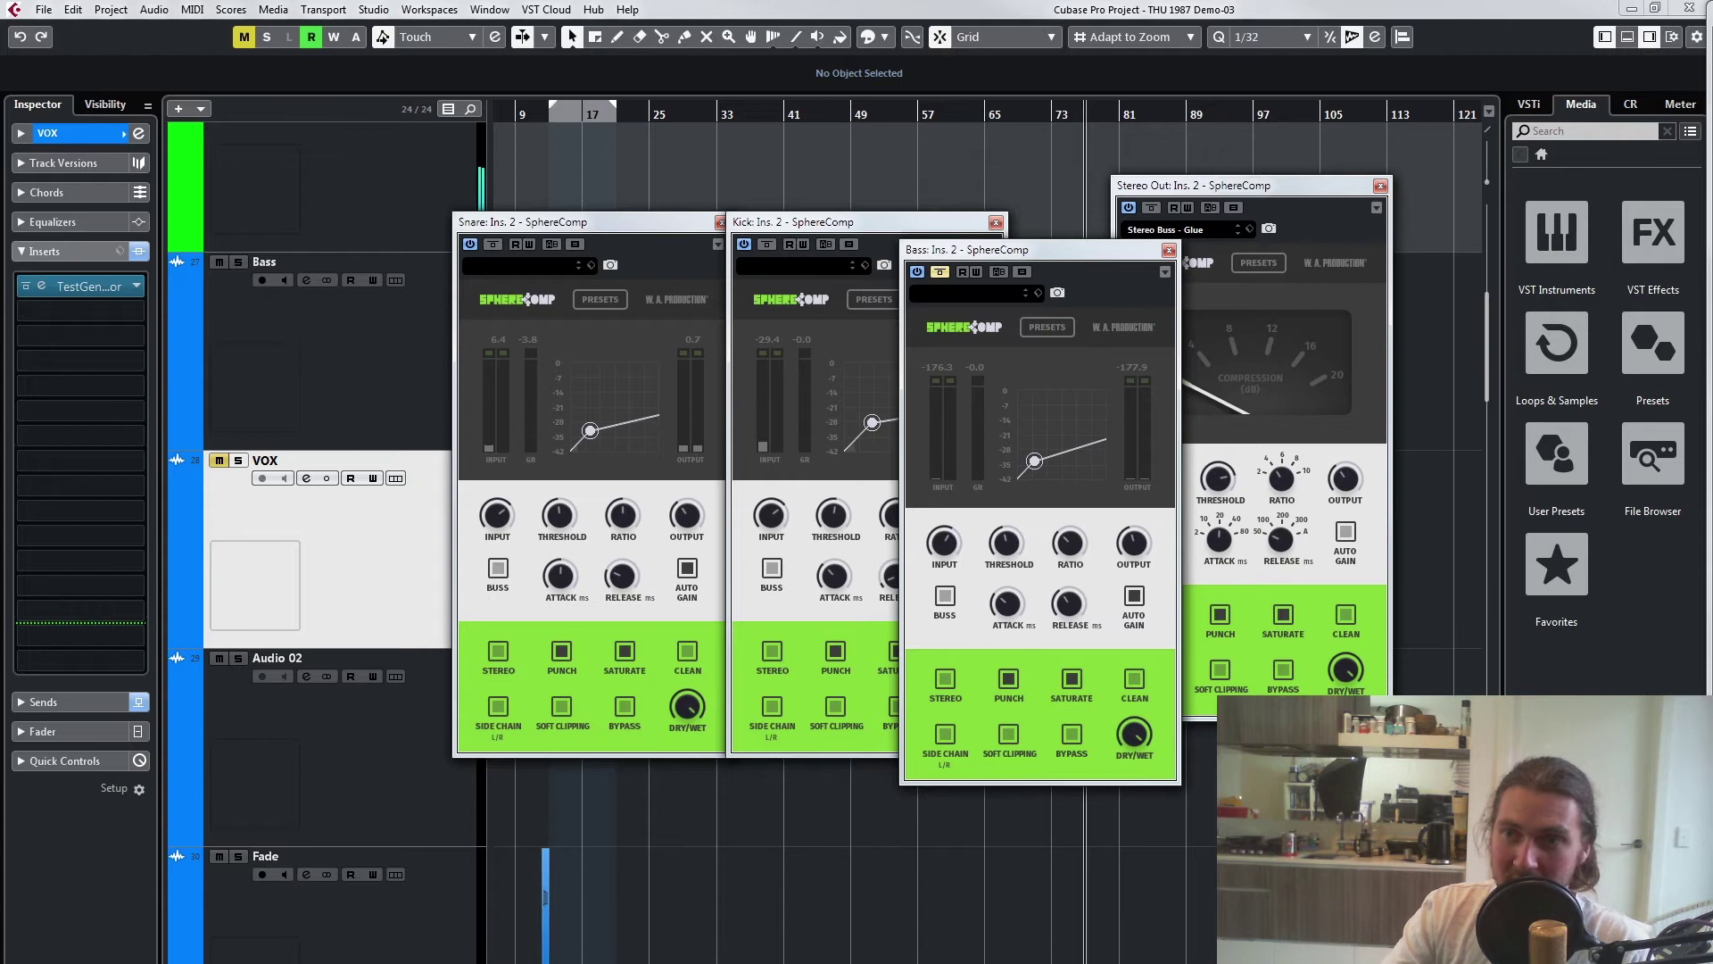
# Step: Solo the Bass track, reposition its SphereComp window and choose a different preset for the bass compressor
pyautogui.click(238, 262)
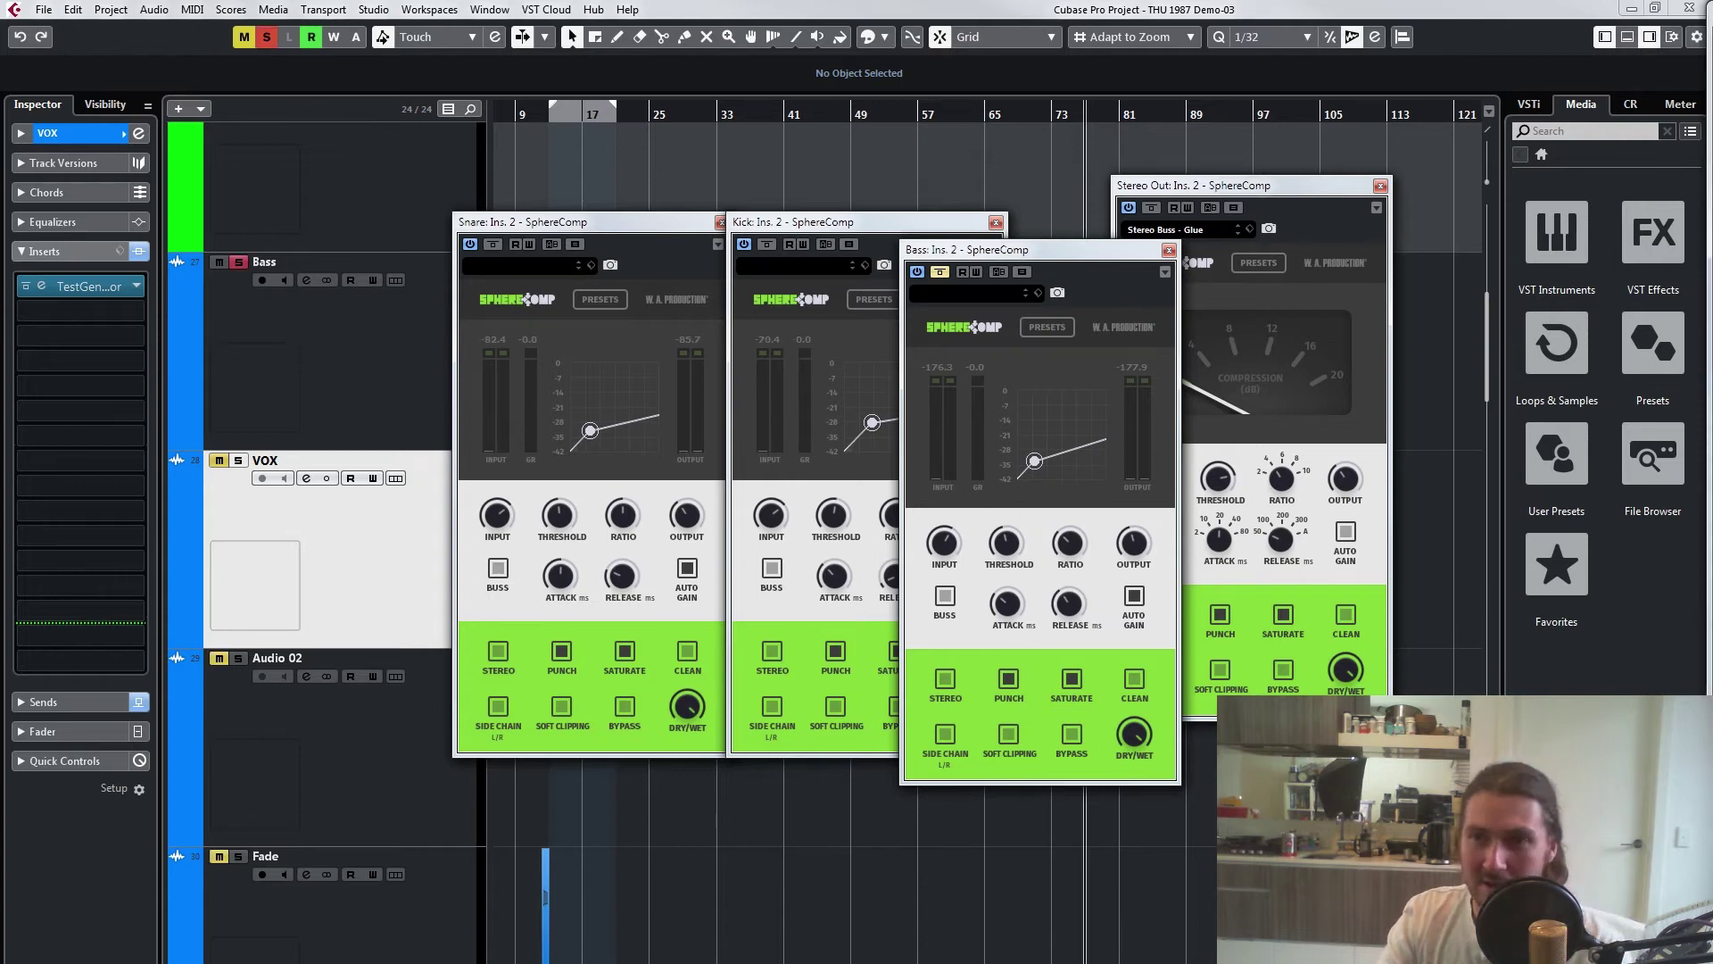
pyautogui.moveTo(1071, 250); pyautogui.dragTo(954, 218)
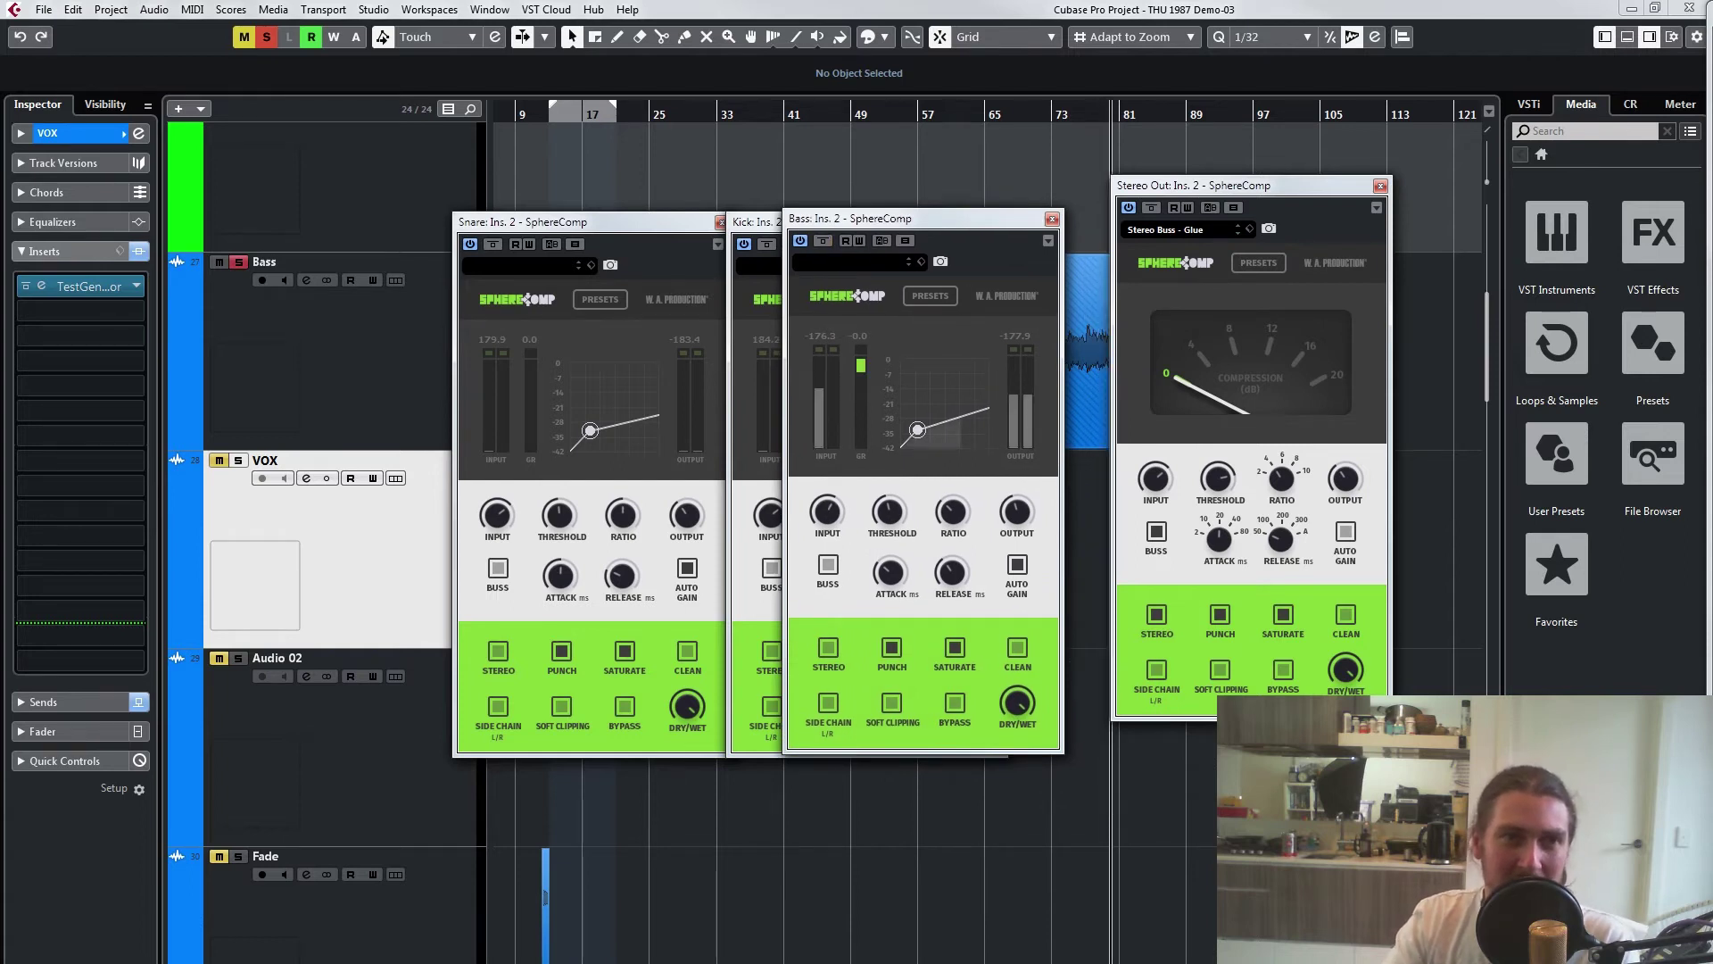
pyautogui.click(923, 297)
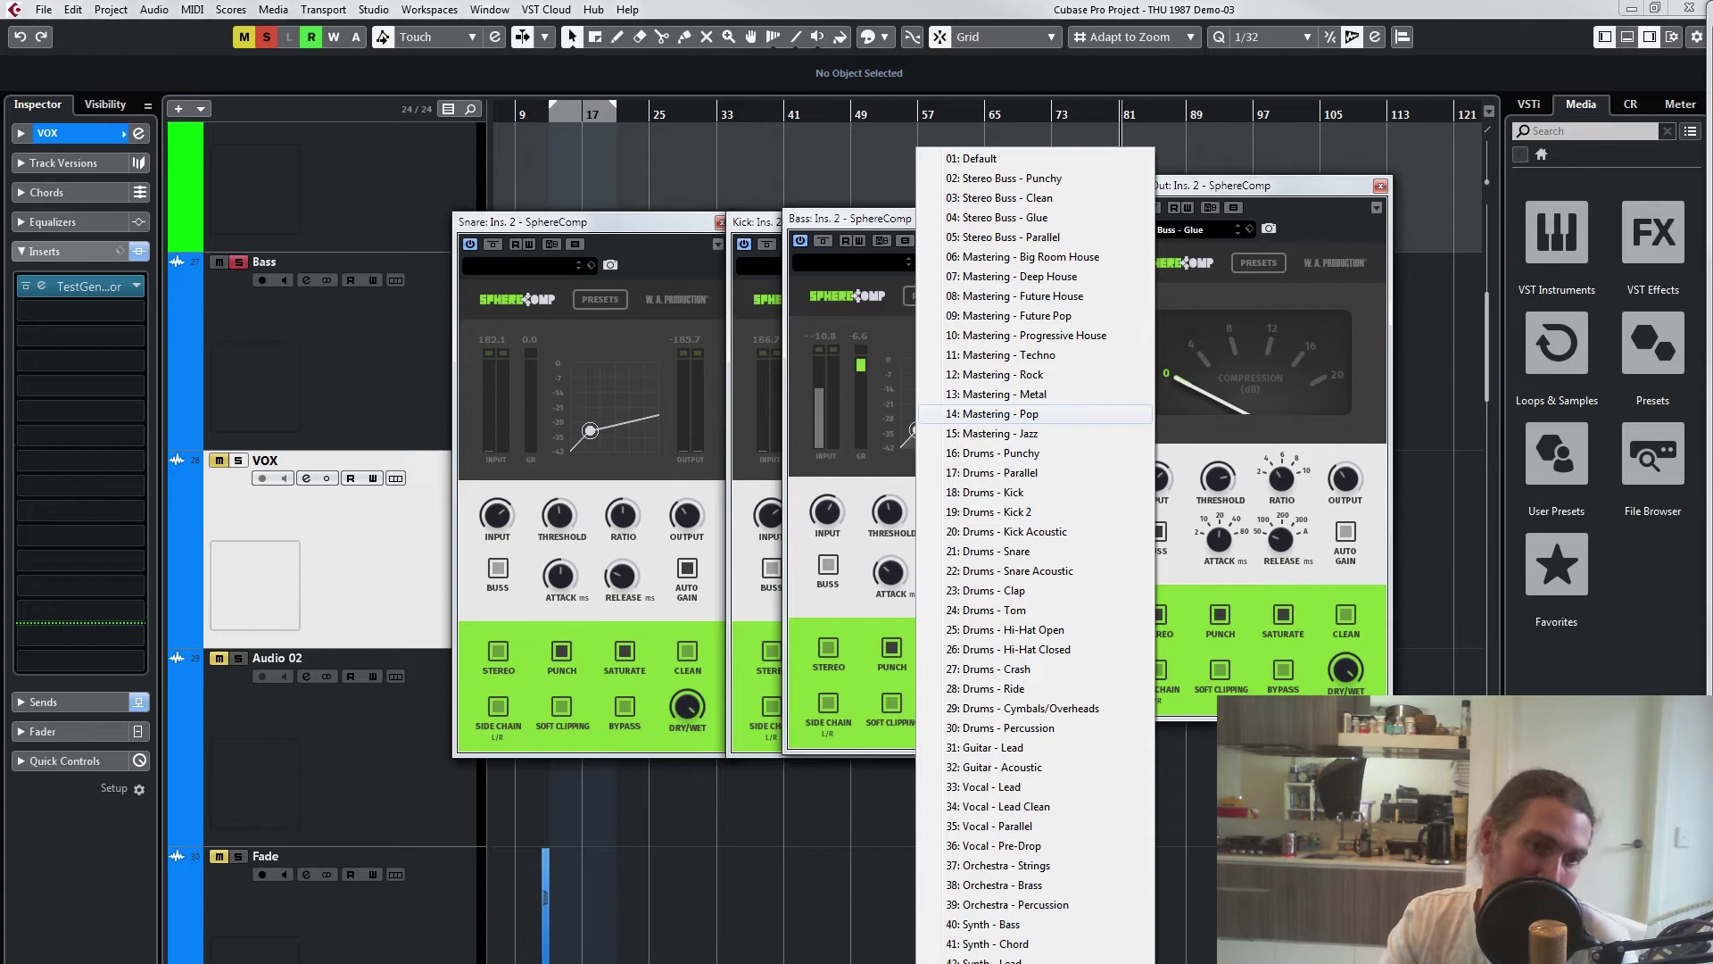
pyautogui.press('Escape')
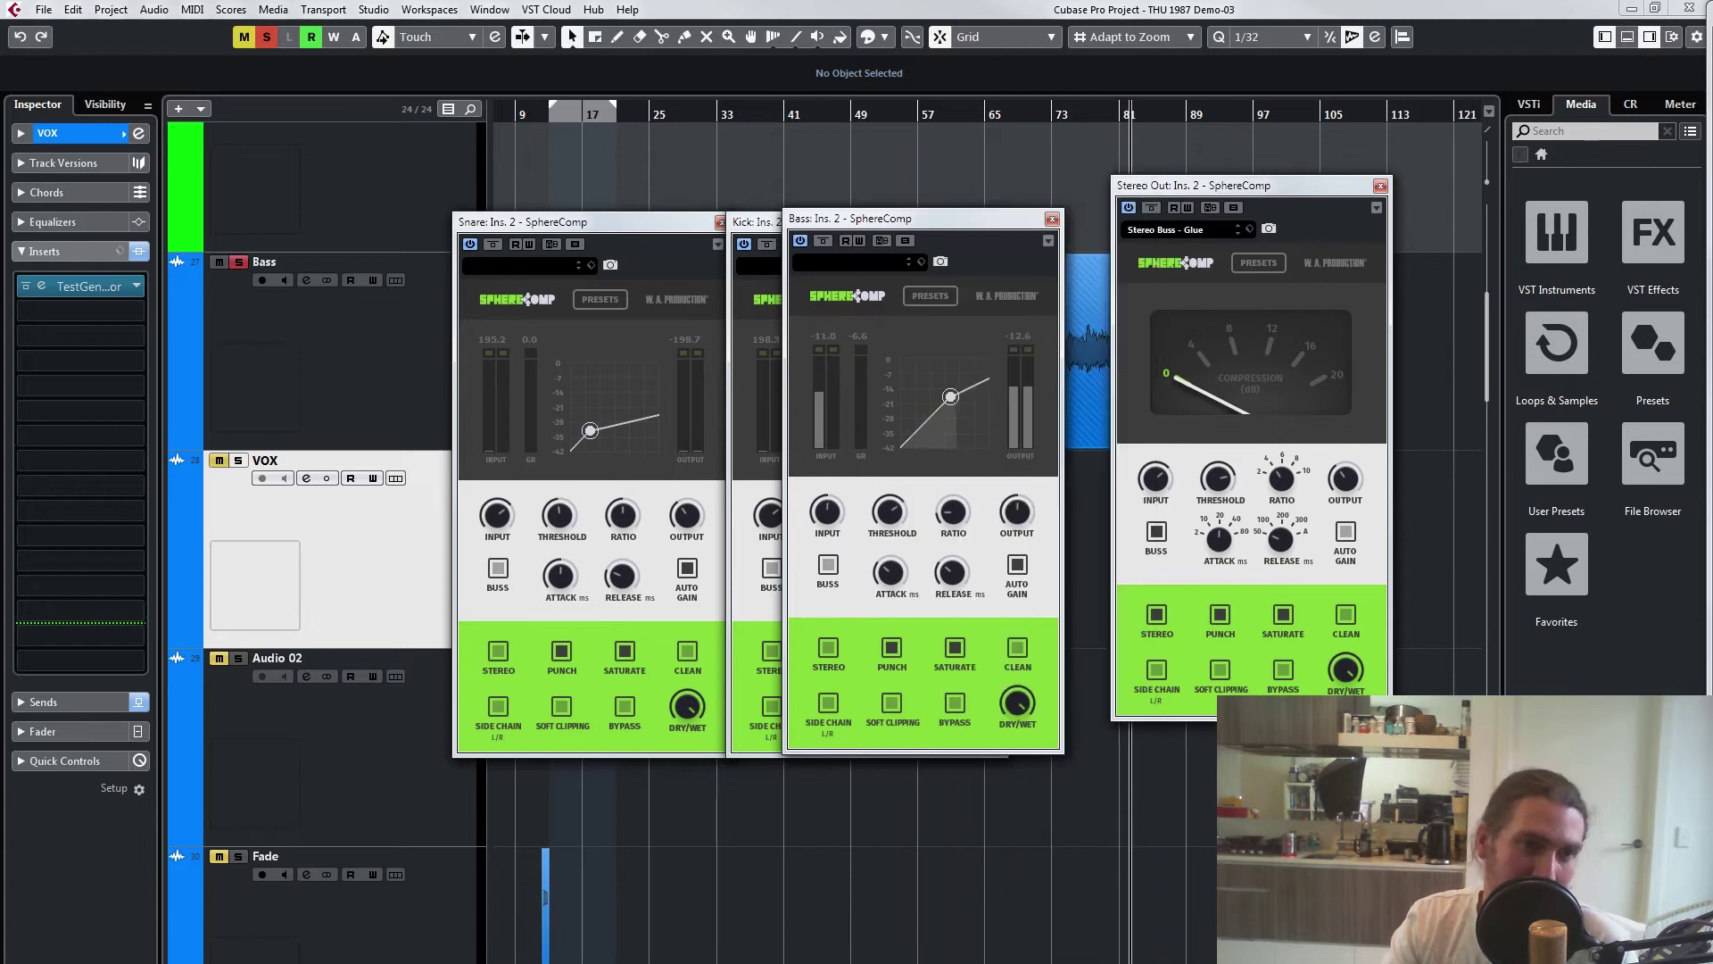
# Step: Adjust the bass compressor's threshold, ratio, release and attack by ear, comparing its sound with and without bypass
pyautogui.moveTo(889, 511); pyautogui.dragTo(889, 560)
pyautogui.moveTo(953, 511); pyautogui.dragTo(953, 490)
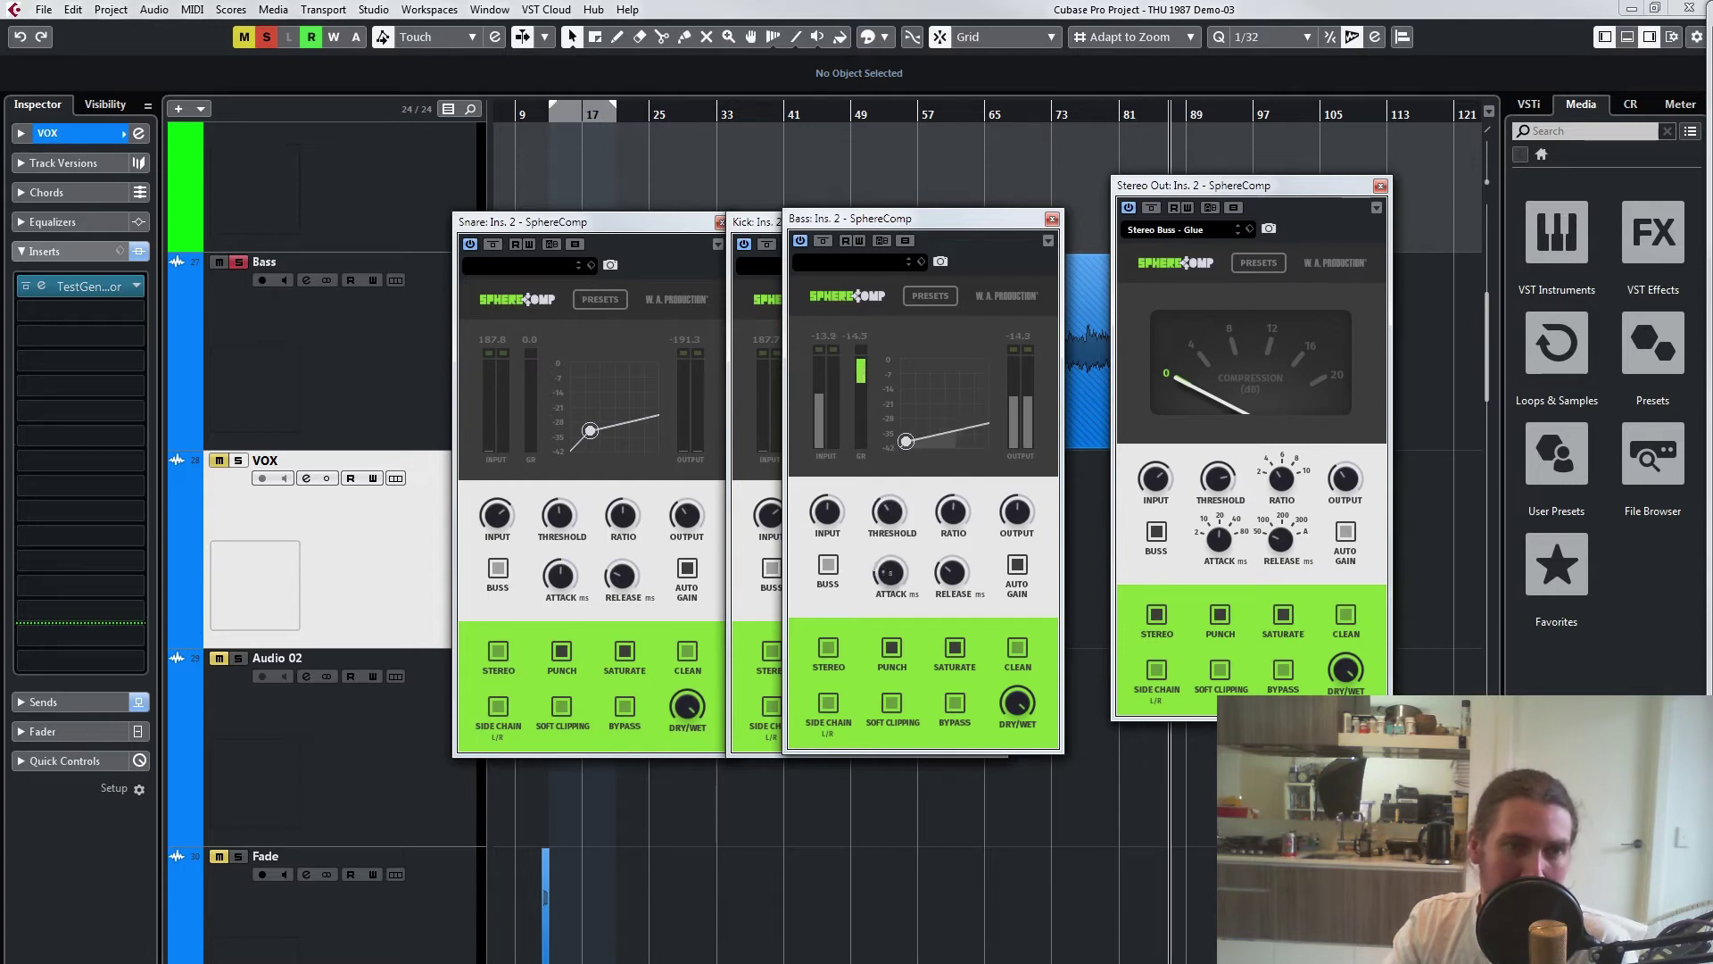
pyautogui.moveTo(952, 572); pyautogui.dragTo(952, 563)
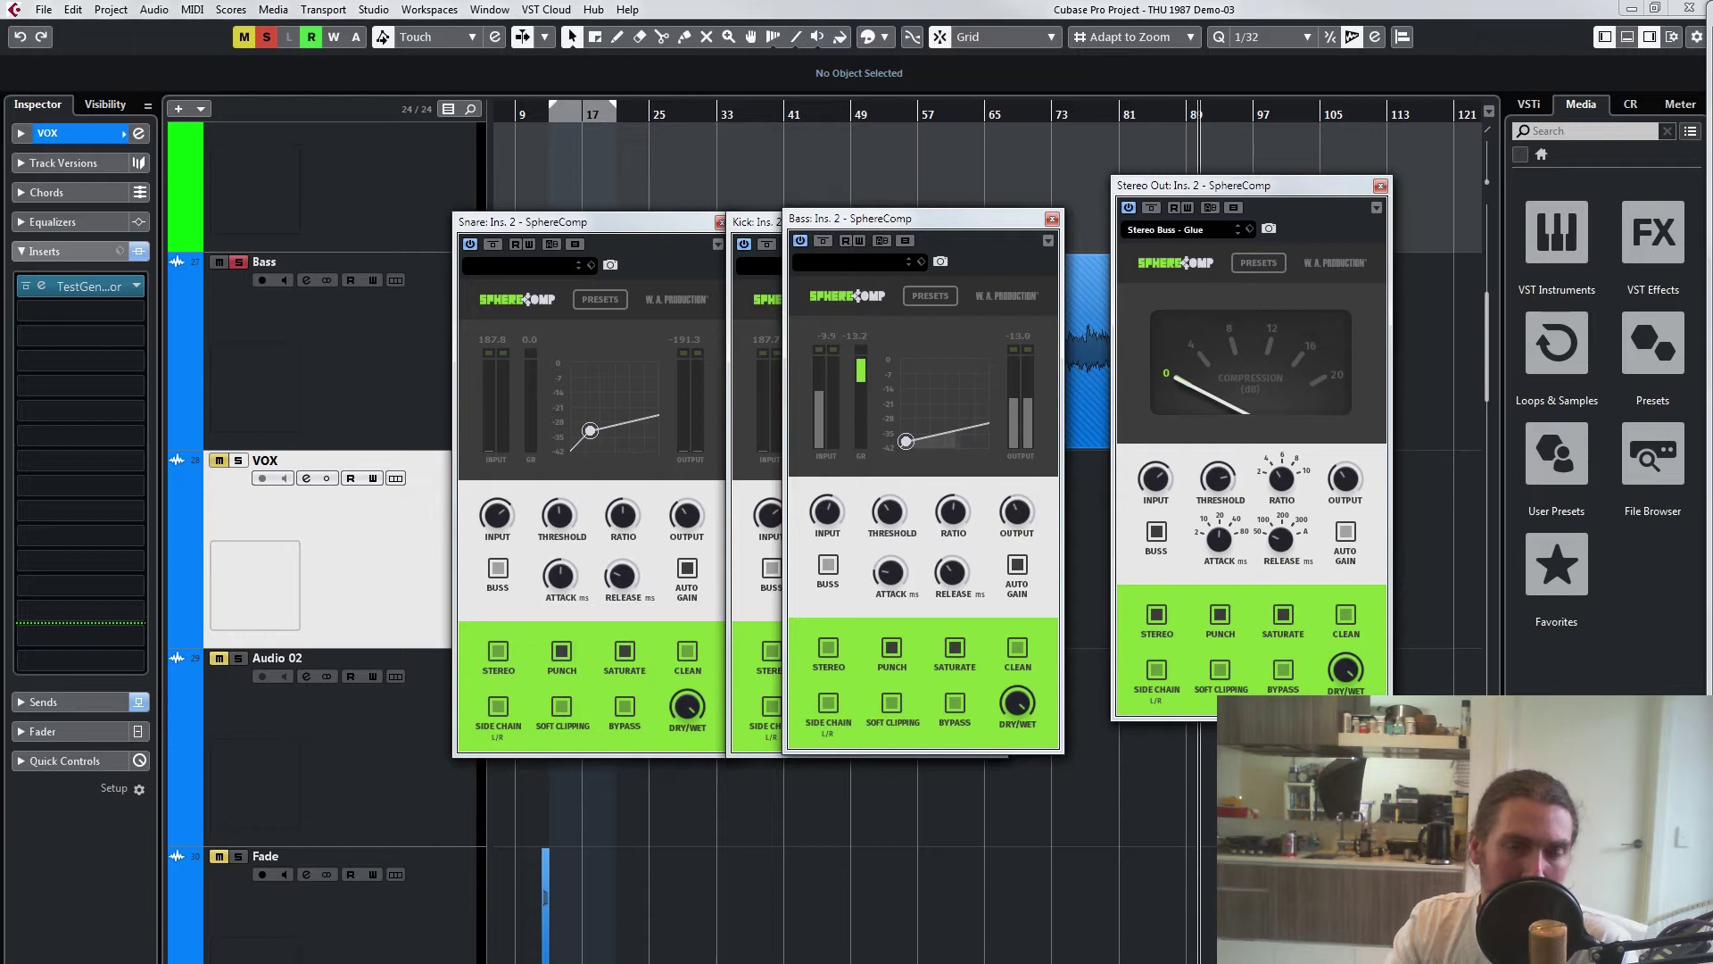
pyautogui.moveTo(888, 512); pyautogui.dragTo(889, 505)
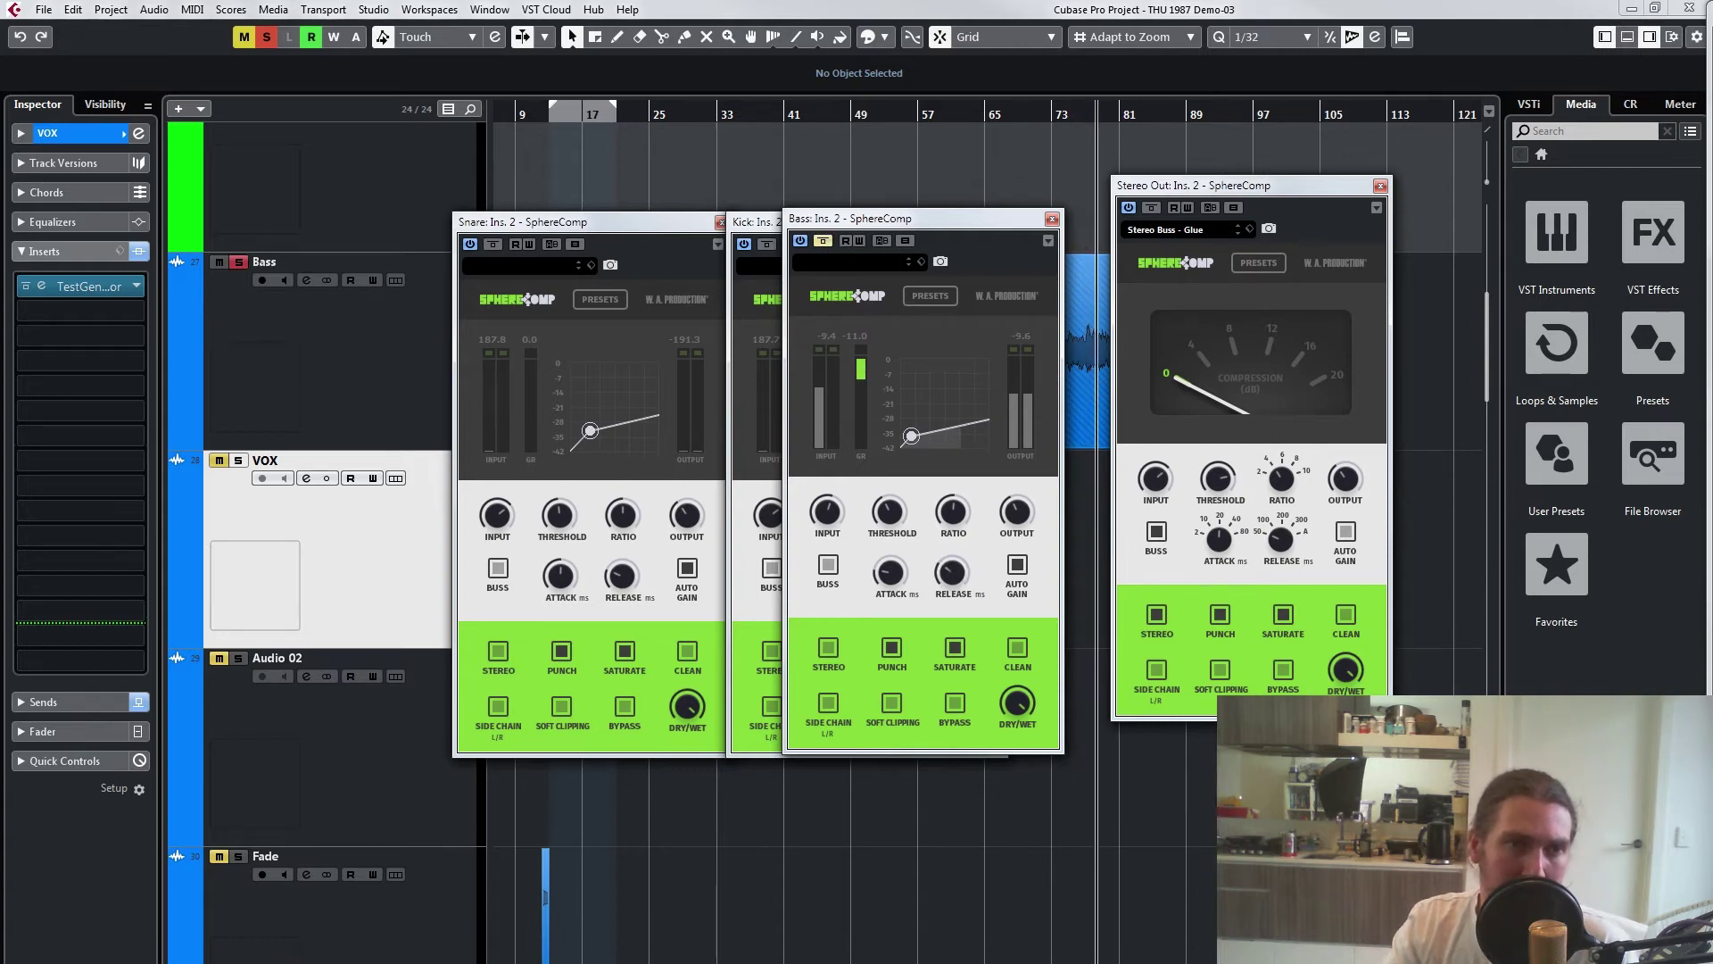
pyautogui.click(823, 241)
pyautogui.moveTo(890, 572); pyautogui.dragTo(891, 555)
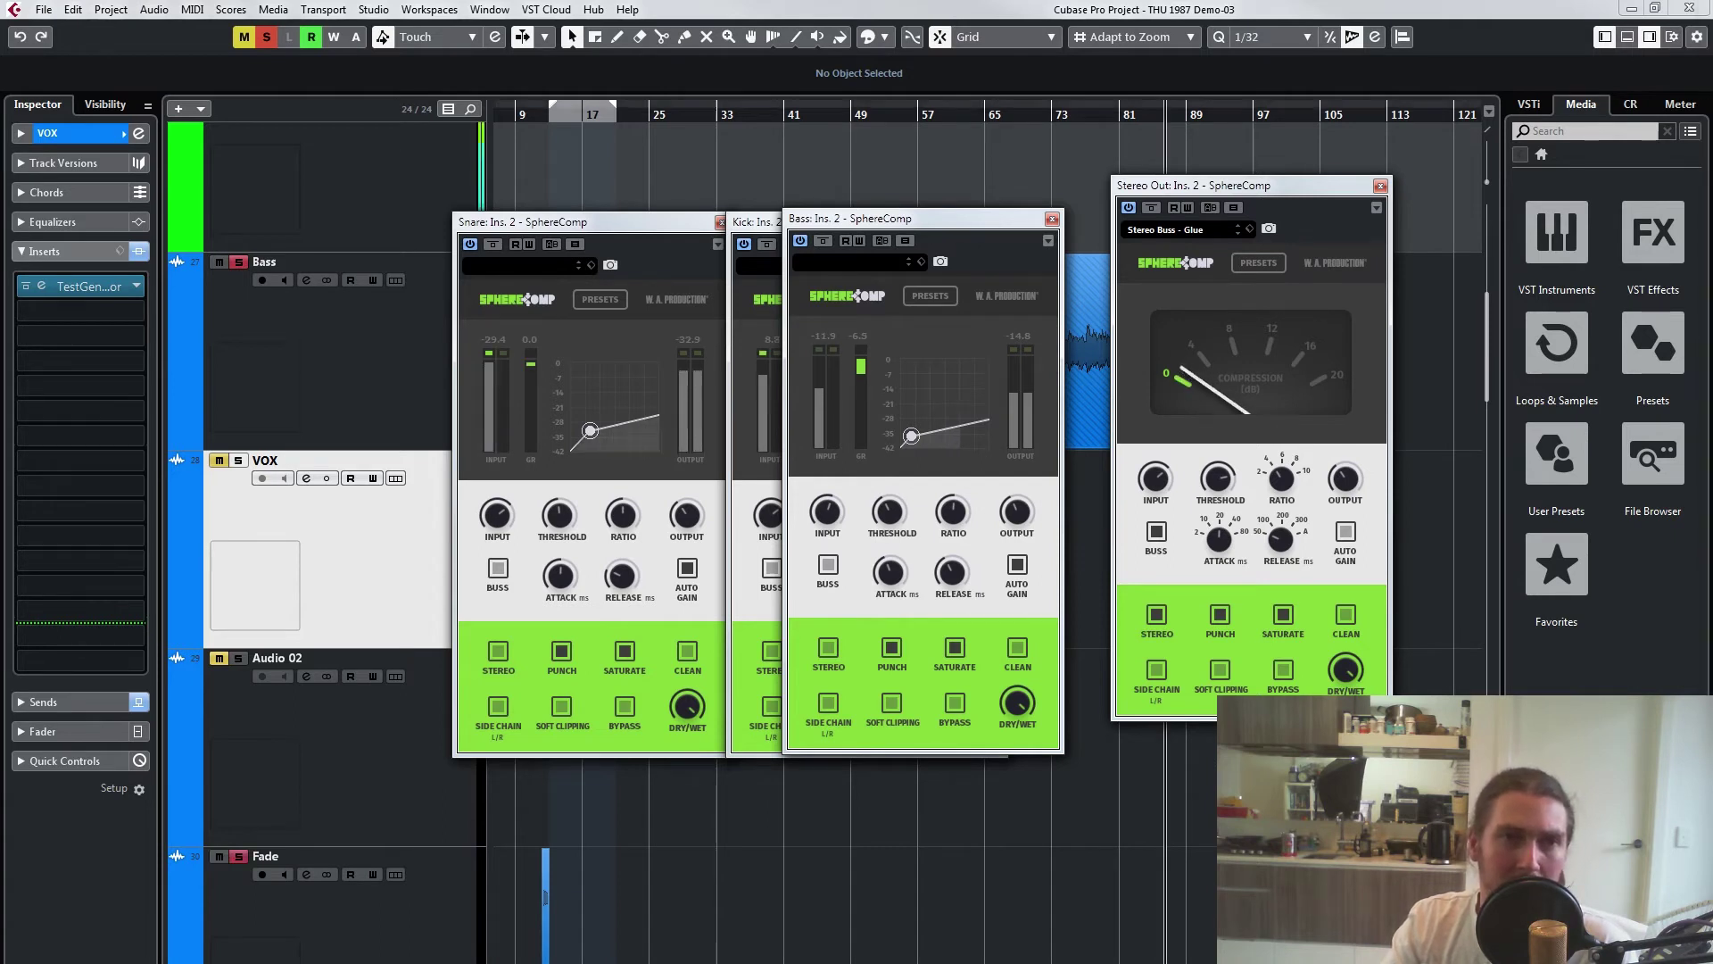
# Step: Replay from an earlier bar, raise the bass compressor's threshold and compare the full mix with its bypass toggled
pyautogui.click(941, 114)
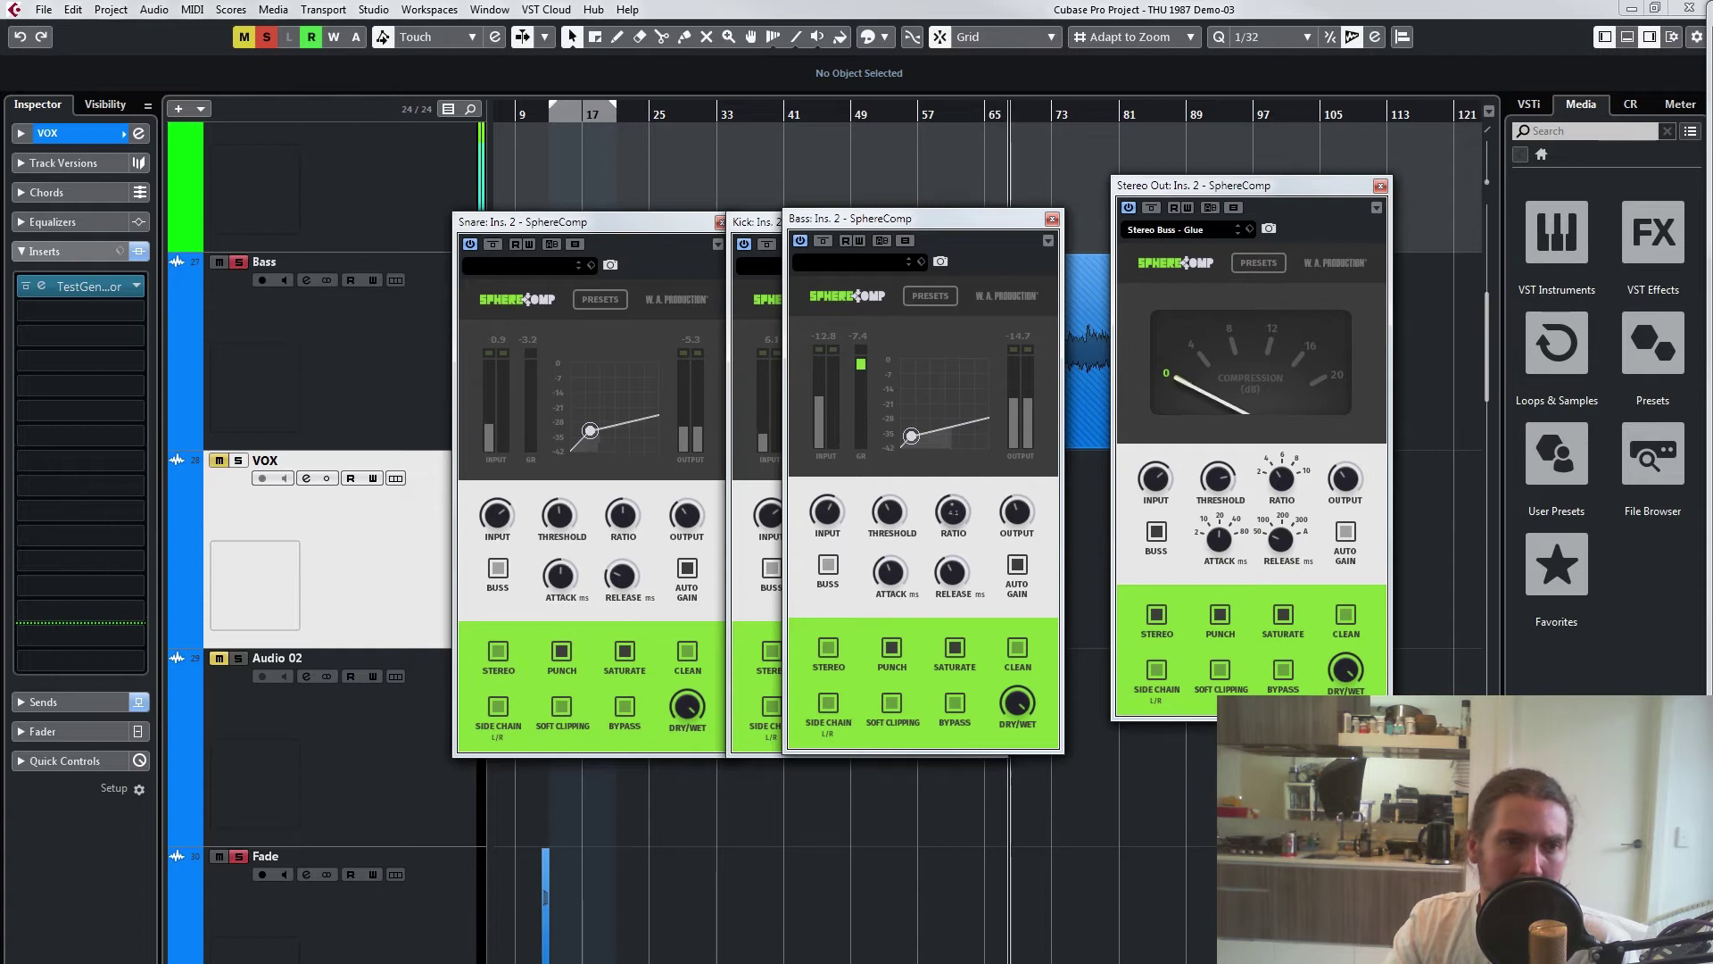
pyautogui.moveTo(888, 517); pyautogui.dragTo(888, 505)
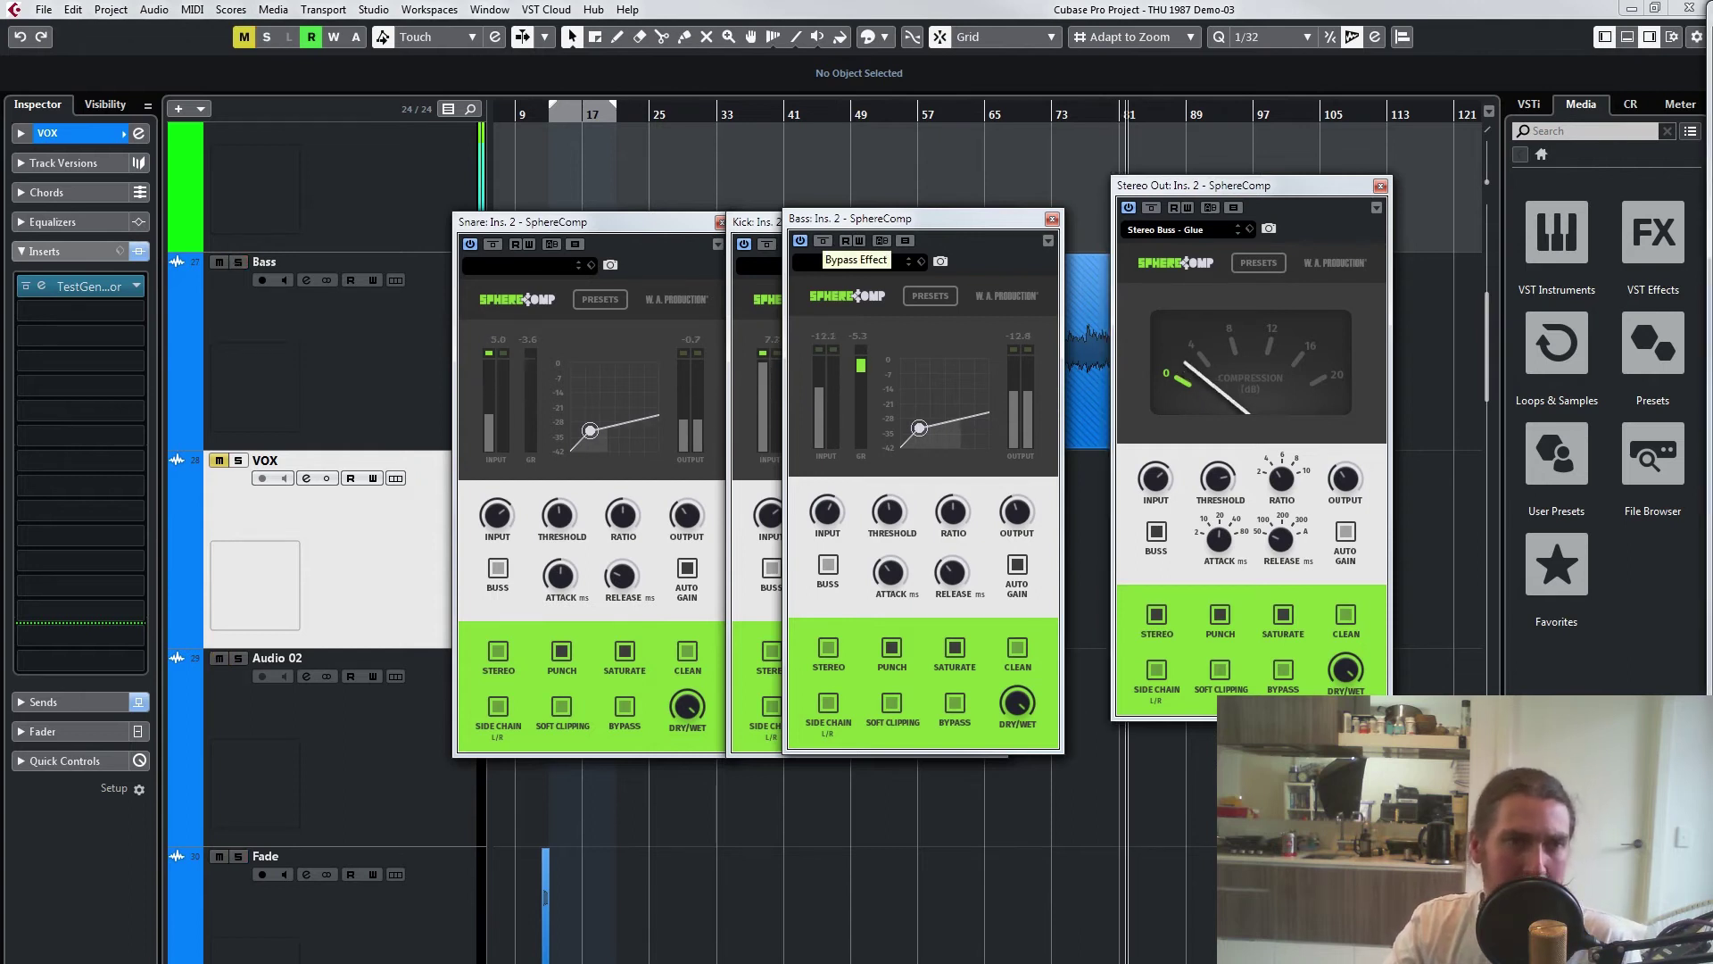
pyautogui.click(823, 240)
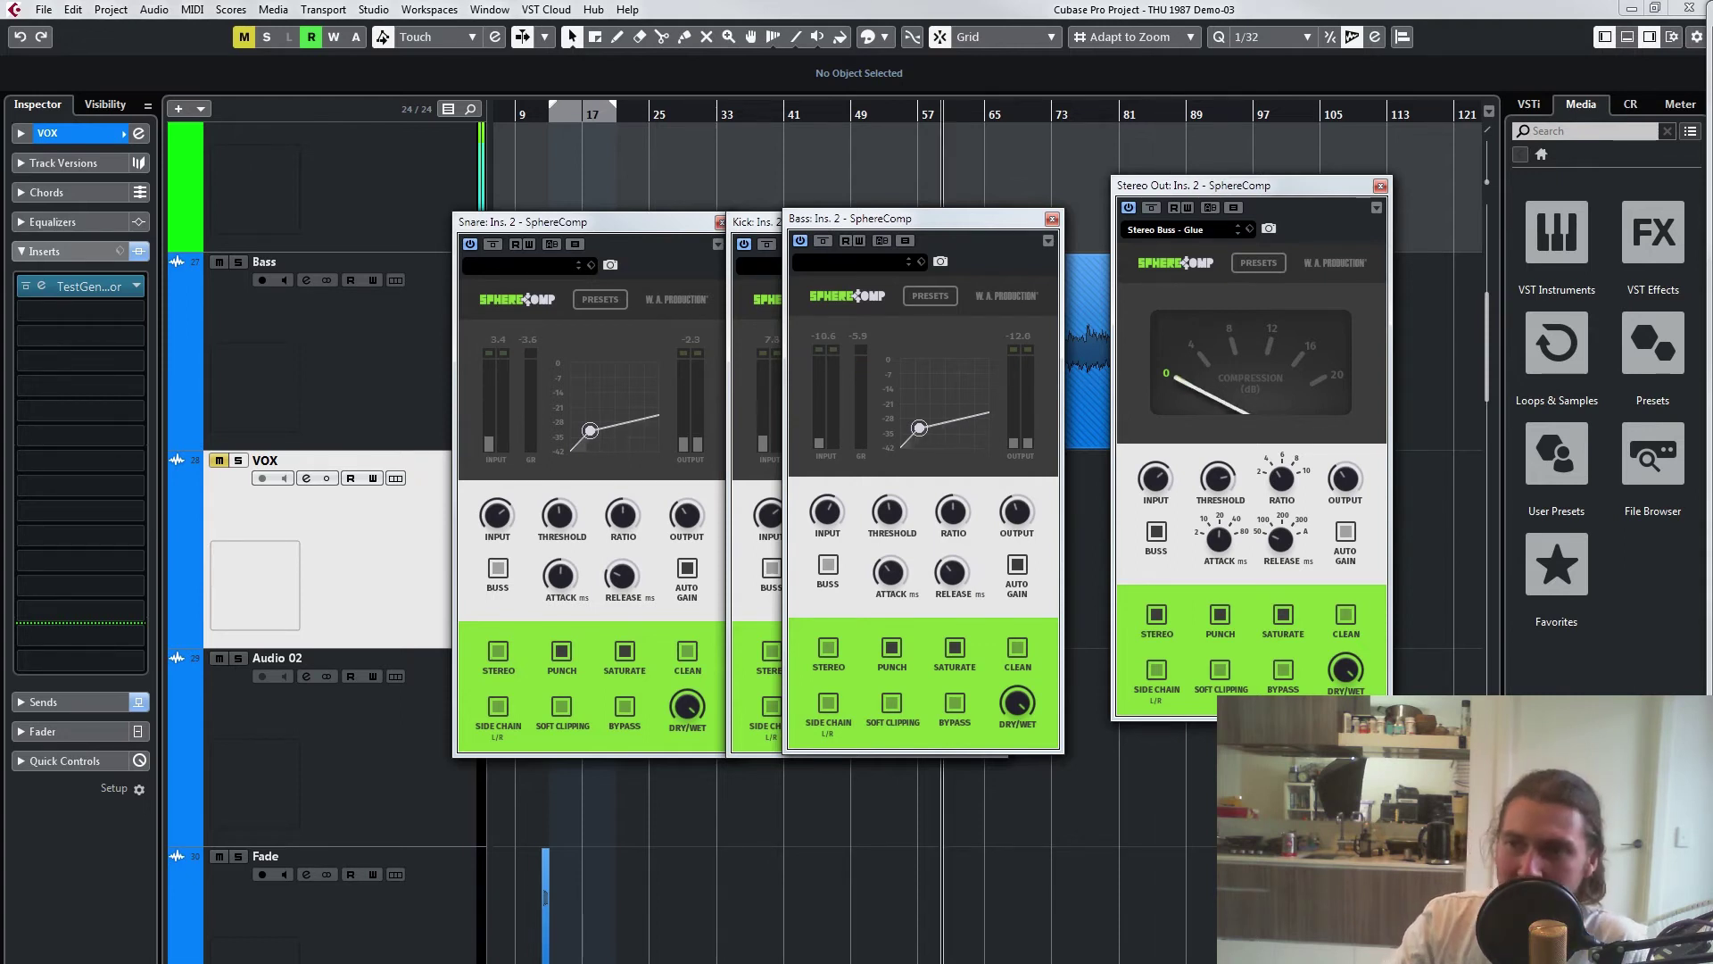
# Step: Solo the Guitar Left and Guitar Right tracks and open the SphereComp on both
pyautogui.click(286, 460)
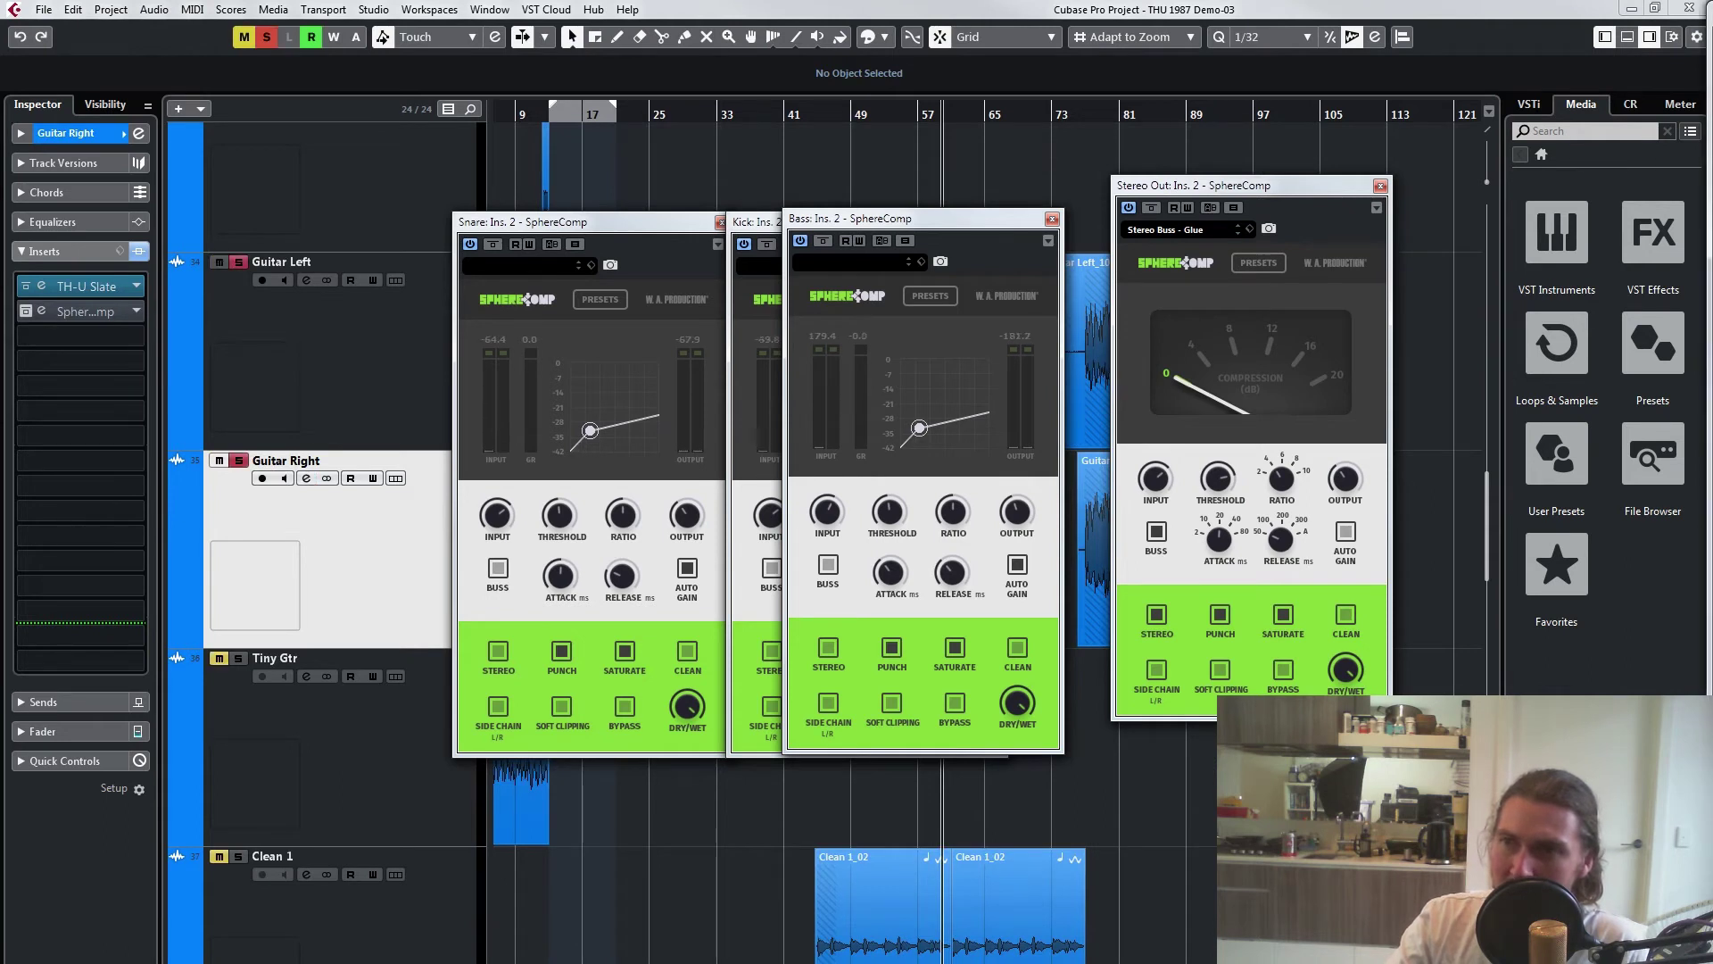
pyautogui.click(42, 312)
pyautogui.moveTo(839, 255); pyautogui.dragTo(560, 220)
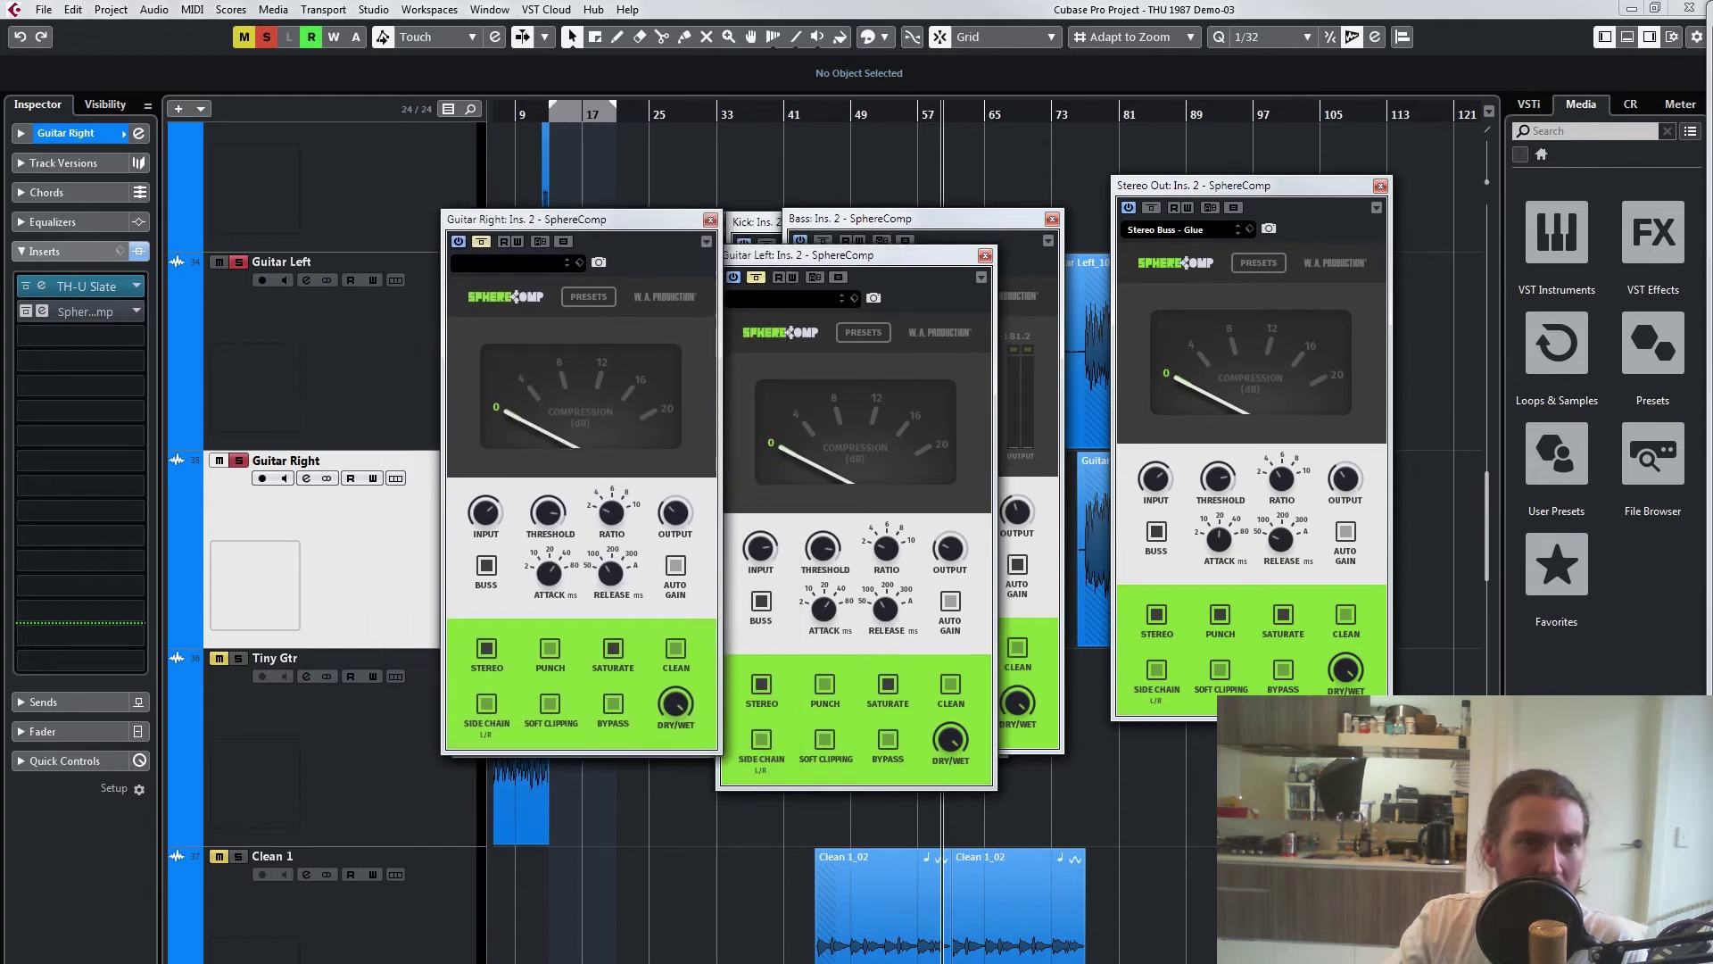
# Step: Close the Bass, Kick, Snare and Stereo Out compressor windows and place the two guitar SphereComp windows side by side
pyautogui.click(1052, 218)
pyautogui.click(996, 221)
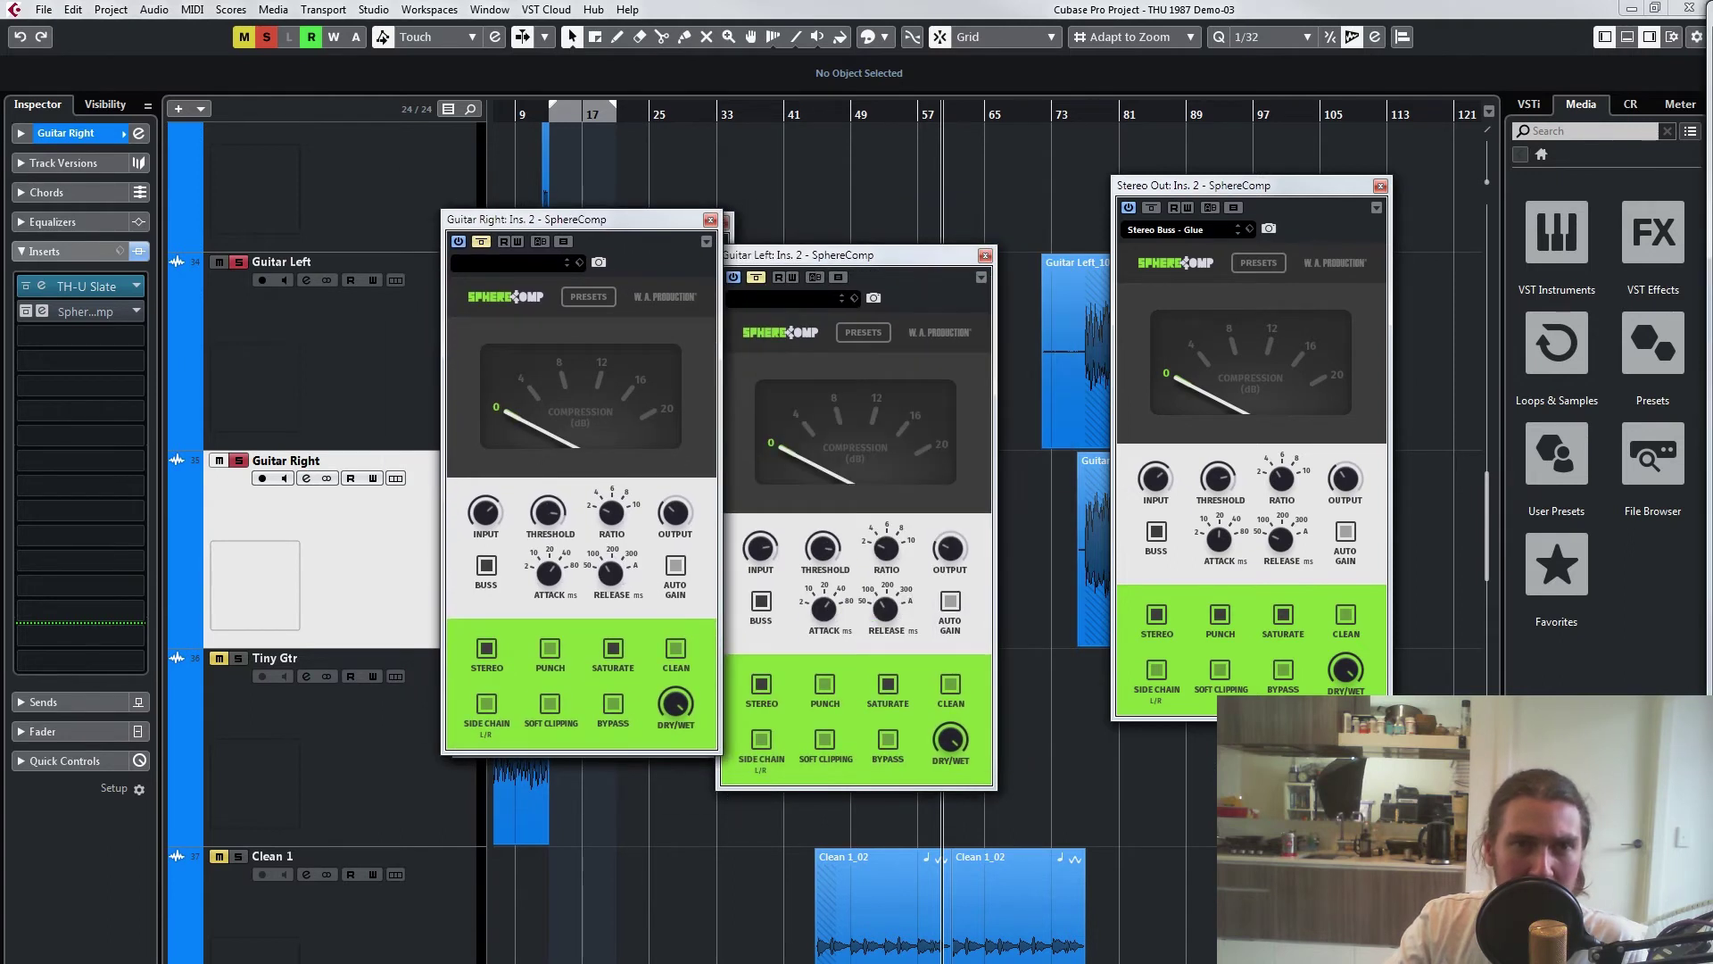
pyautogui.click(1381, 186)
pyautogui.moveTo(803, 255); pyautogui.dragTo(963, 232)
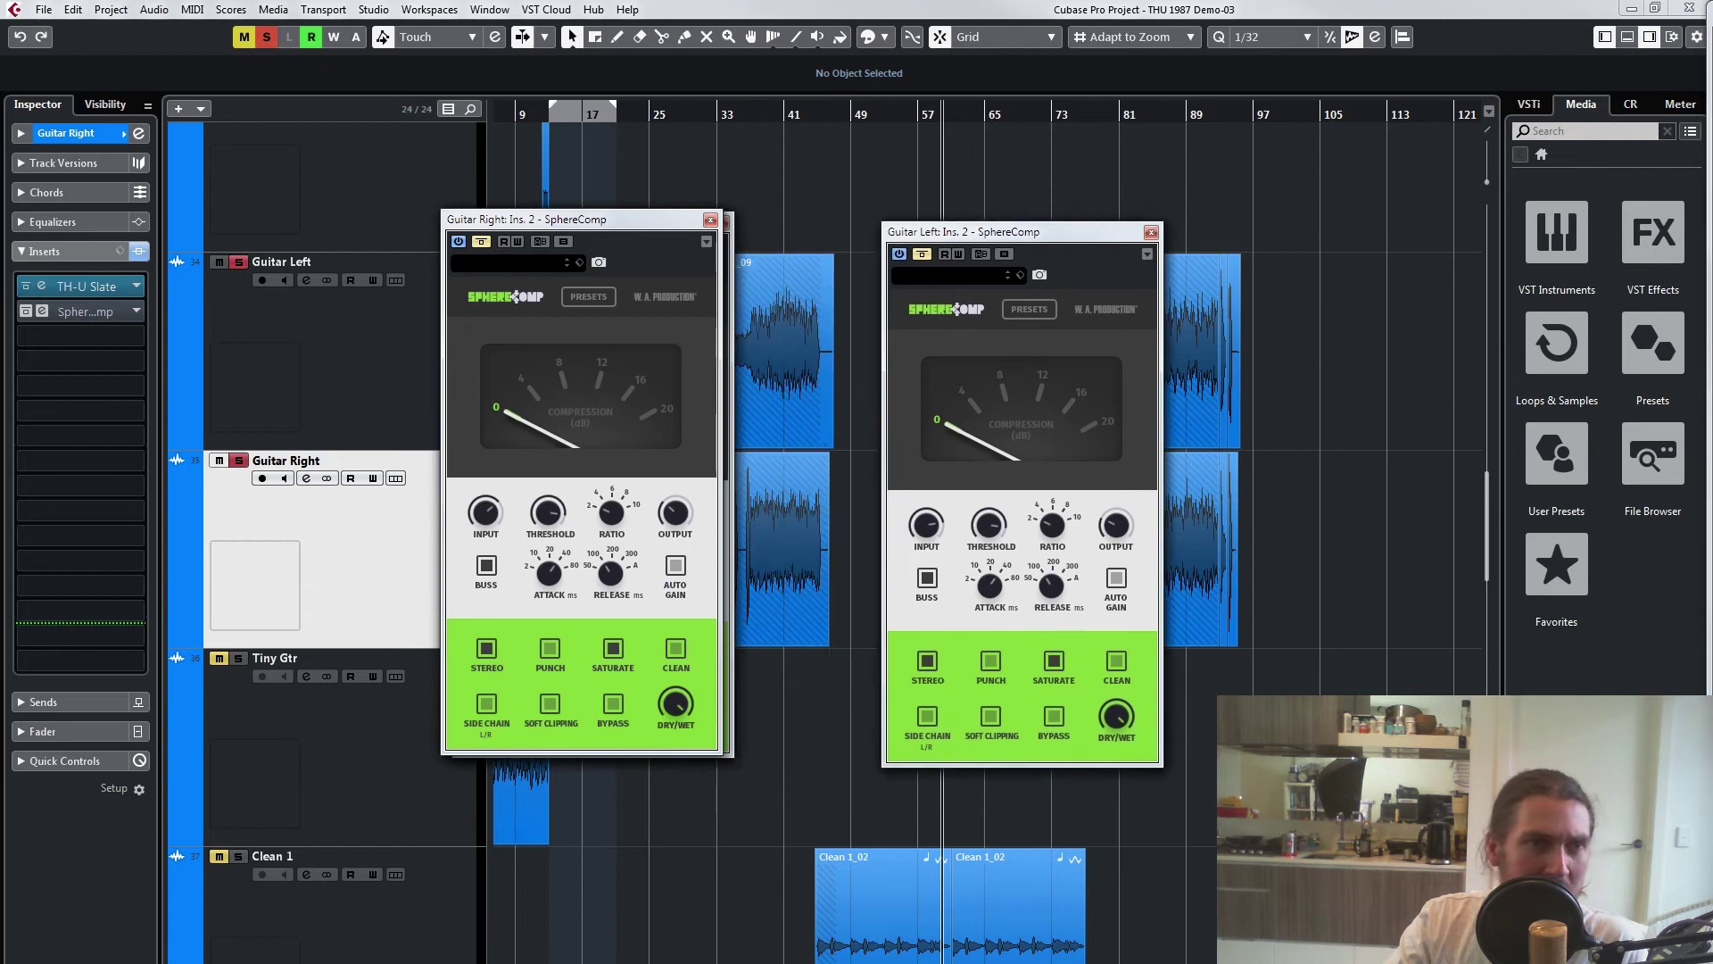
pyautogui.moveTo(624, 219); pyautogui.dragTo(719, 228)
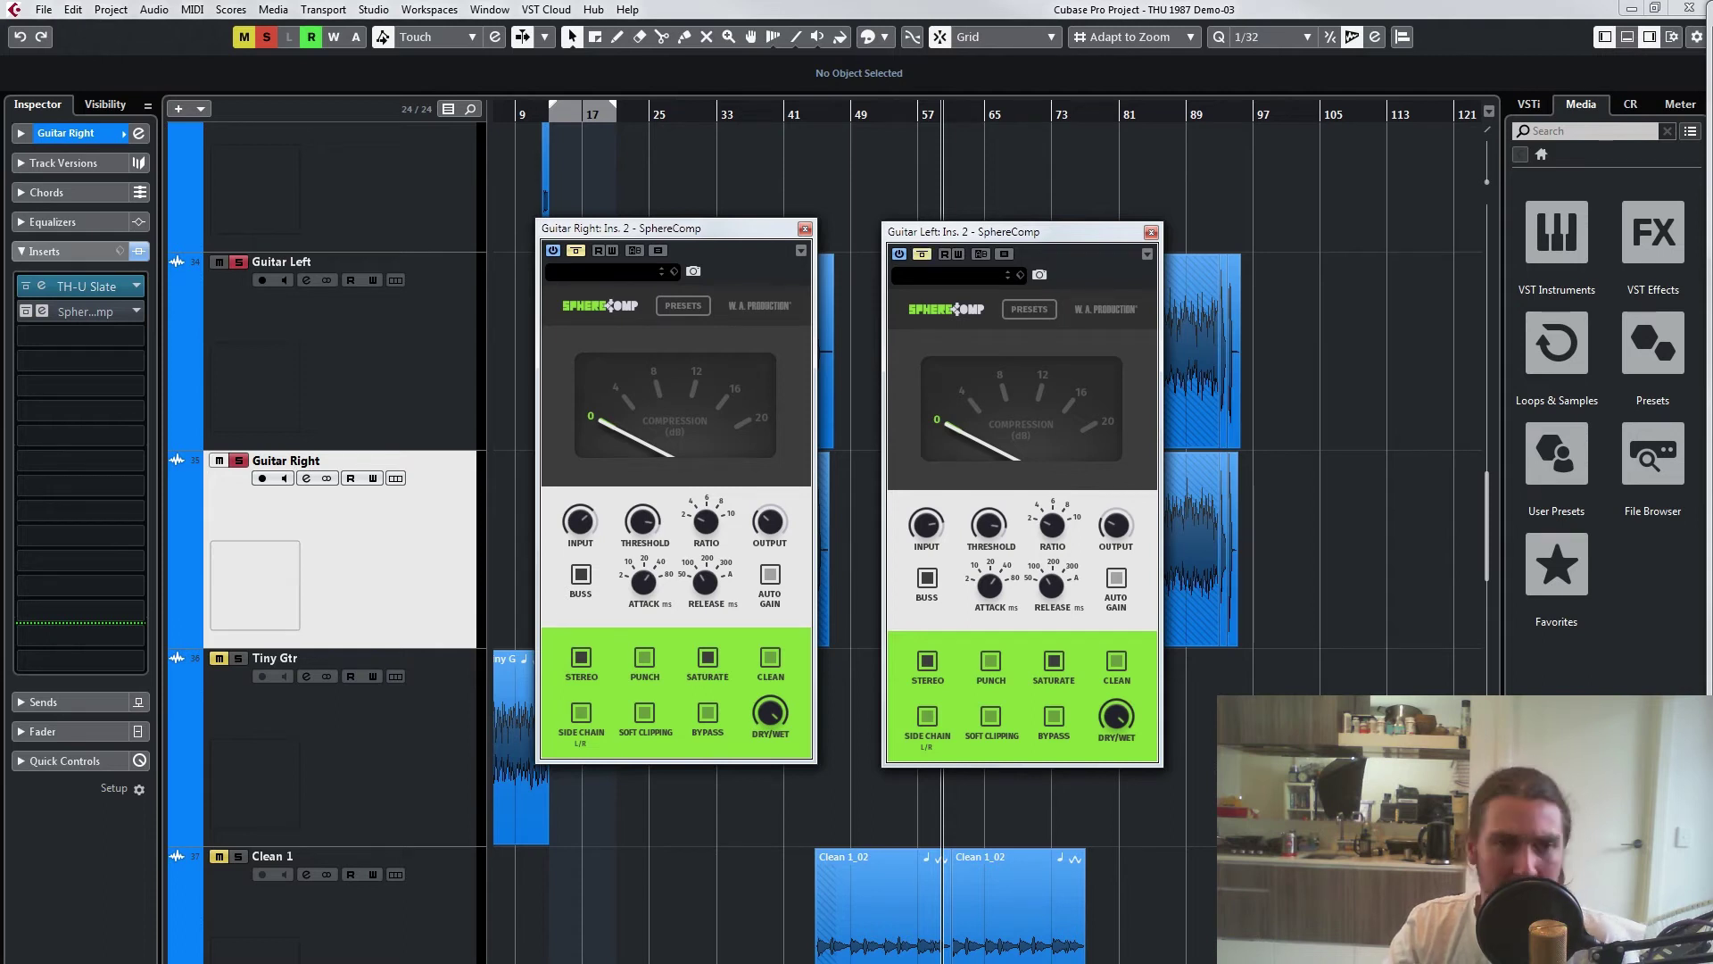
# Step: Play the soloed guitars from a later bar and take both guitar compressors out of bypass
pyautogui.click(1046, 114)
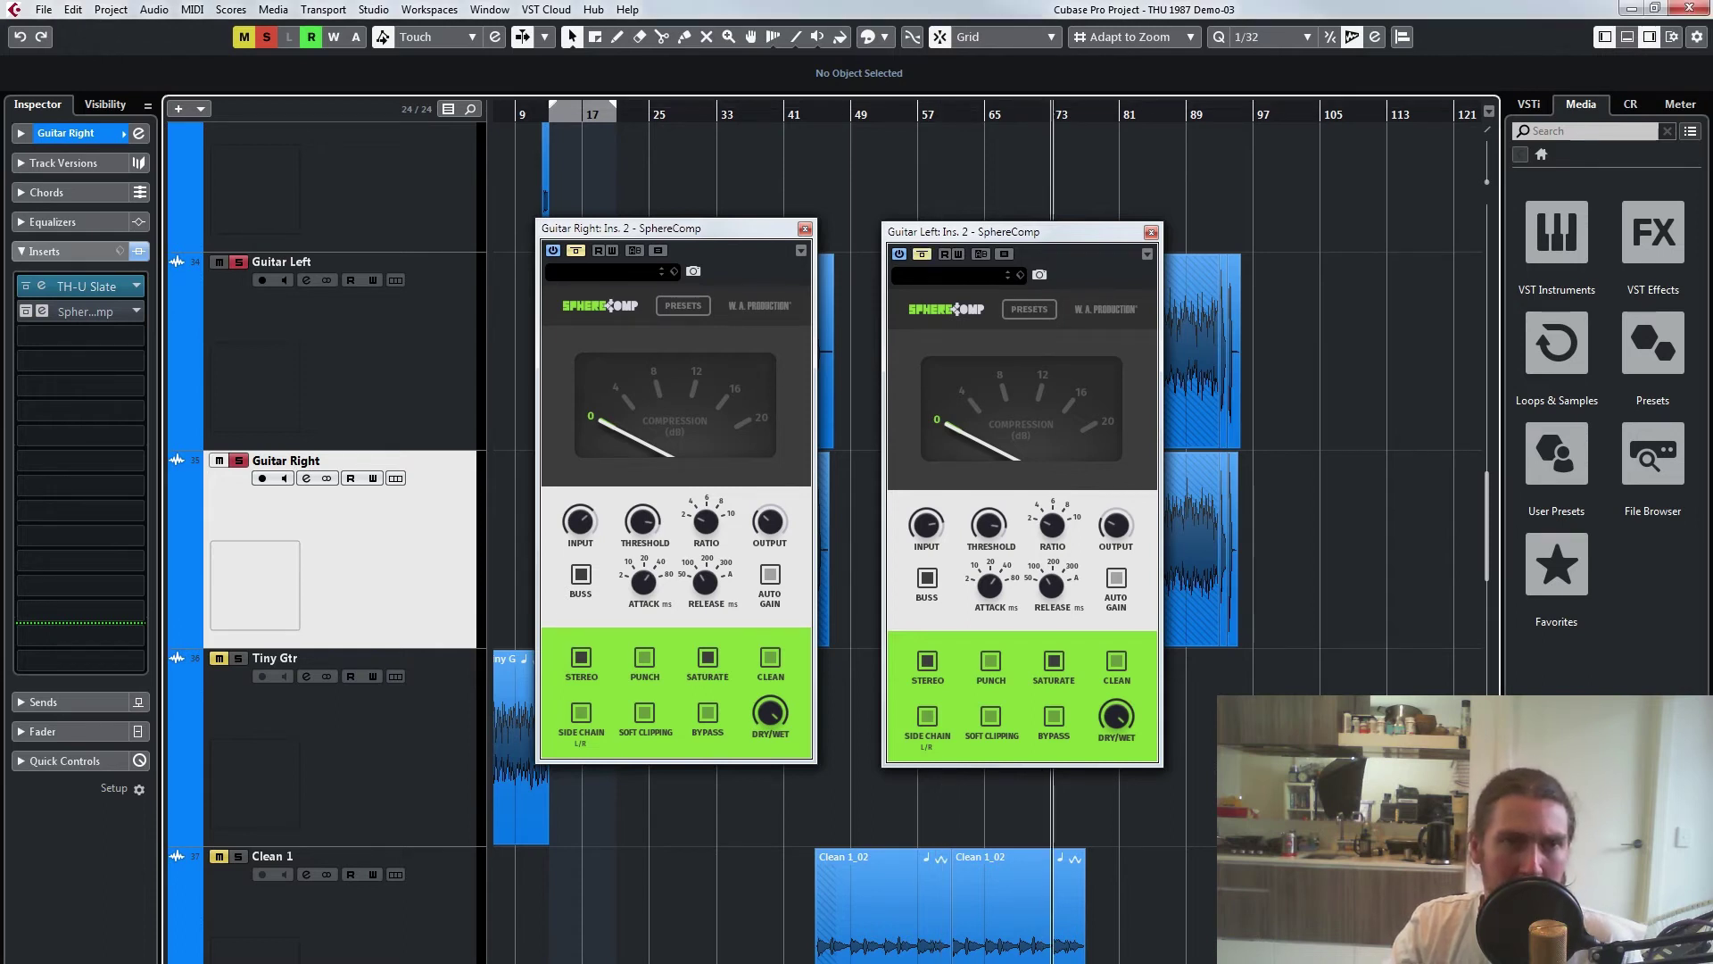
pyautogui.moveTo(981, 231)
pyautogui.mouseDown()
pyautogui.moveTo(865, 340)
pyautogui.moveTo(952, 389)
pyautogui.moveTo(957, 203)
pyautogui.moveTo(957, 236)
pyautogui.mouseUp()
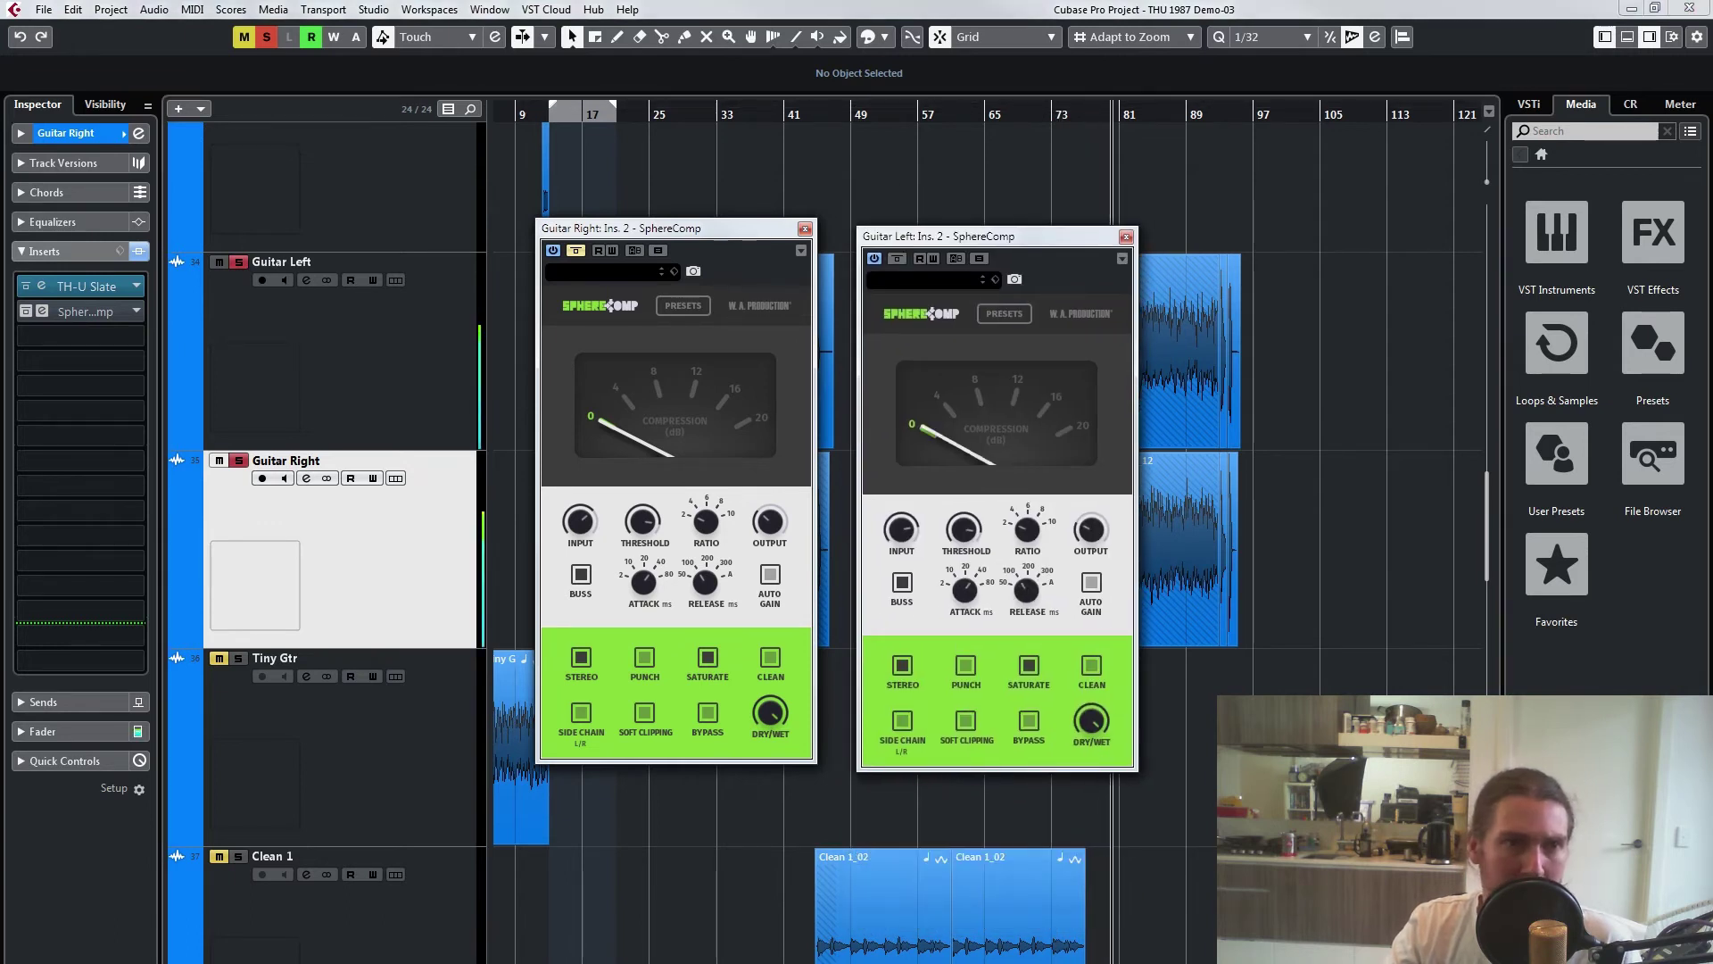
pyautogui.click(575, 250)
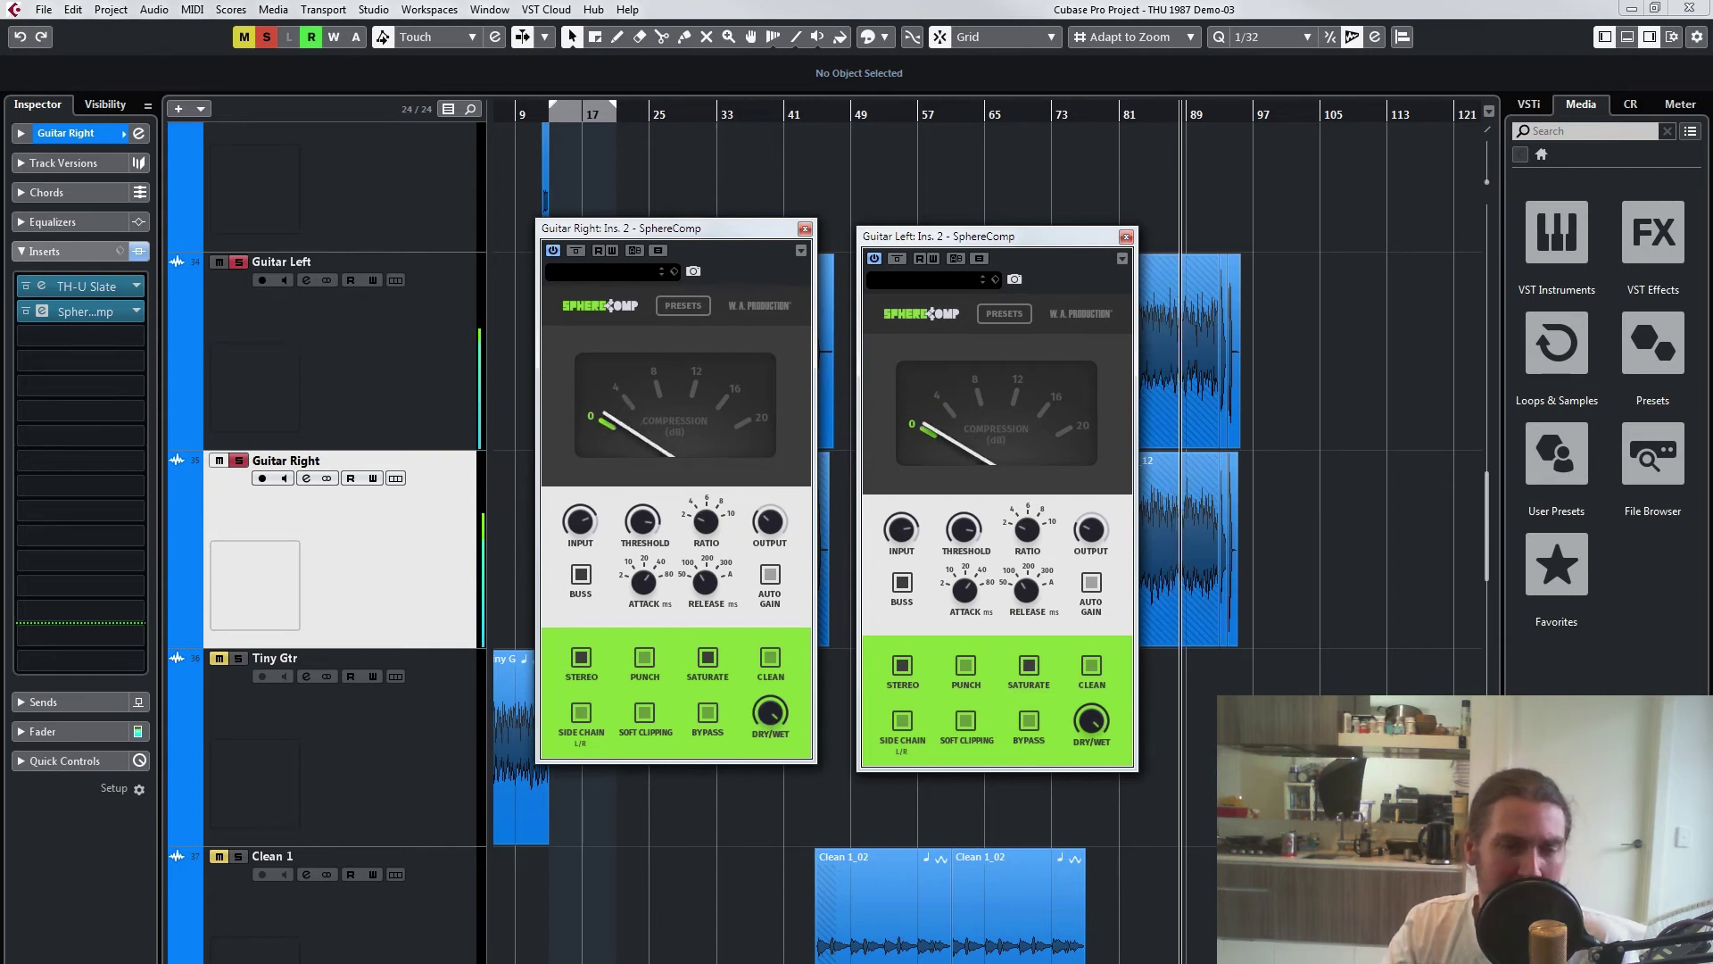
# Step: Compare the soloed guitars with the Guitar Left and Guitar Right compressors bypassed and active
pyautogui.click(897, 259)
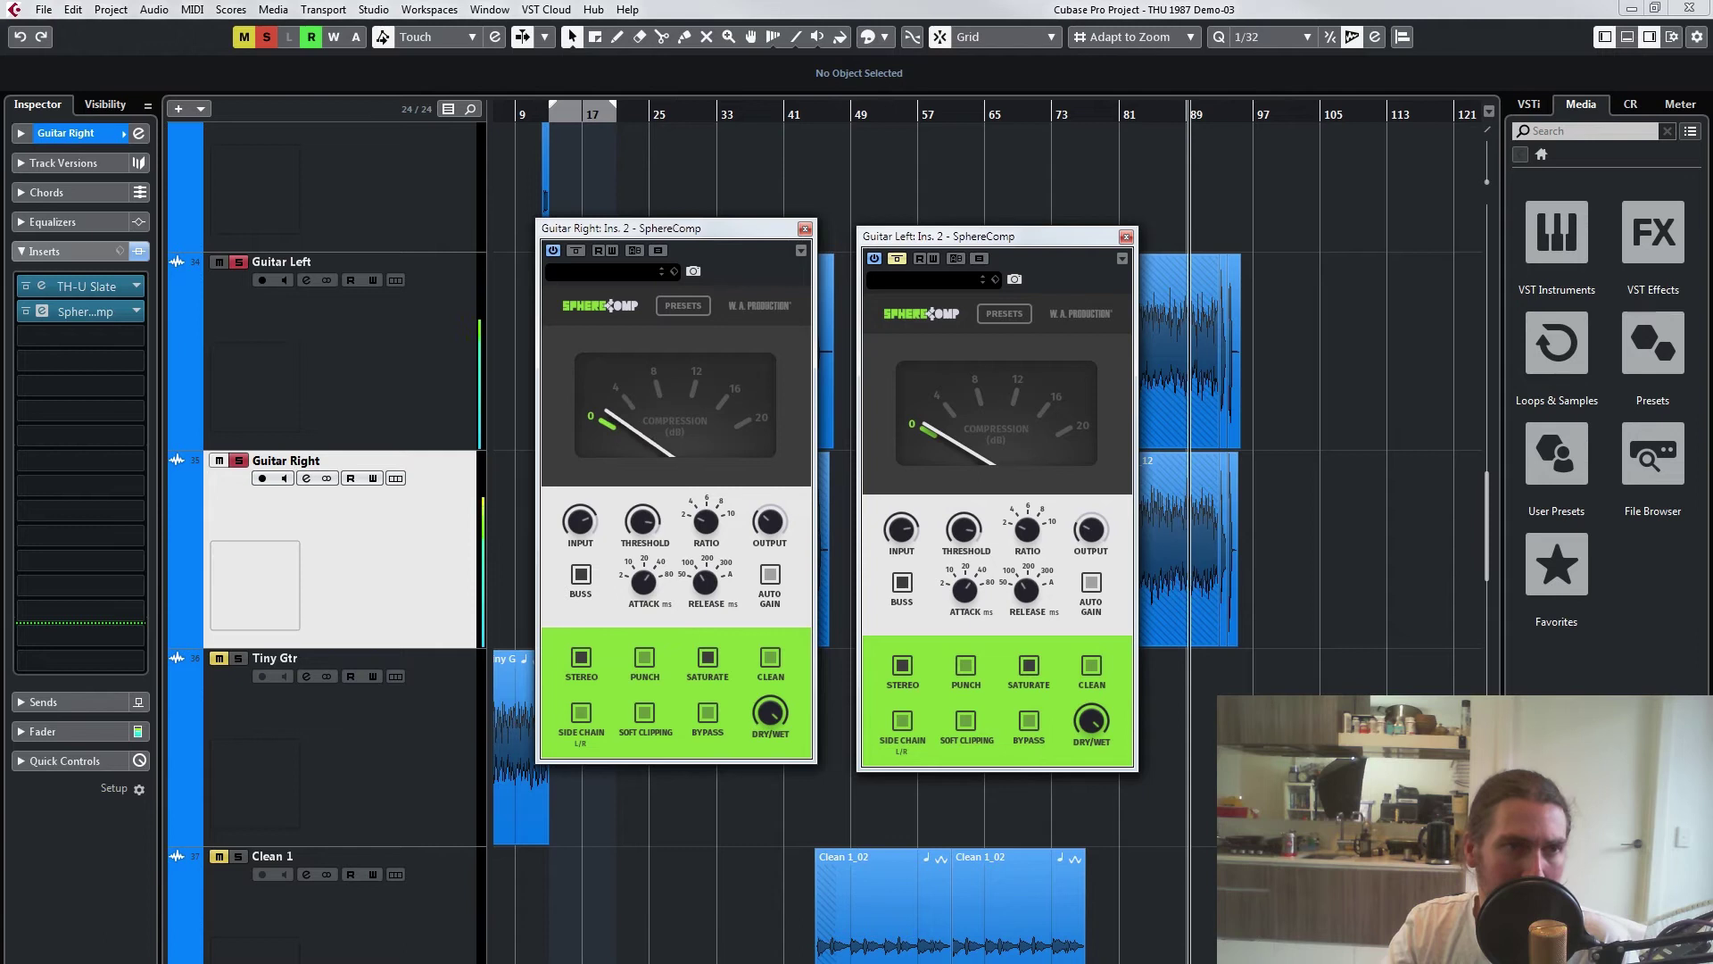
pyautogui.click(575, 251)
pyautogui.click(575, 251)
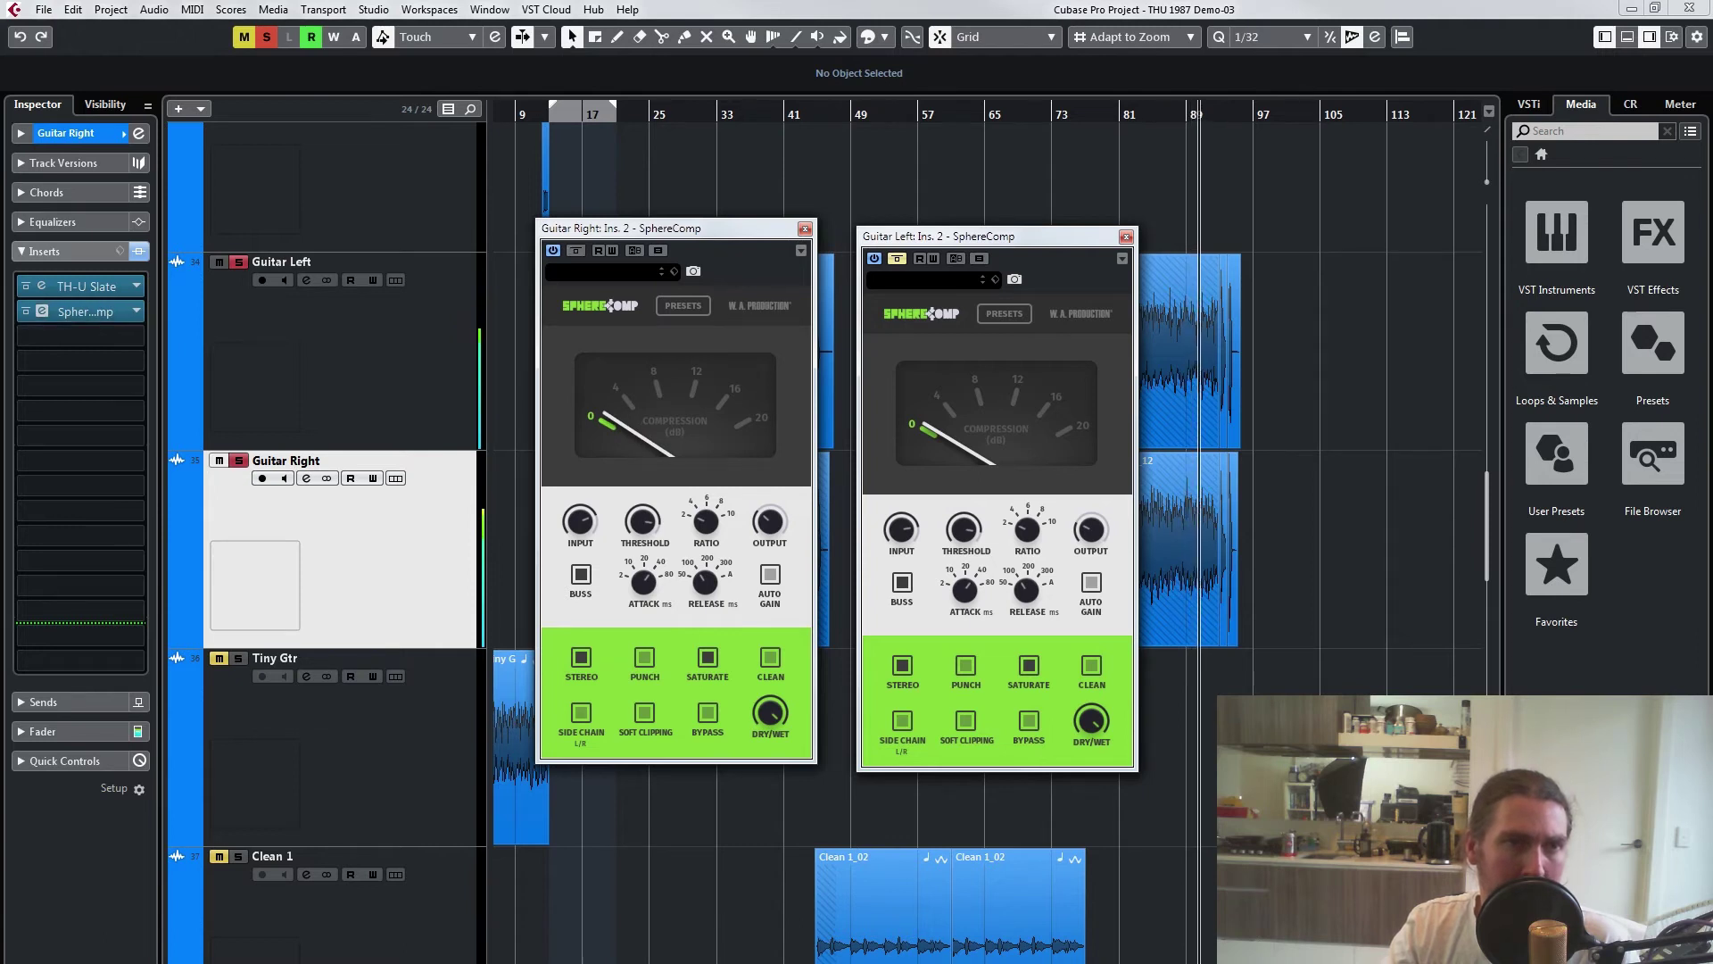
pyautogui.click(897, 258)
# Step: Replay the full mix from an earlier bar, select both guitar tracks and toggle the bypass of their compressors together
pyautogui.click(1009, 115)
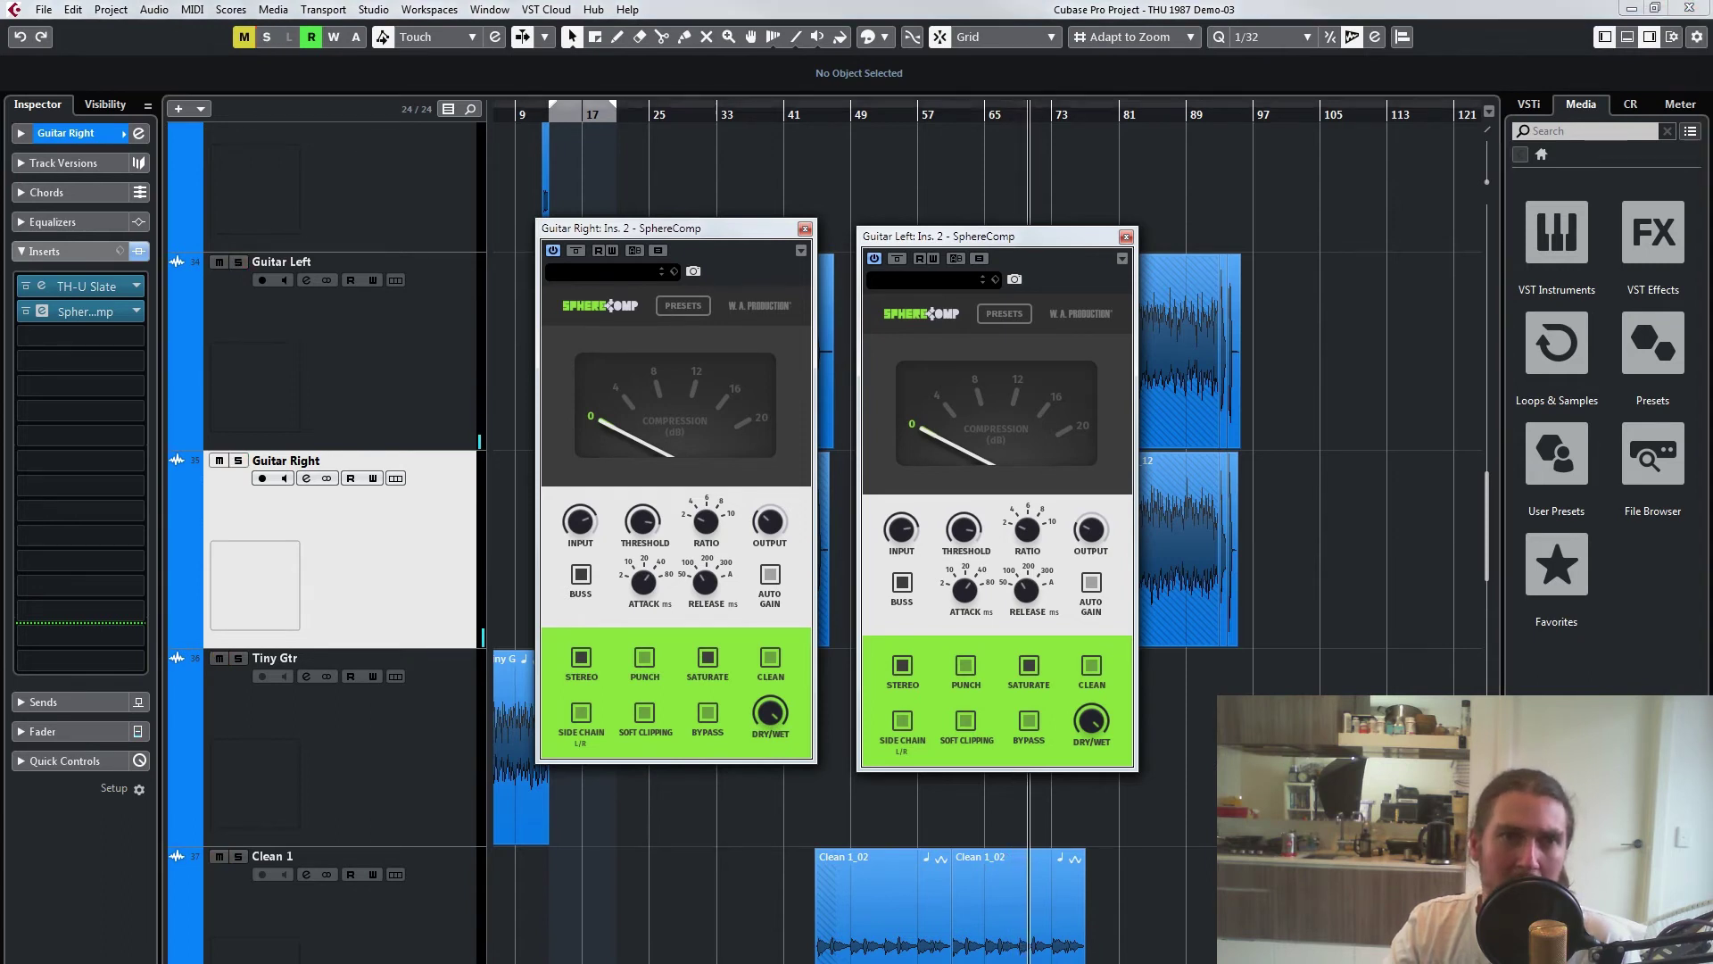
pyautogui.moveTo(981, 236)
pyautogui.mouseDown()
pyautogui.moveTo(920, 218)
pyautogui.moveTo(1265, 223)
pyautogui.moveTo(934, 189)
pyautogui.moveTo(968, 230)
pyautogui.mouseUp()
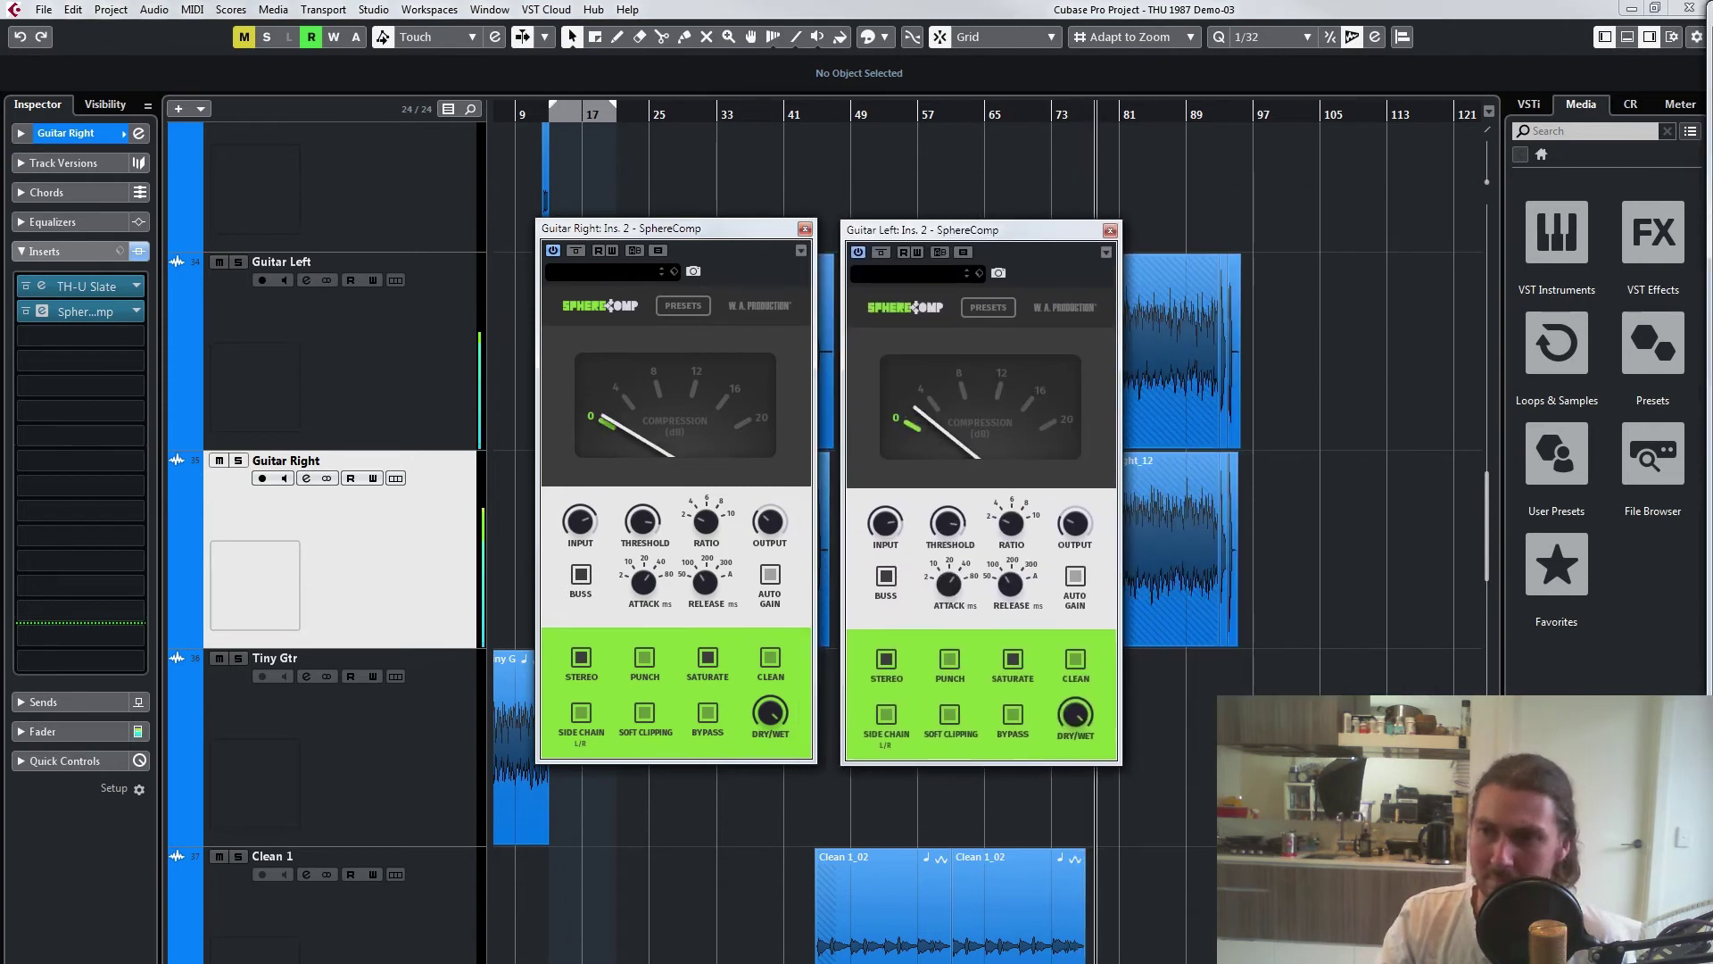
pyautogui.keyDown('shift'); pyautogui.click(357, 352); pyautogui.keyUp('shift')
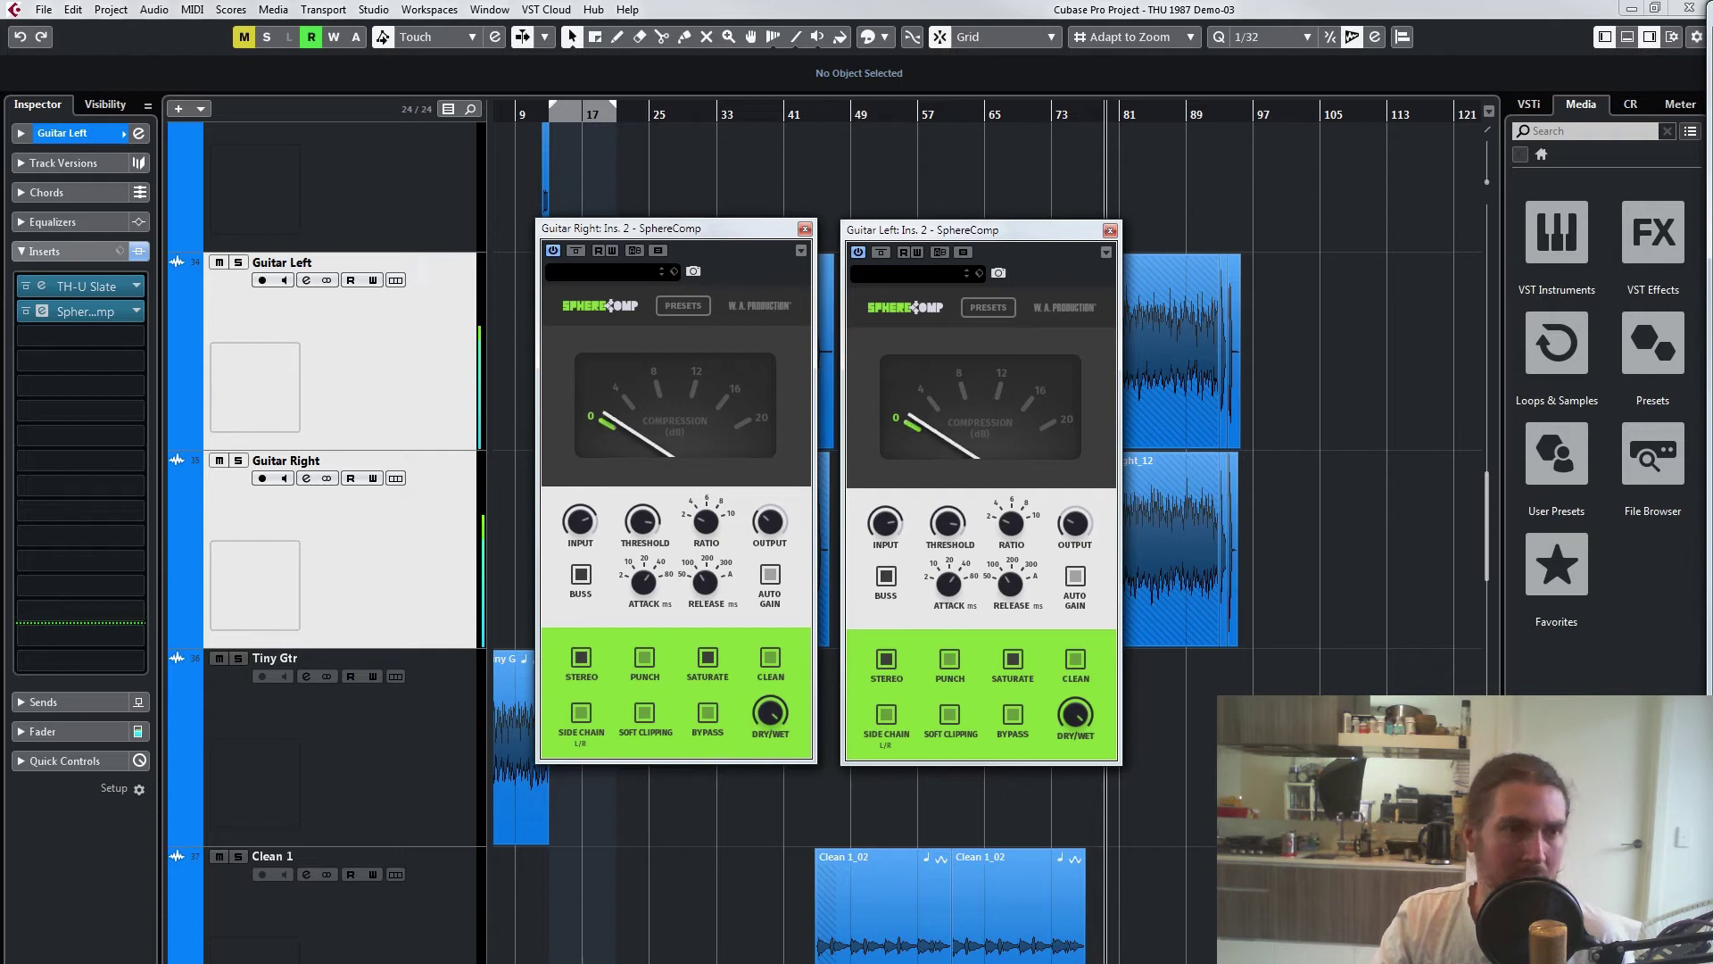
pyautogui.keyDown('alt'); pyautogui.keyDown('shift'); pyautogui.click(575, 251); pyautogui.keyUp('shift'); pyautogui.keyUp('alt')
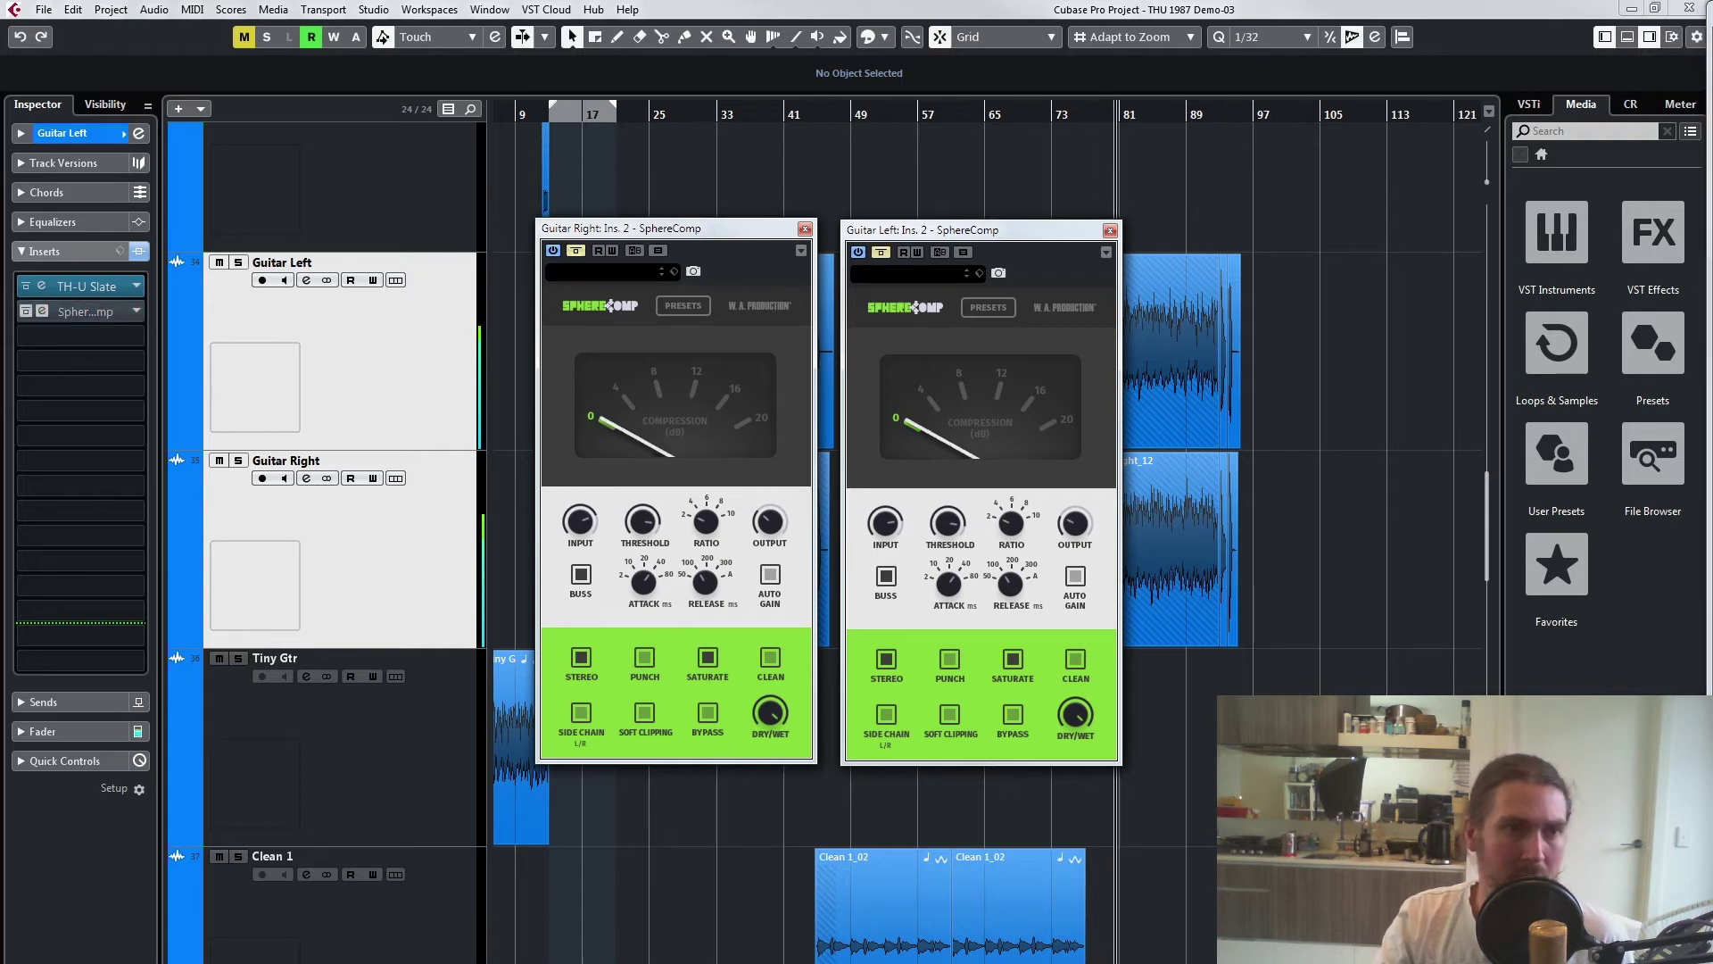
pyautogui.keyDown('alt'); pyautogui.keyDown('shift'); pyautogui.click(576, 250); pyautogui.keyUp('shift'); pyautogui.keyUp('alt')
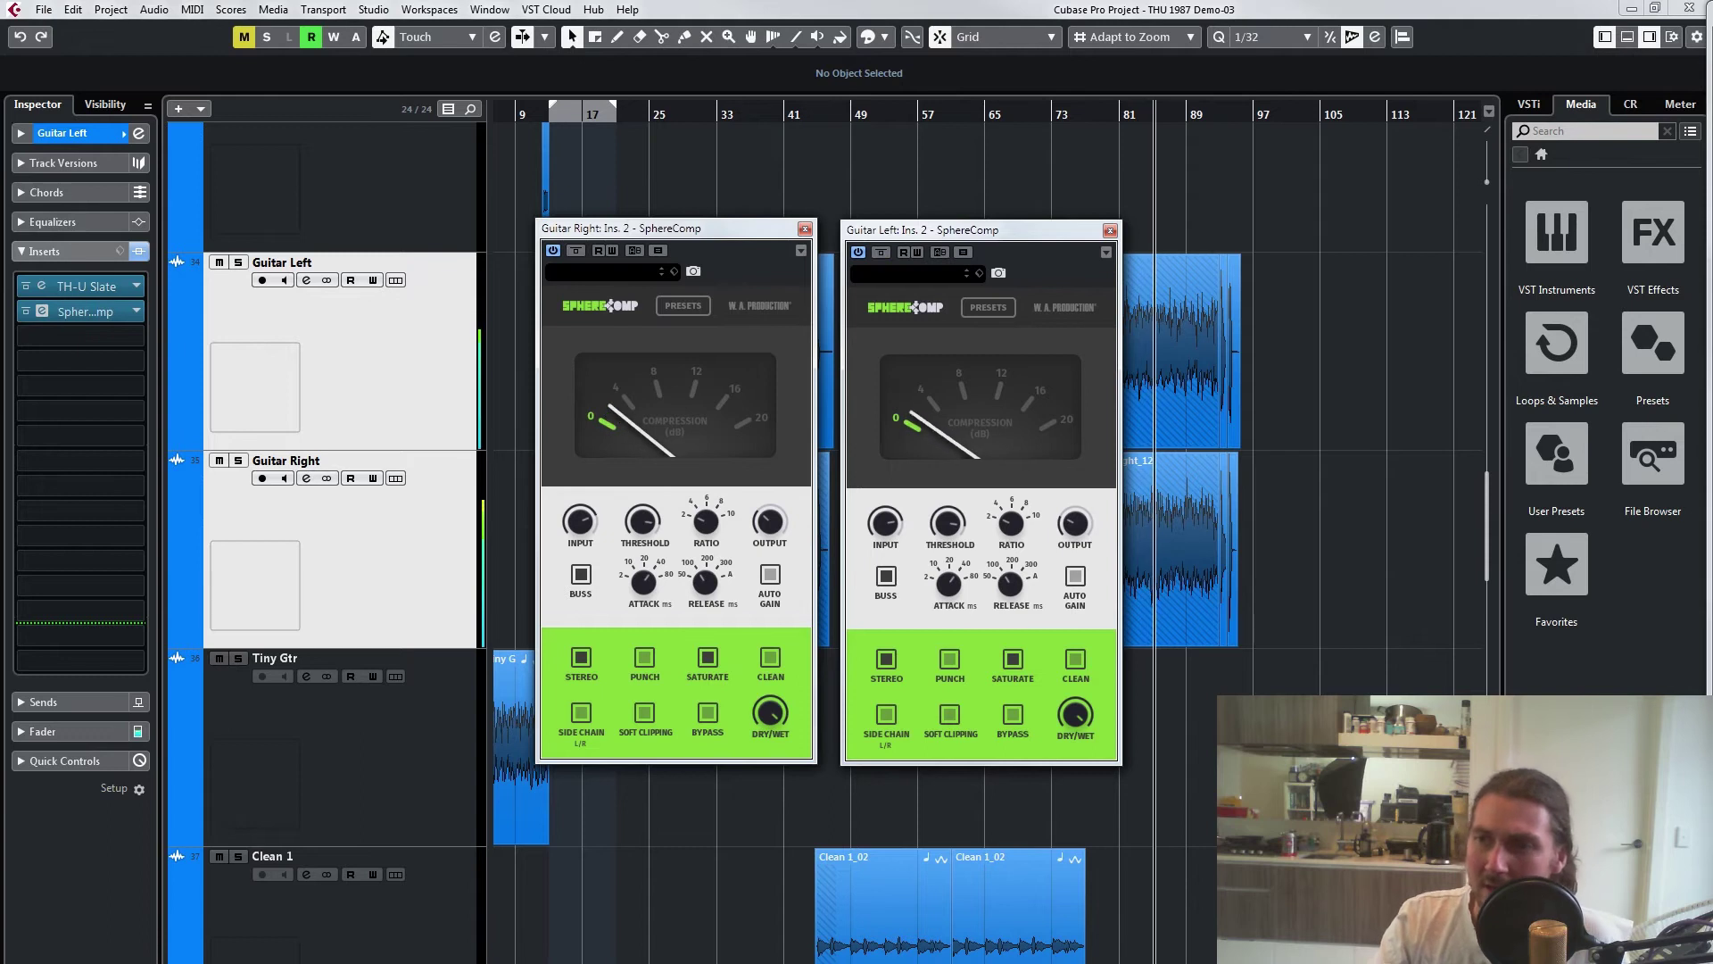
# Step: Extend the track selection from the guitars to the Bass, Snare and Kick tracks, leaving out the Drums track
pyautogui.press('Up')
pyautogui.press('Up')
pyautogui.press('Up')
pyautogui.press('Up')
pyautogui.press('Up')
pyautogui.press('Up')
pyautogui.press('Up')
pyautogui.press('Up')
pyautogui.press('Up')
pyautogui.press('Up')
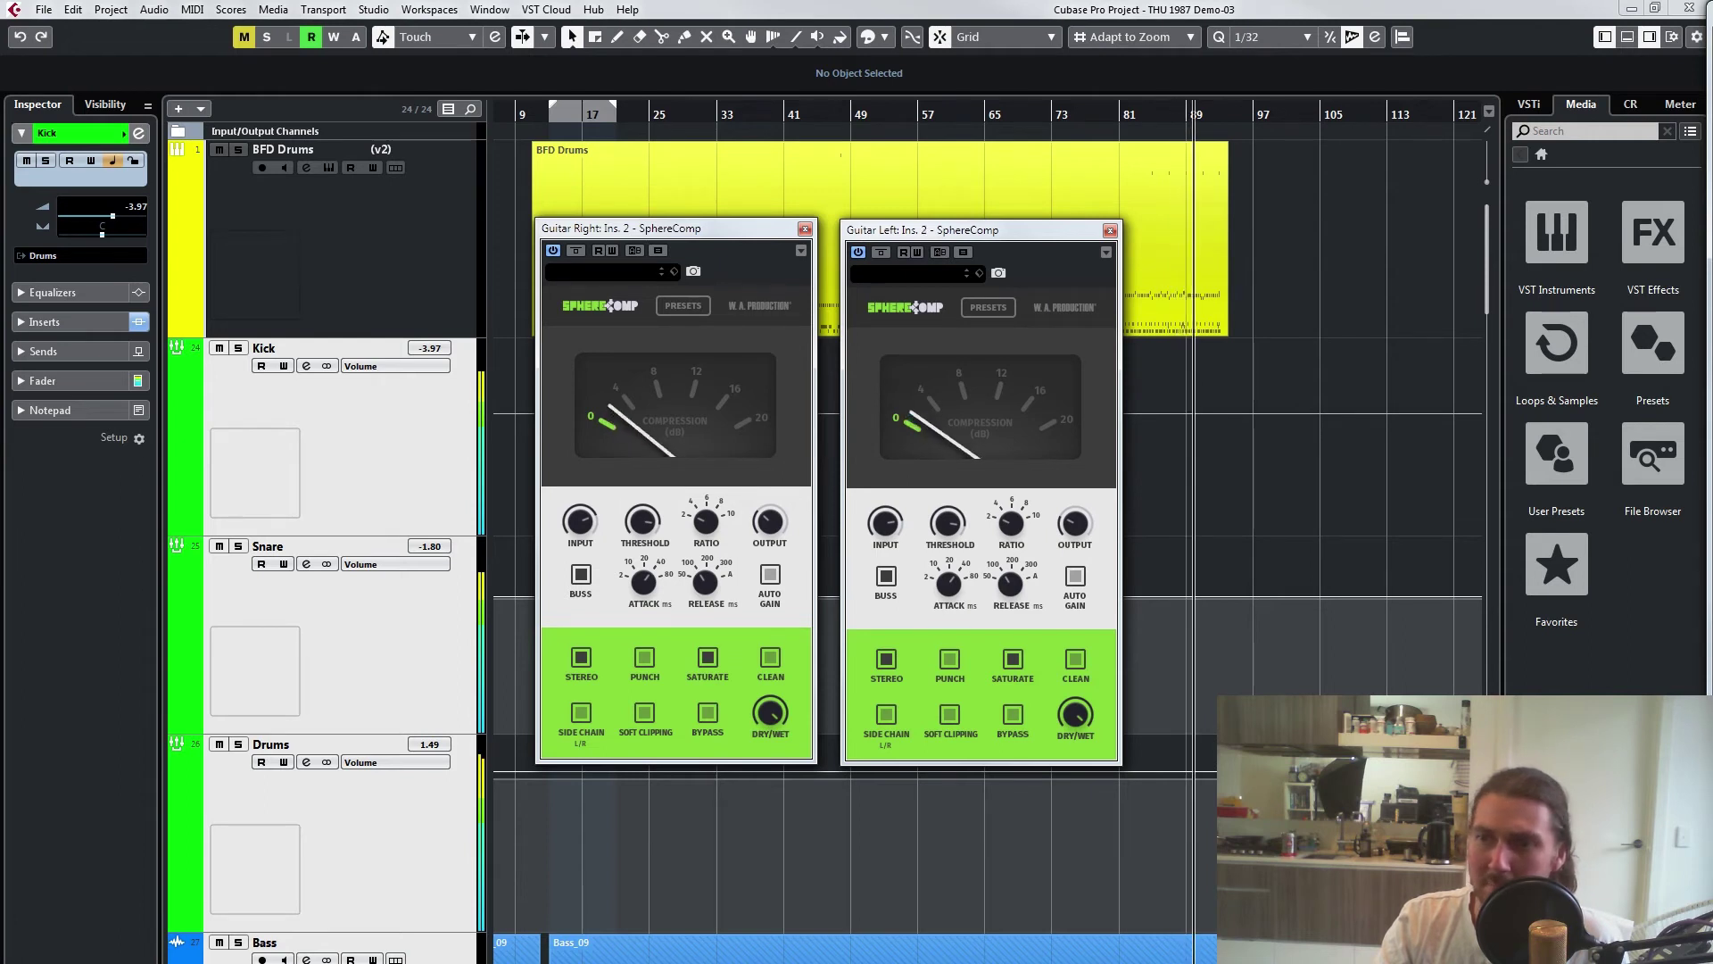
pyautogui.click(300, 463)
pyautogui.keyDown('shift'); pyautogui.click(298, 264); pyautogui.keyUp('shift')
pyautogui.click(271, 461)
pyautogui.hotkey('shift', 'Up')
pyautogui.hotkey('shift', 'Up')
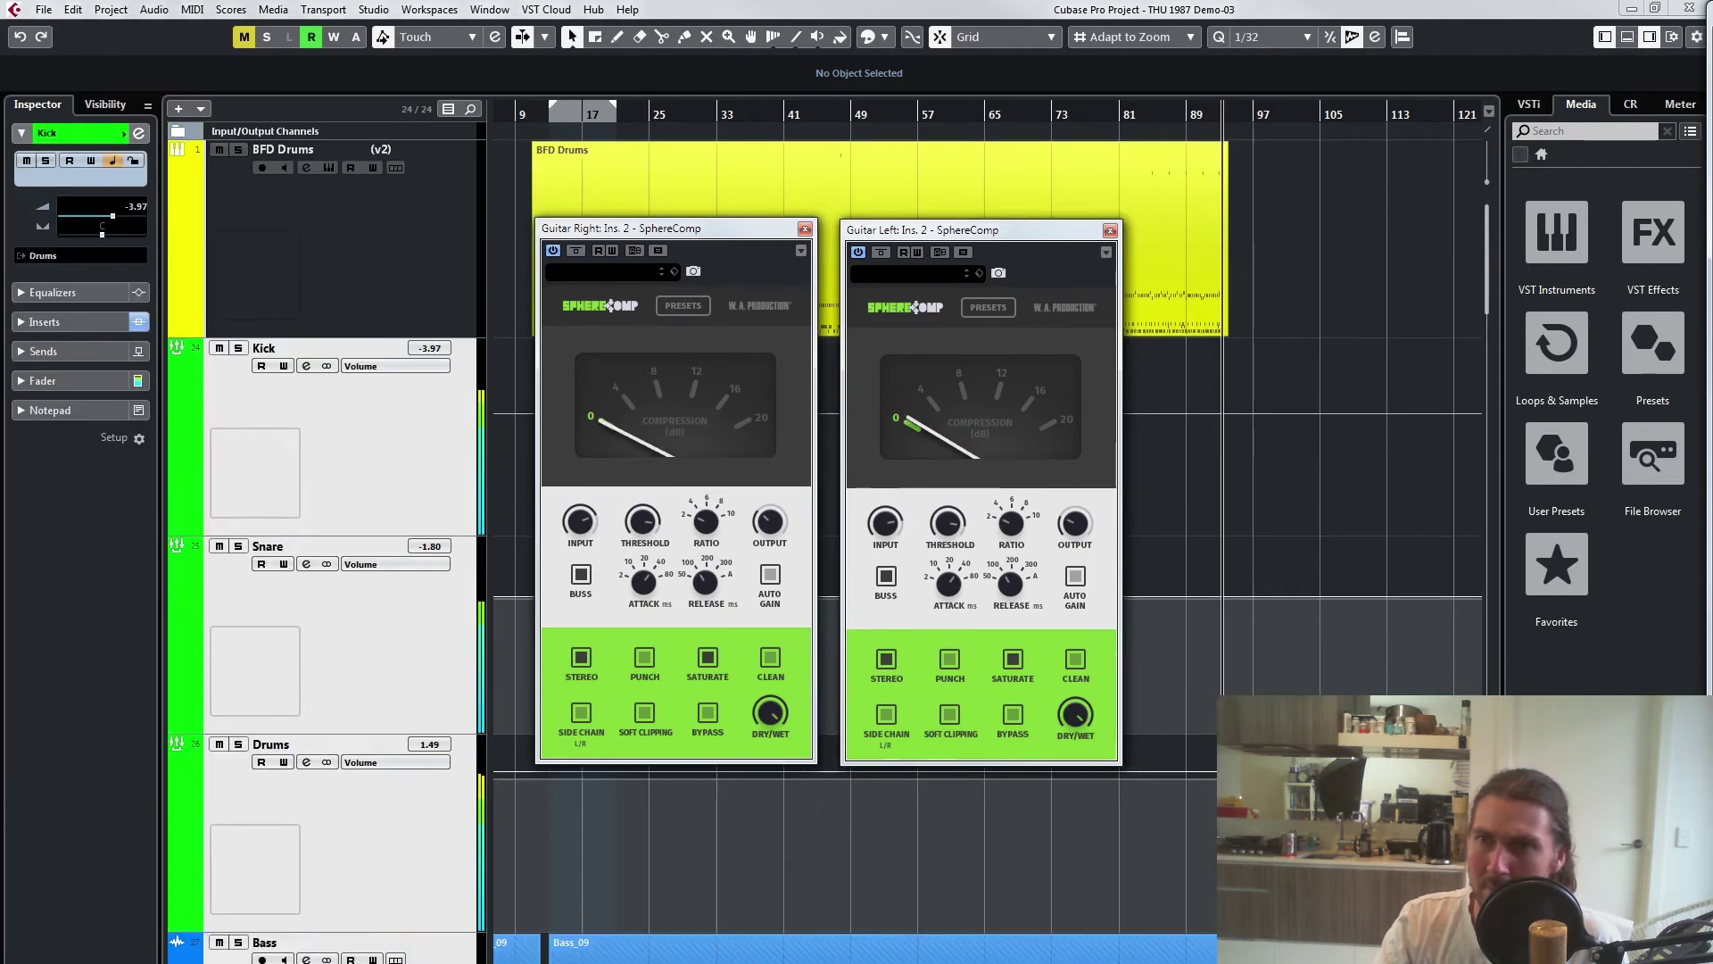
pyautogui.keyDown('ctrl'); pyautogui.click(303, 746); pyautogui.keyUp('ctrl')
# Step: Play the full mix from an earlier bar and stop playback
pyautogui.click(1067, 117)
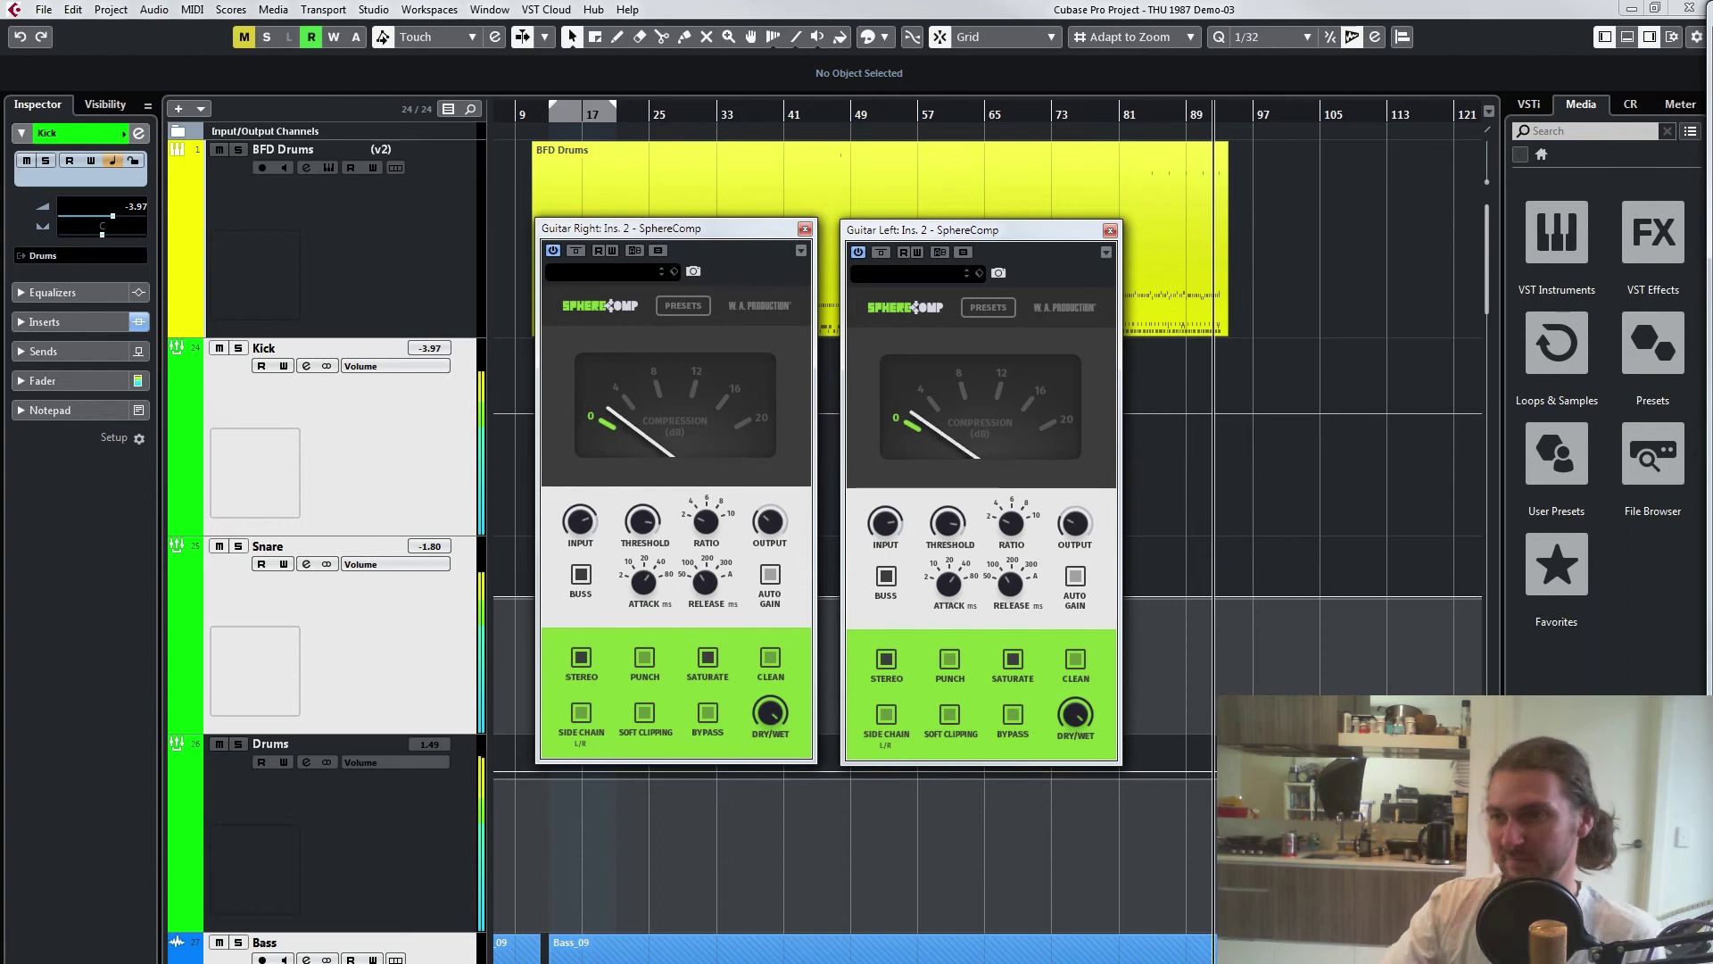
pyautogui.press('space')
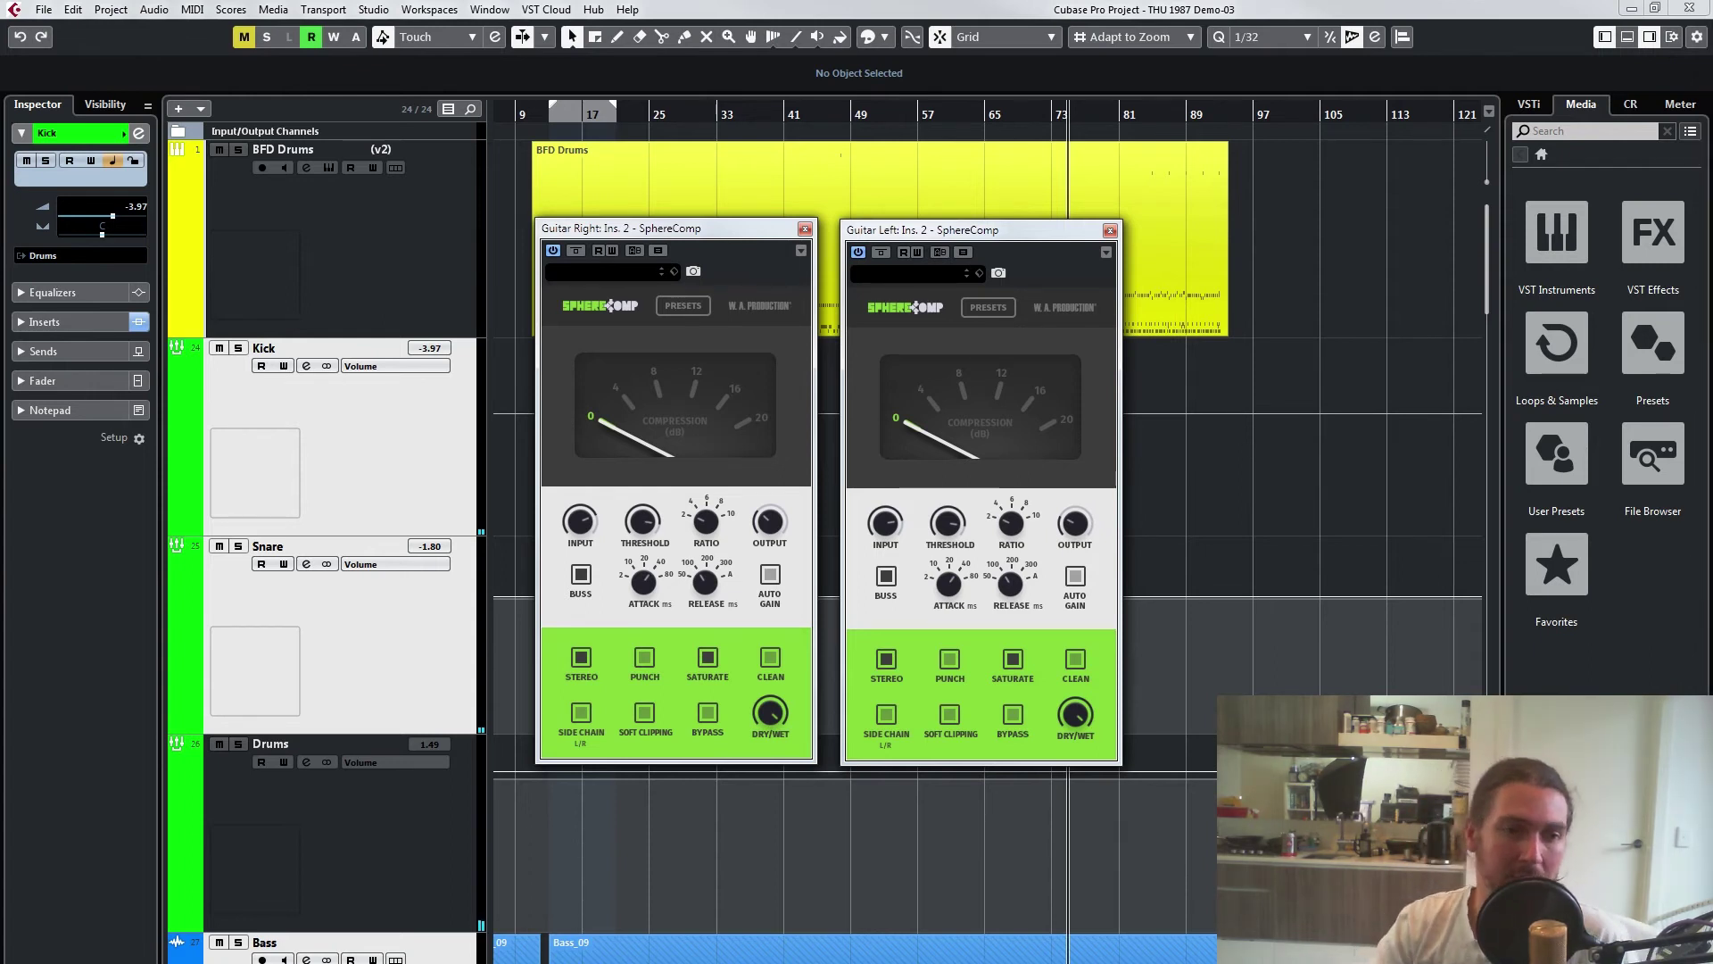
# Step: Select the Snare track, move the Stereo Out SphereComp window aside and close the Guitar Right and Guitar Left compressor windows
pyautogui.click(1176, 236)
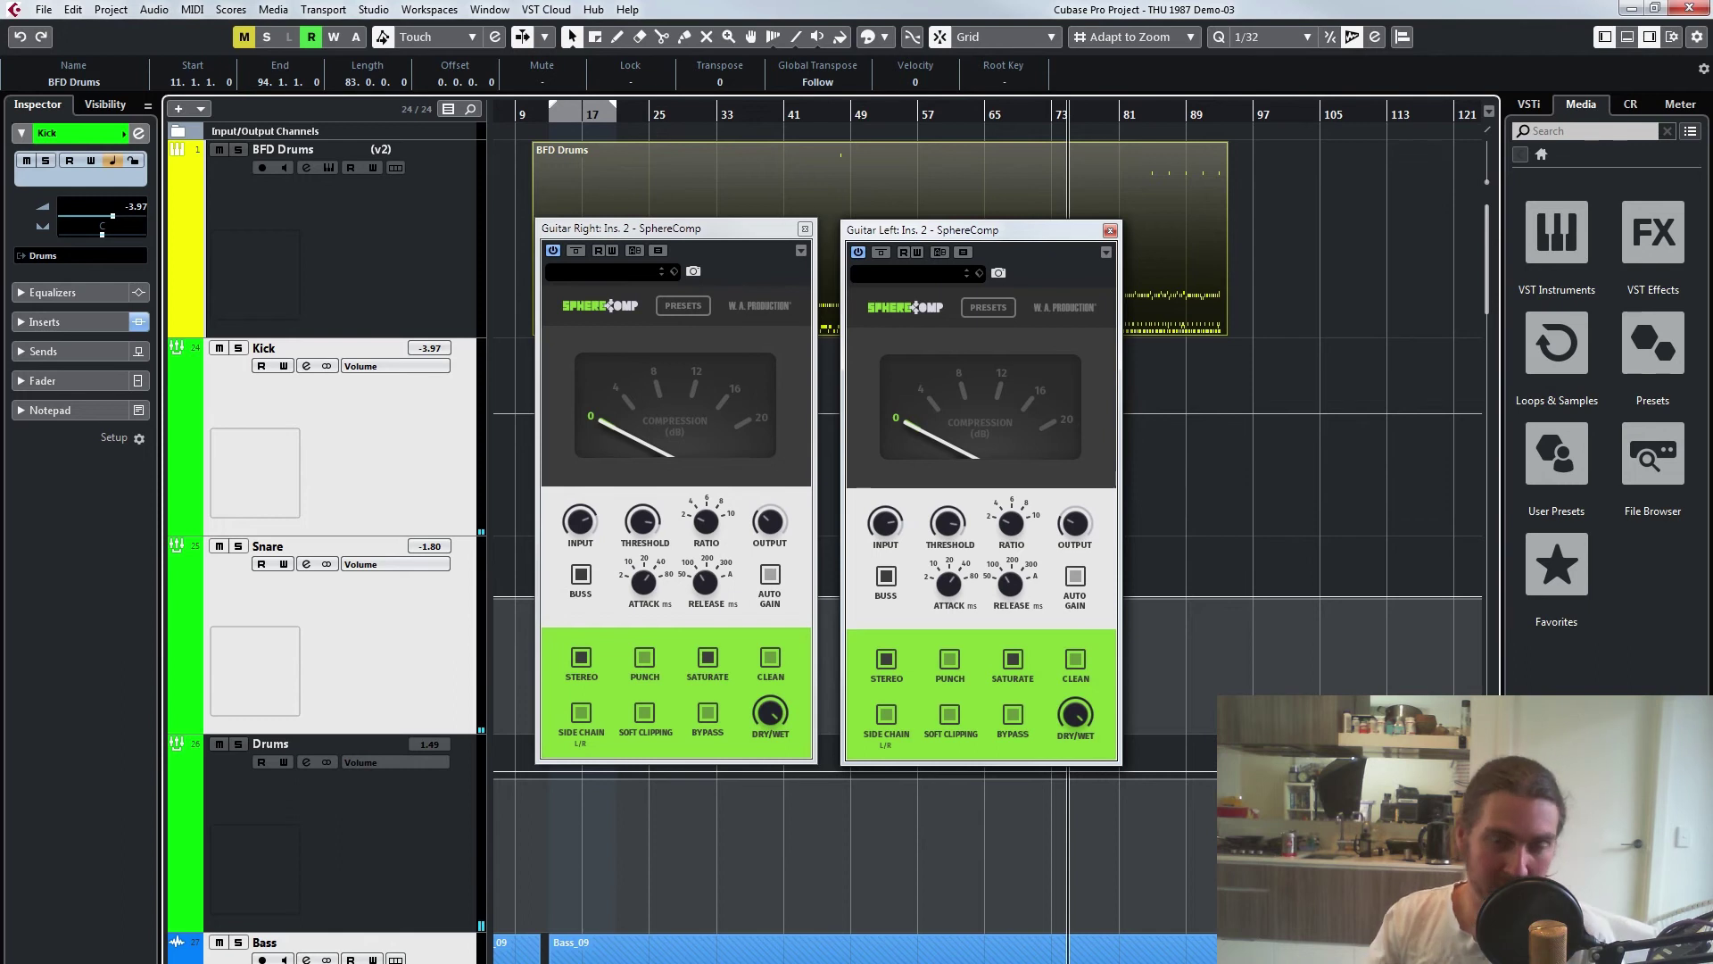
pyautogui.click(375, 624)
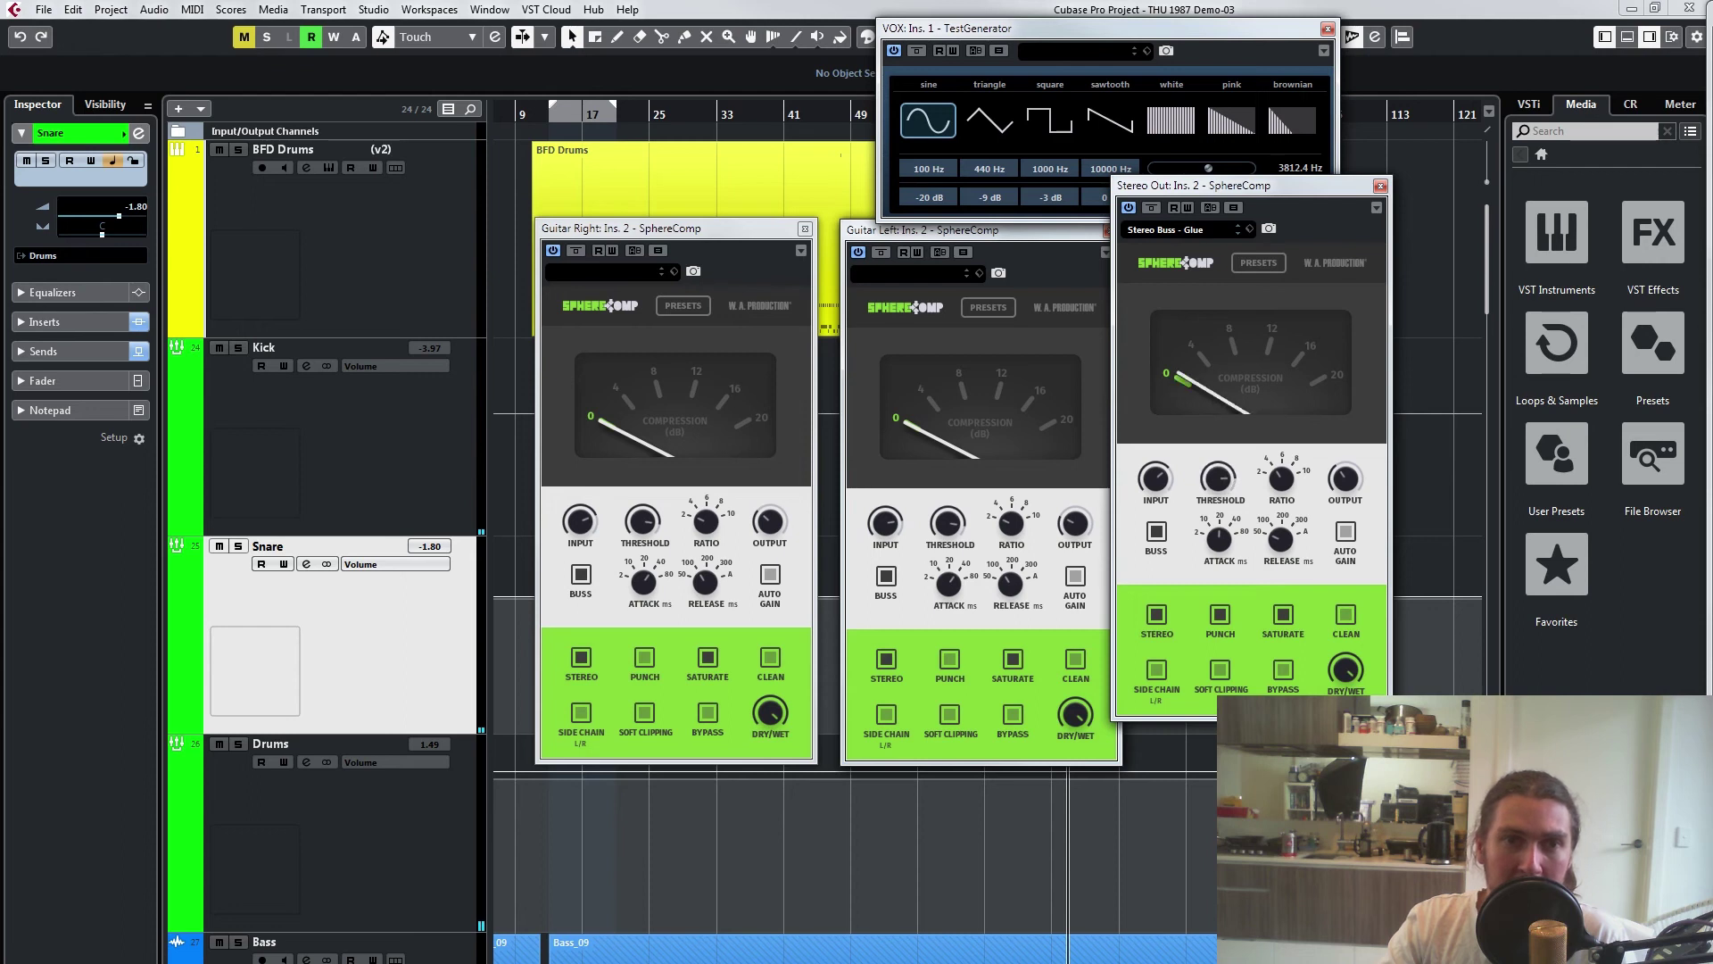
pyautogui.moveTo(1285, 185); pyautogui.dragTo(1157, 165)
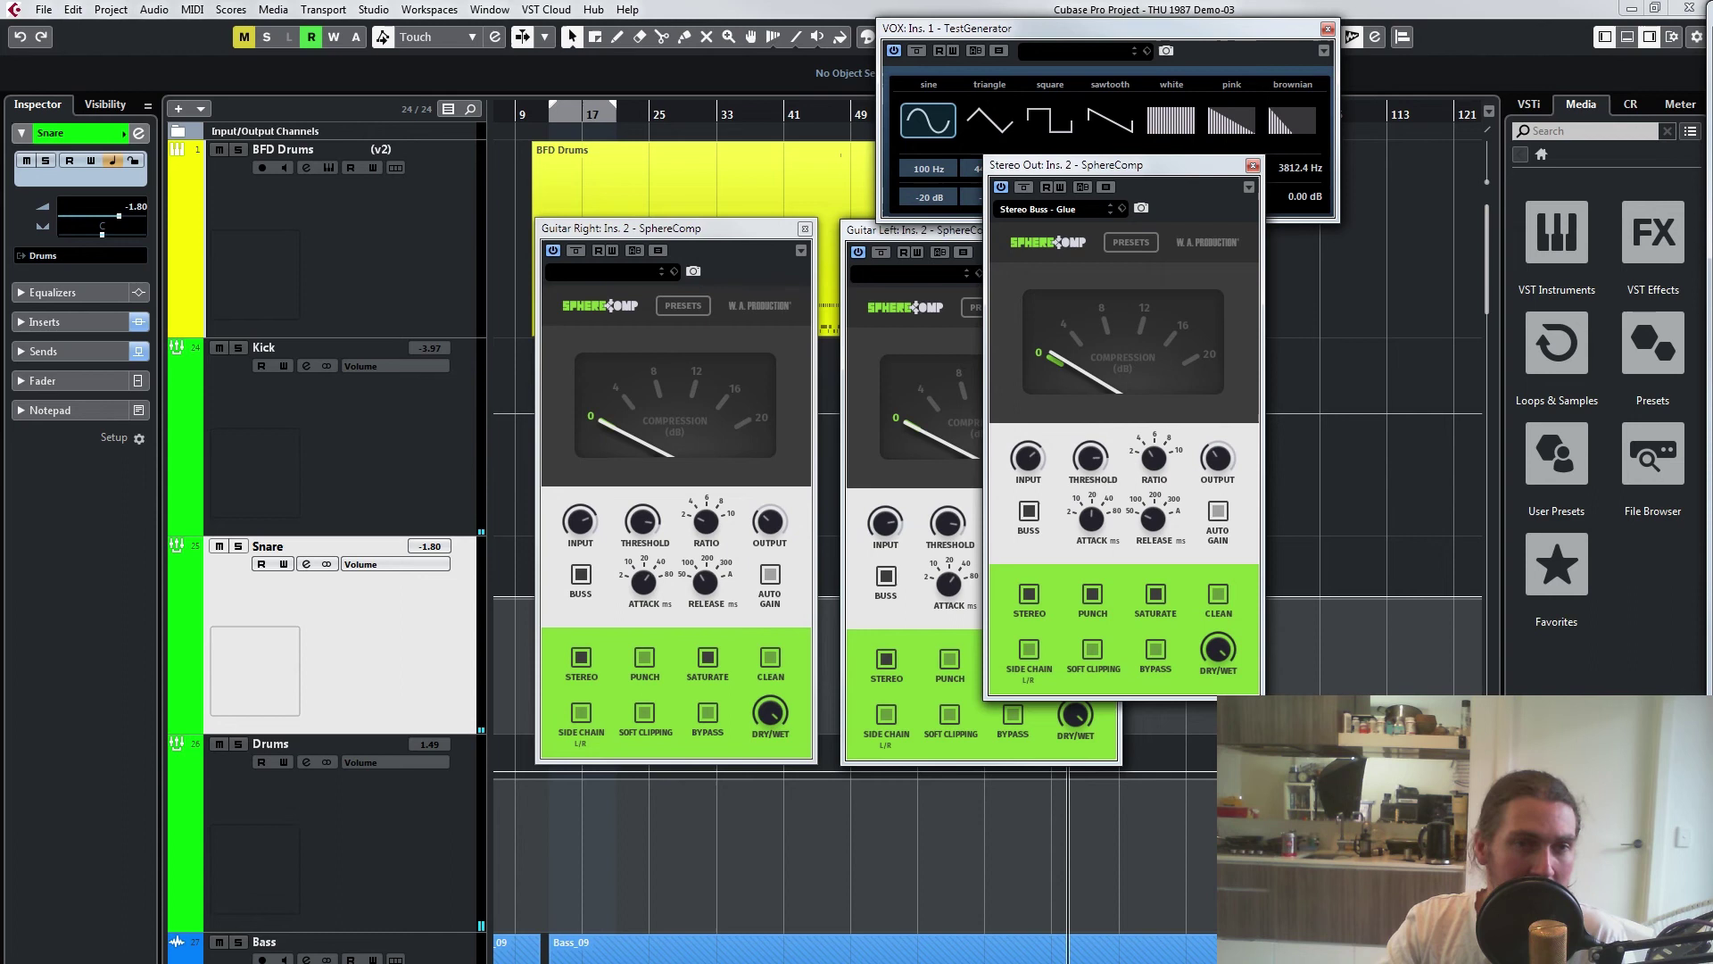
pyautogui.click(804, 228)
pyautogui.moveTo(892, 230); pyautogui.dragTo(678, 211)
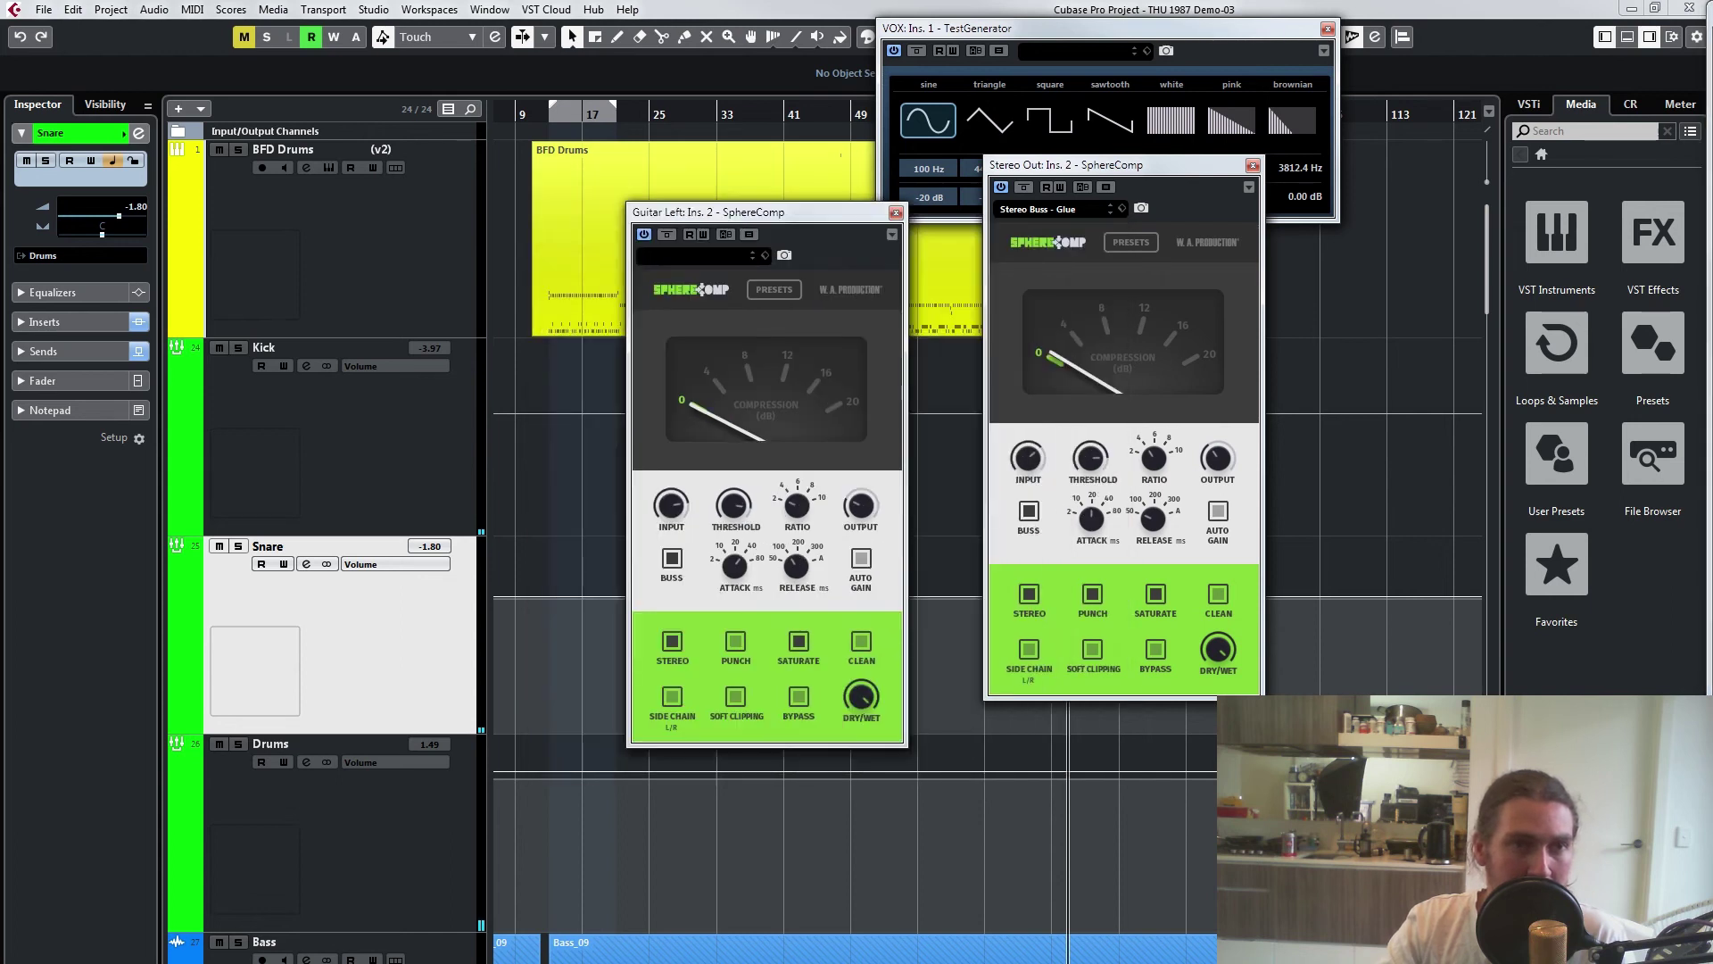
pyautogui.click(896, 212)
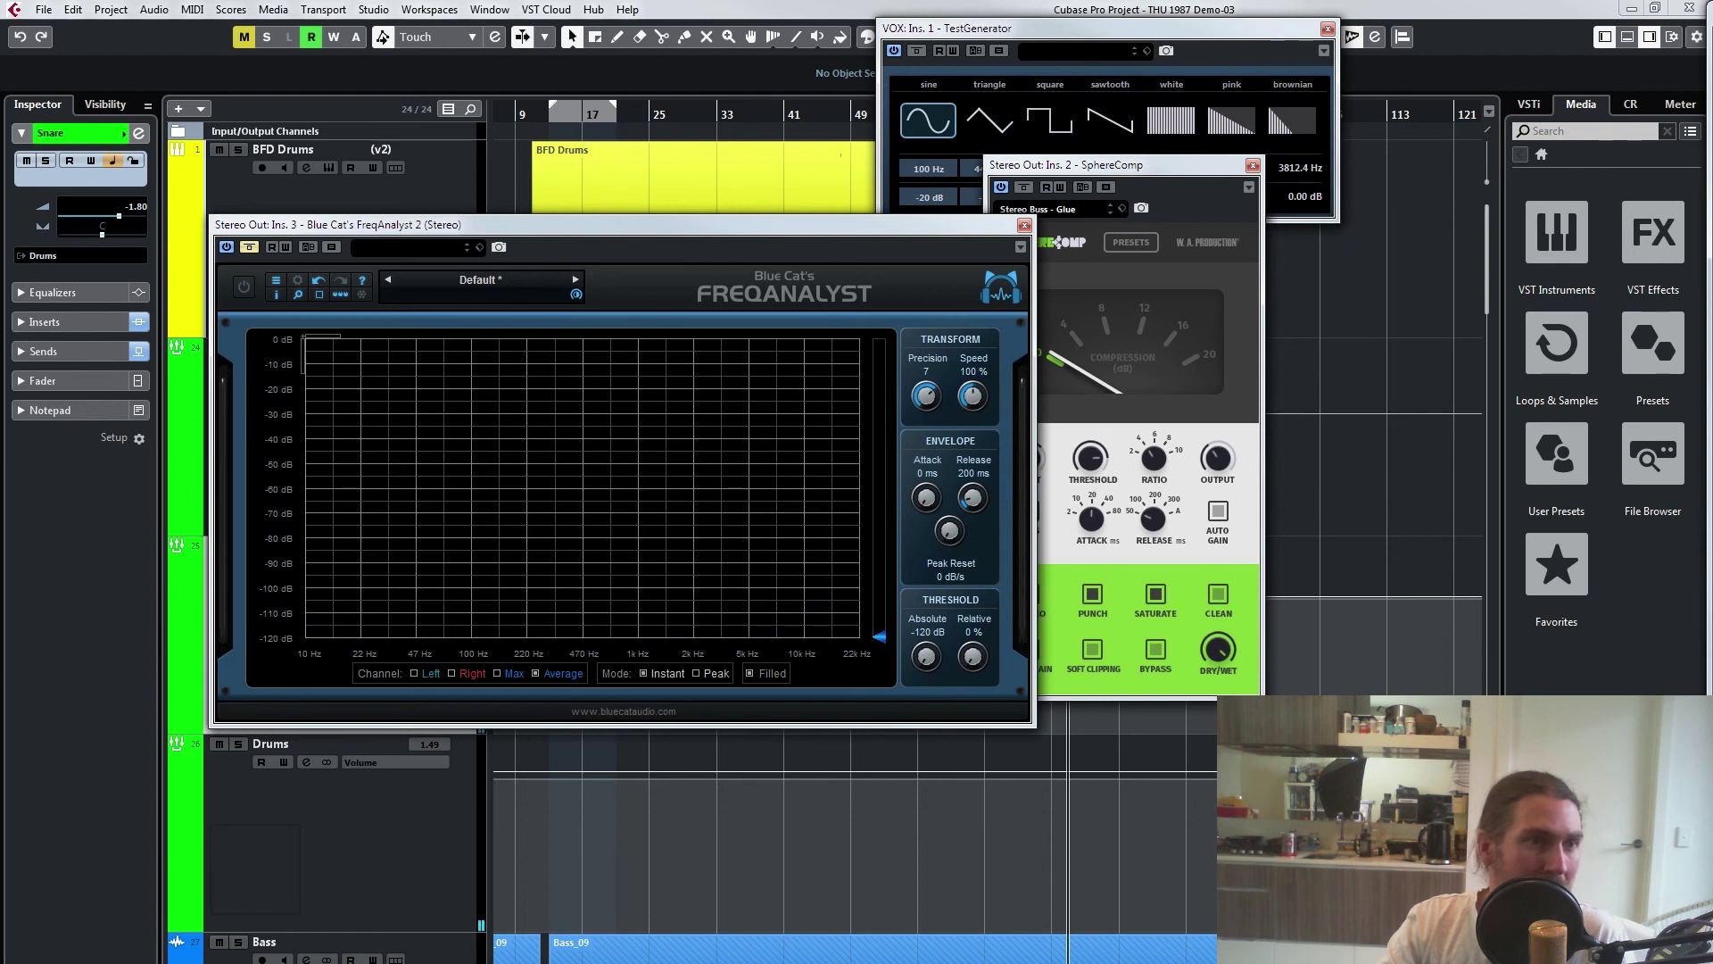
# Step: Activate FreqAnalyst and bypass SphereComp on the stereo out, with the Snare track muted and the TestGenerator settings uncovered
pyautogui.click(249, 247)
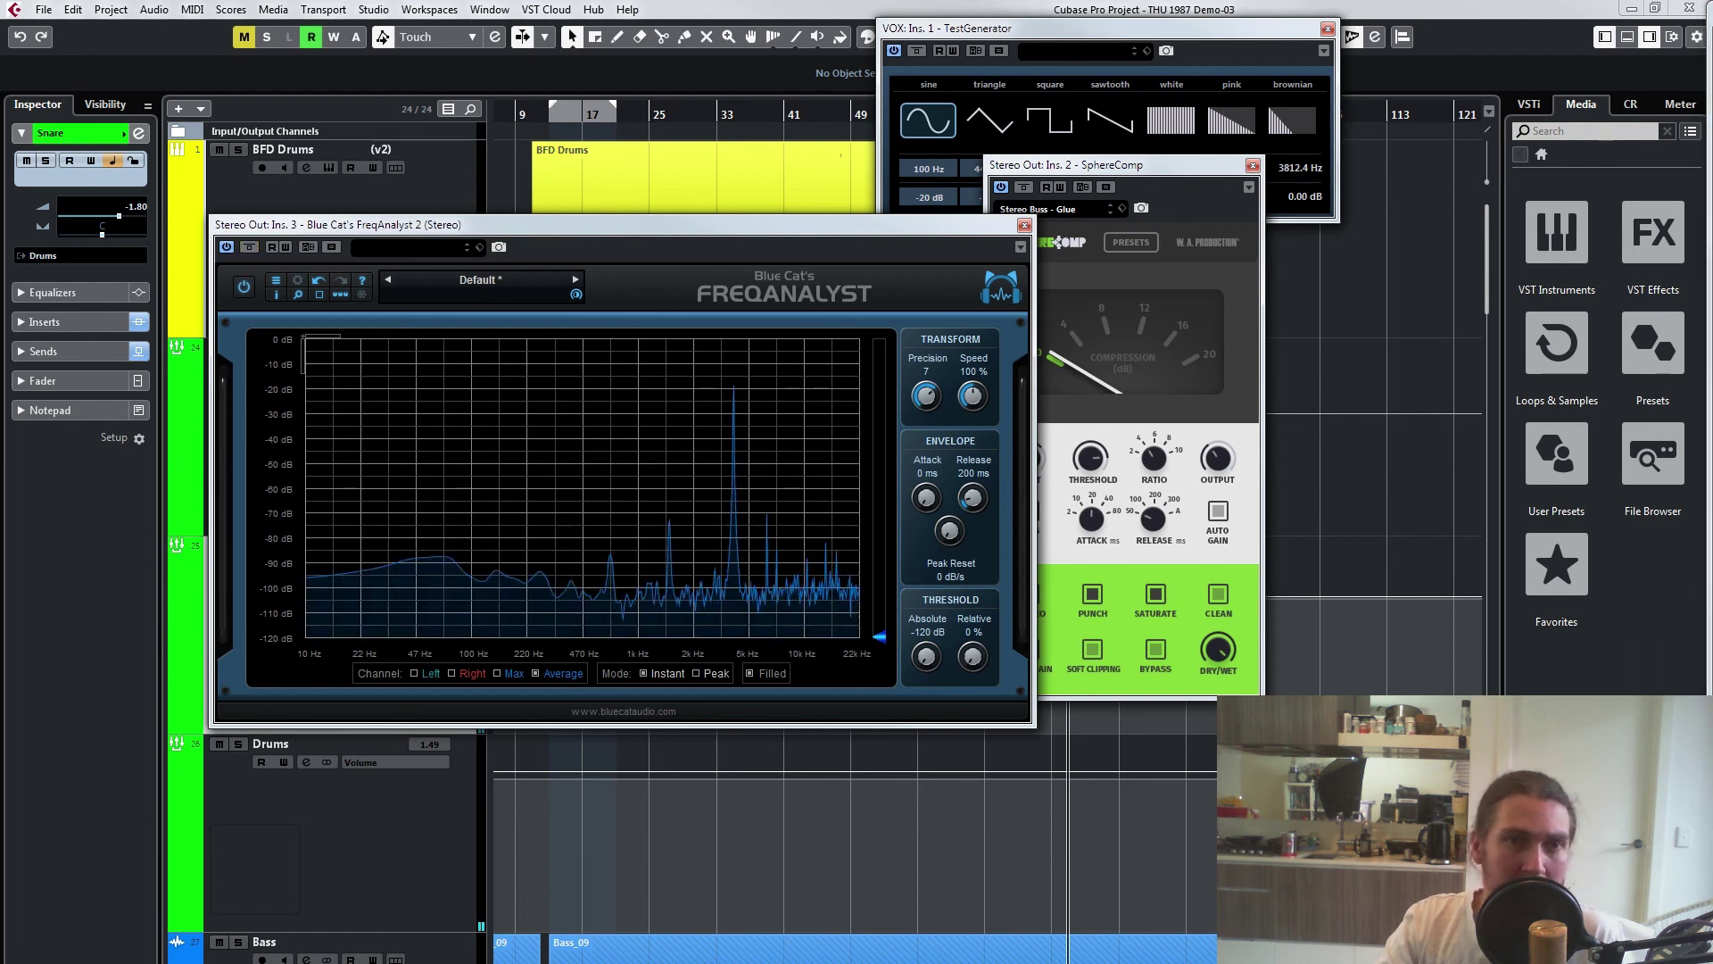
pyautogui.click(1023, 187)
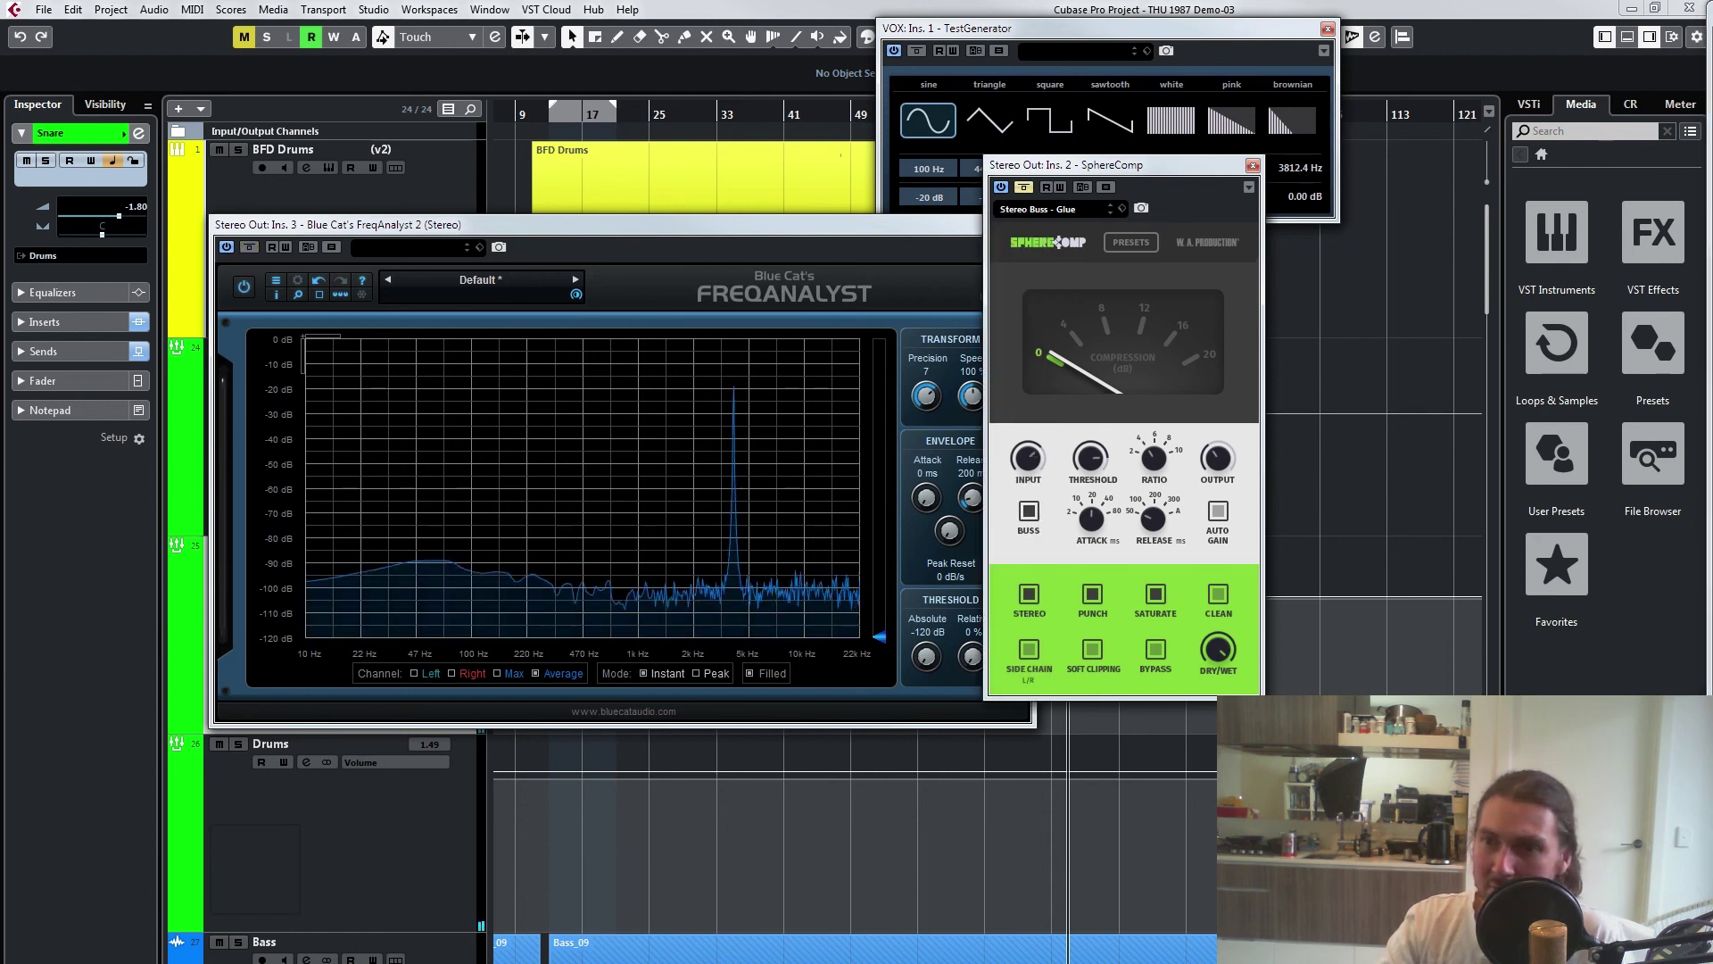
pyautogui.press('m')
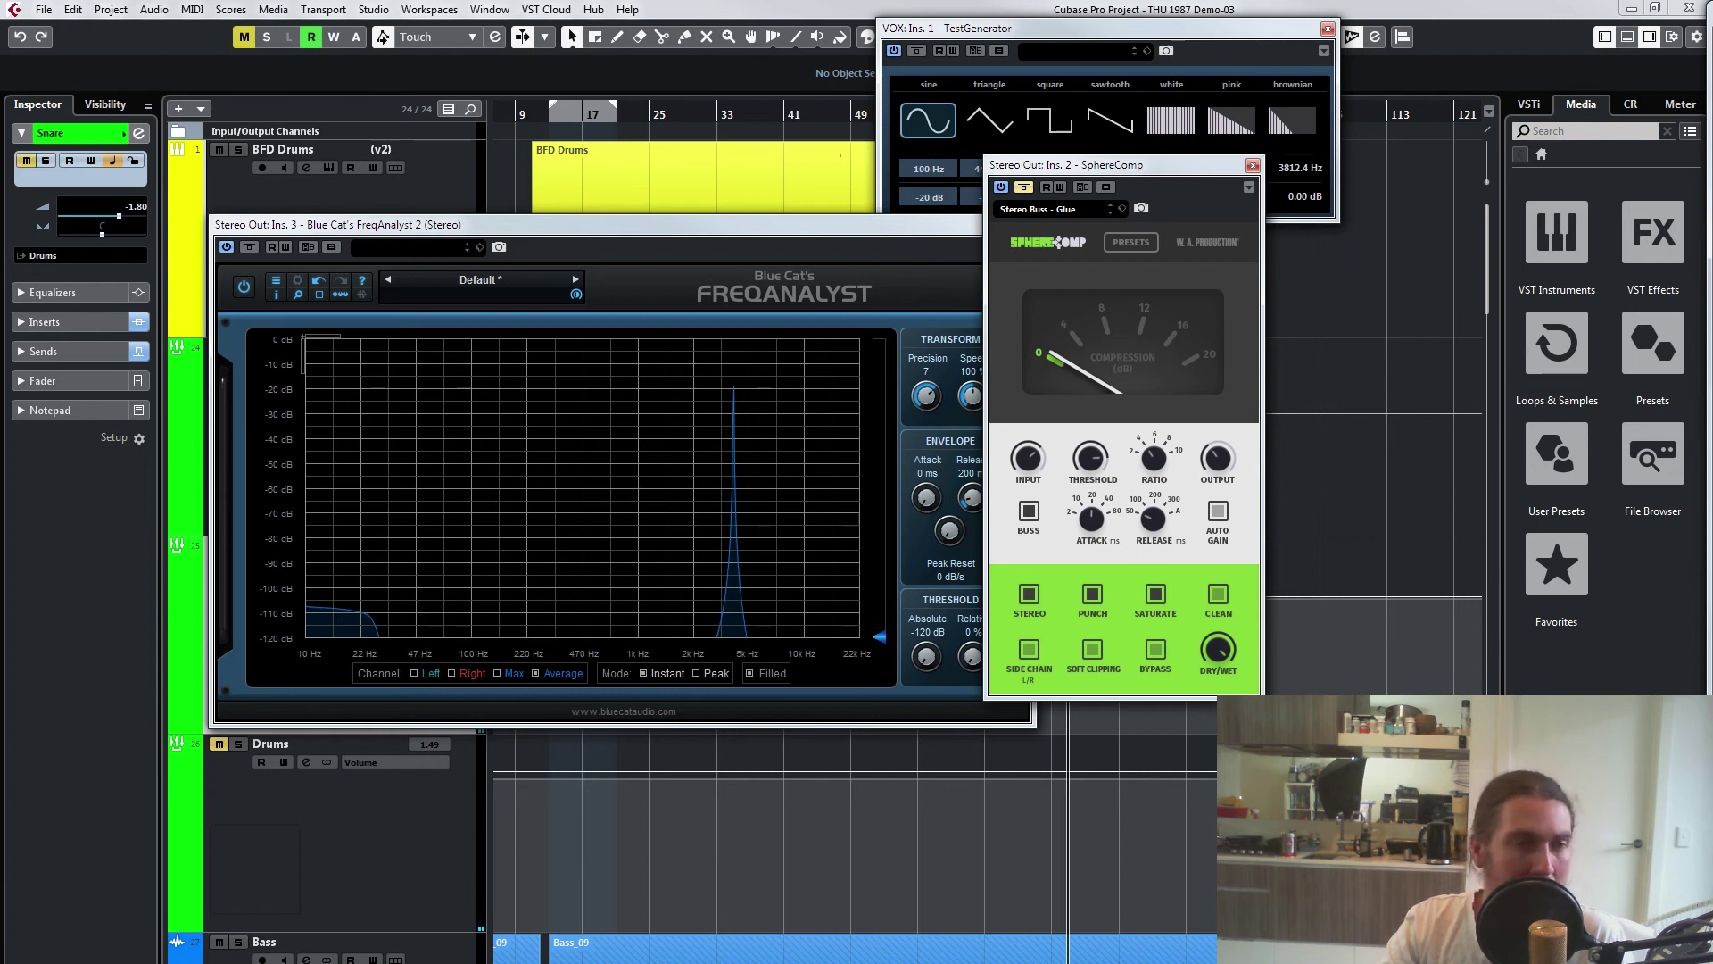
pyautogui.moveTo(1160, 165); pyautogui.dragTo(1208, 253)
pyautogui.click(1297, 168)
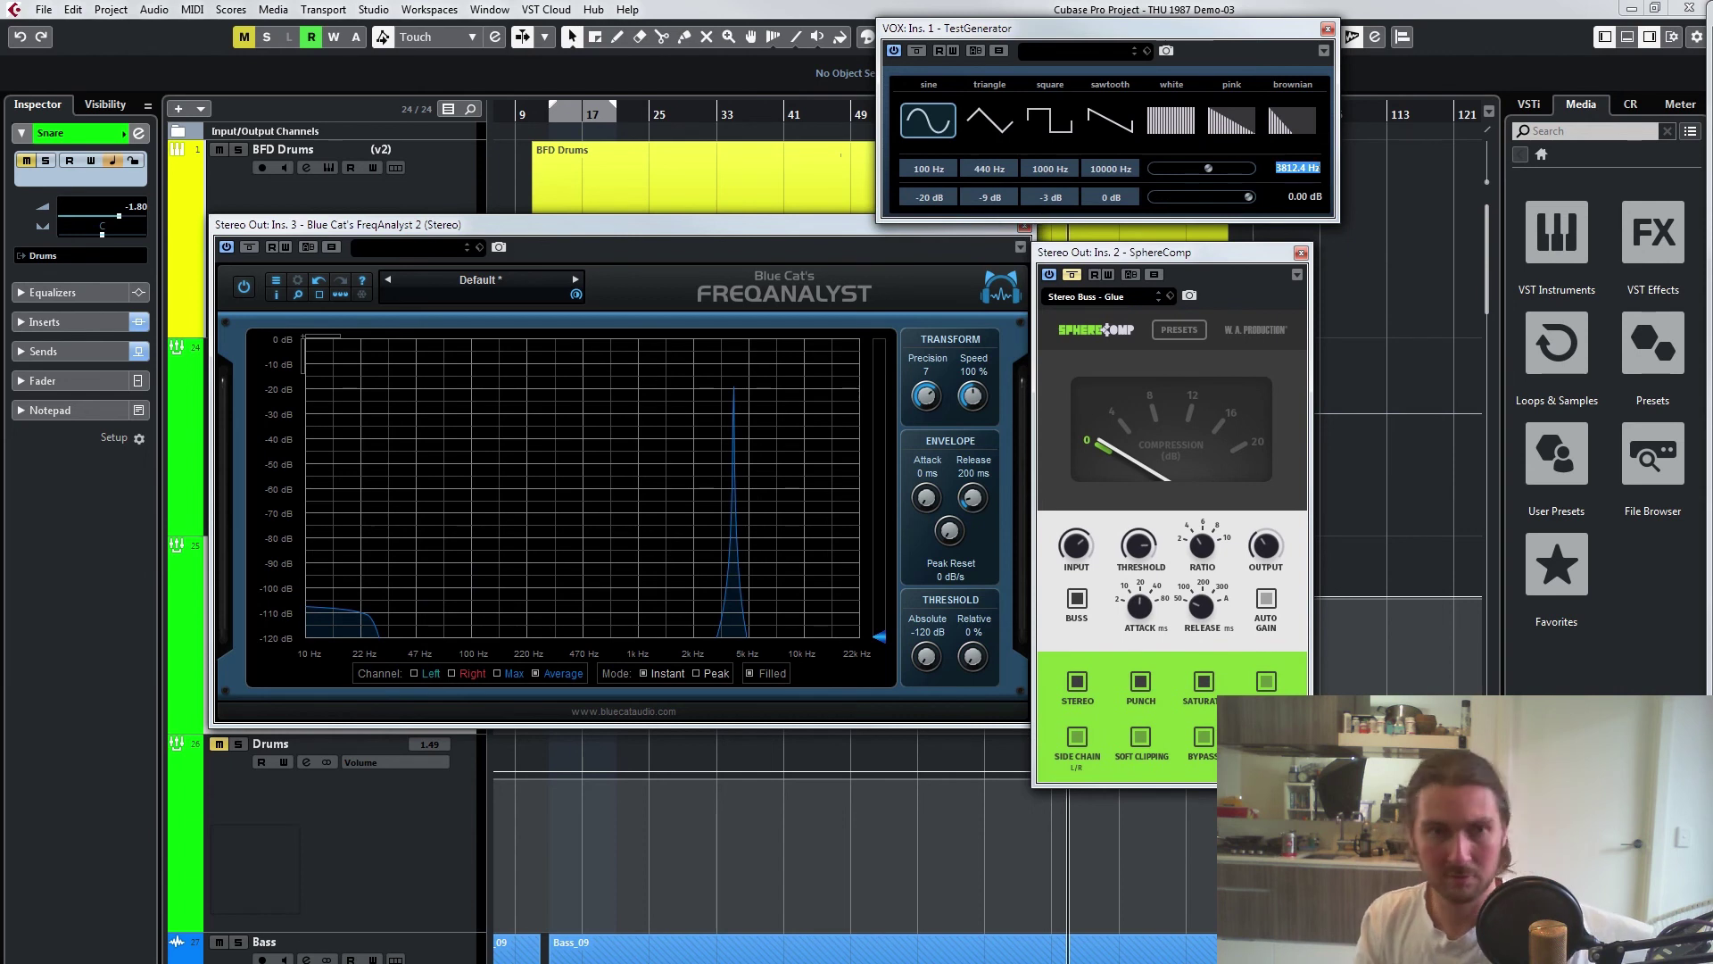
pyautogui.write('2')
pyautogui.press('Return')
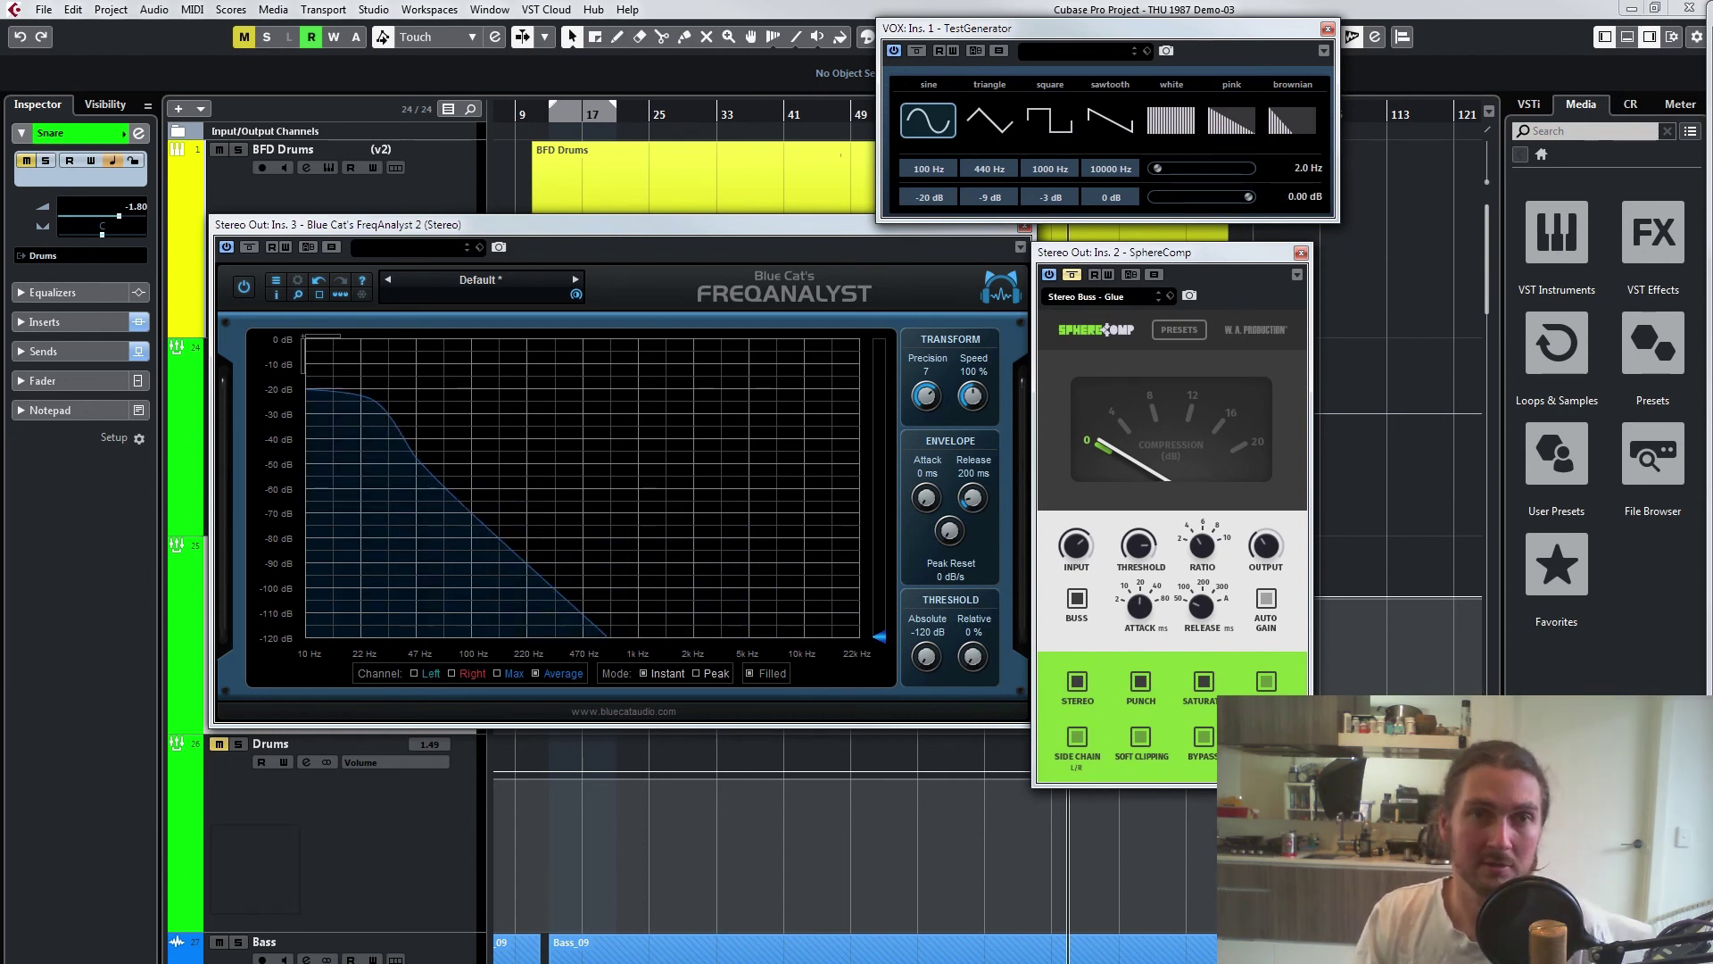
# Step: Set the frequency of the VOX track's TestGenerator sine wave to 2000 Hz
pyautogui.click(1308, 168)
pyautogui.write('2000')
pyautogui.press('Return')
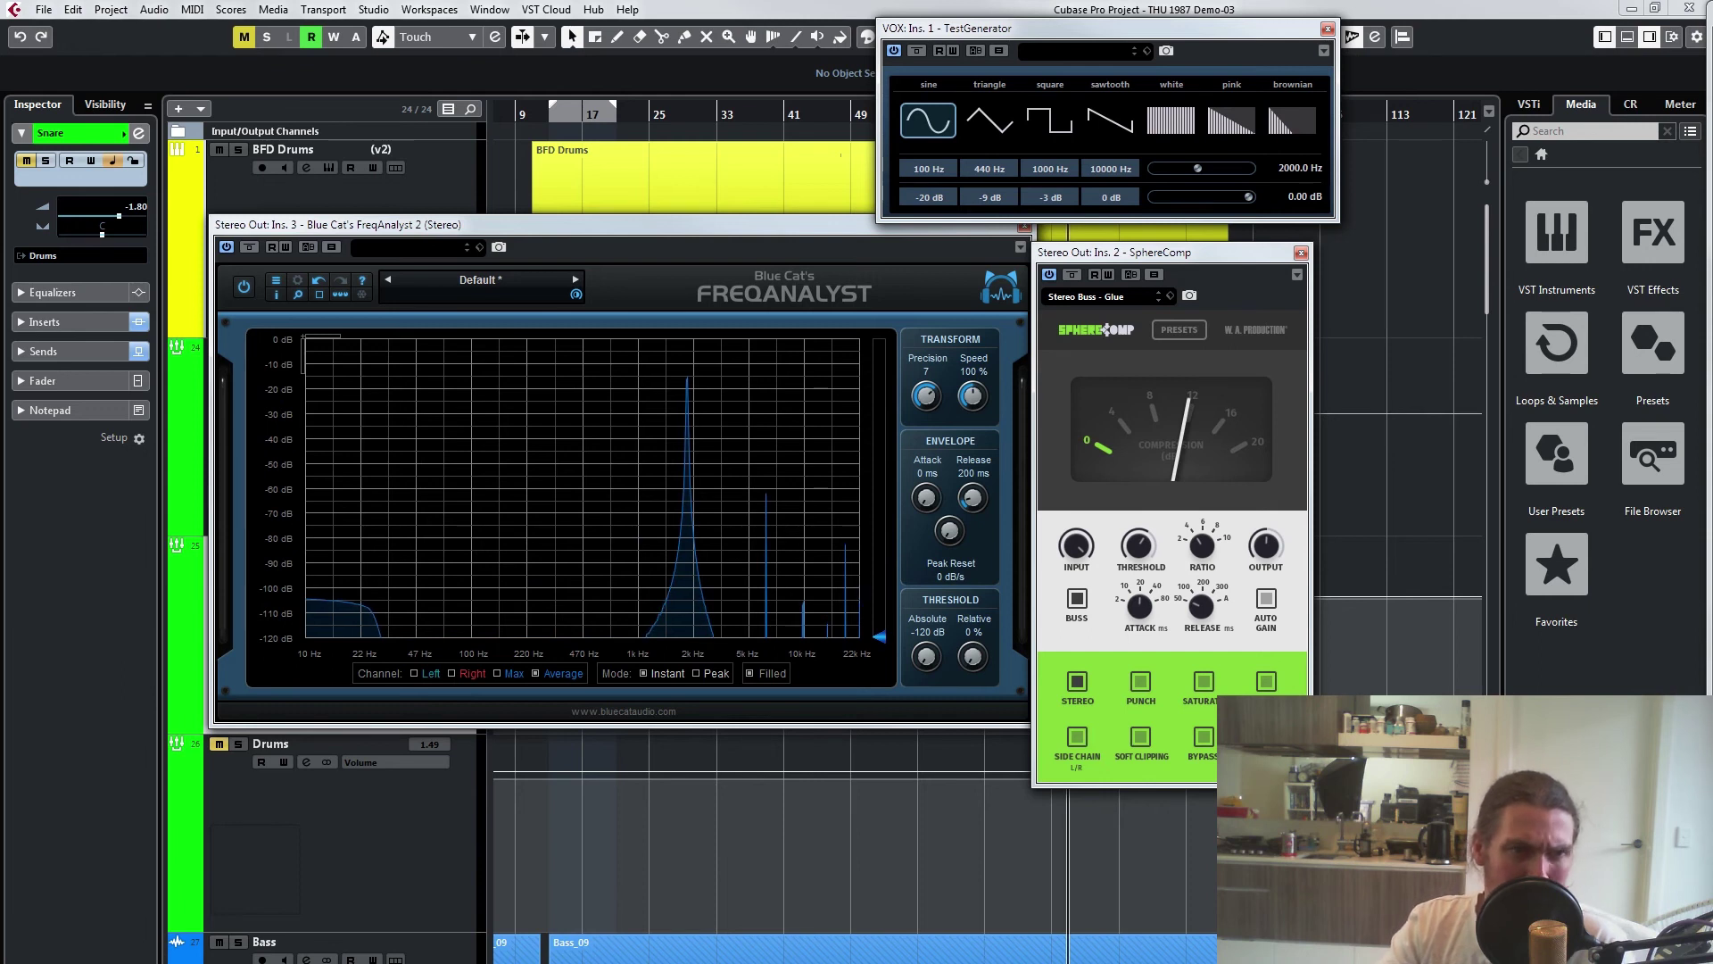
# Step: Raise the threshold of the Stereo Out SphereComp and turn on Soft Clipping
pyautogui.moveTo(1137, 545); pyautogui.dragTo(1138, 499)
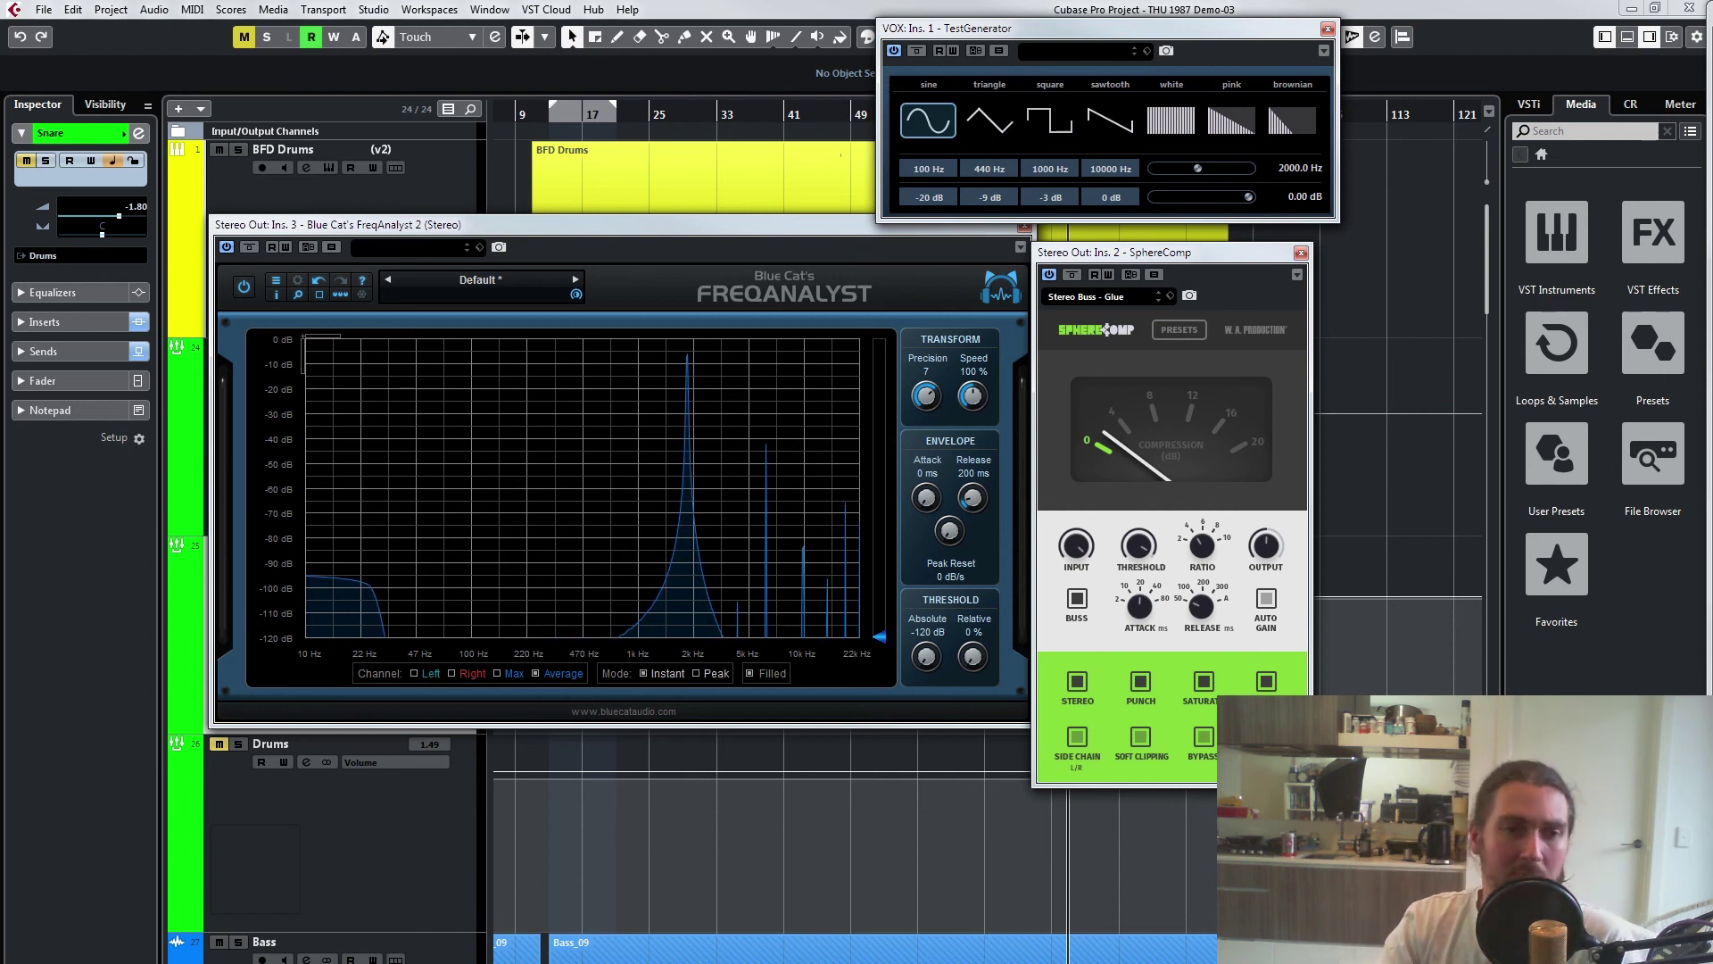
pyautogui.click(1140, 736)
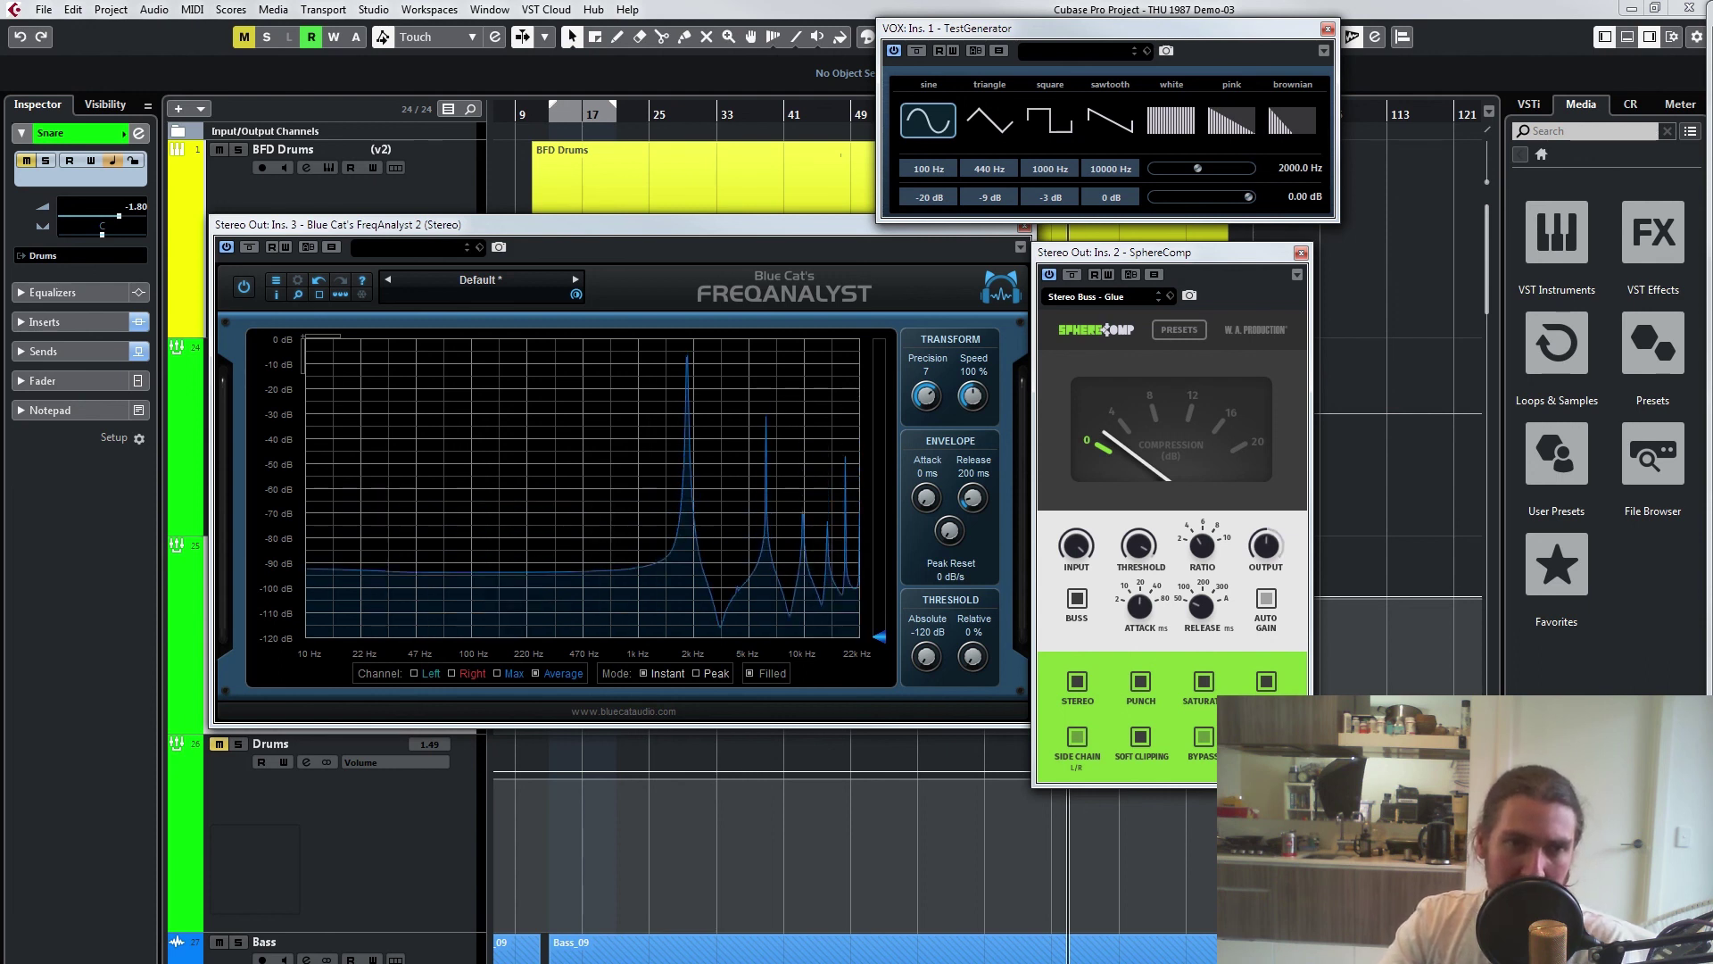
# Step: Compare the test tone's spectrum with the Stereo Out SphereComp's Buss mode on and off, leaving Buss off
pyautogui.click(1077, 599)
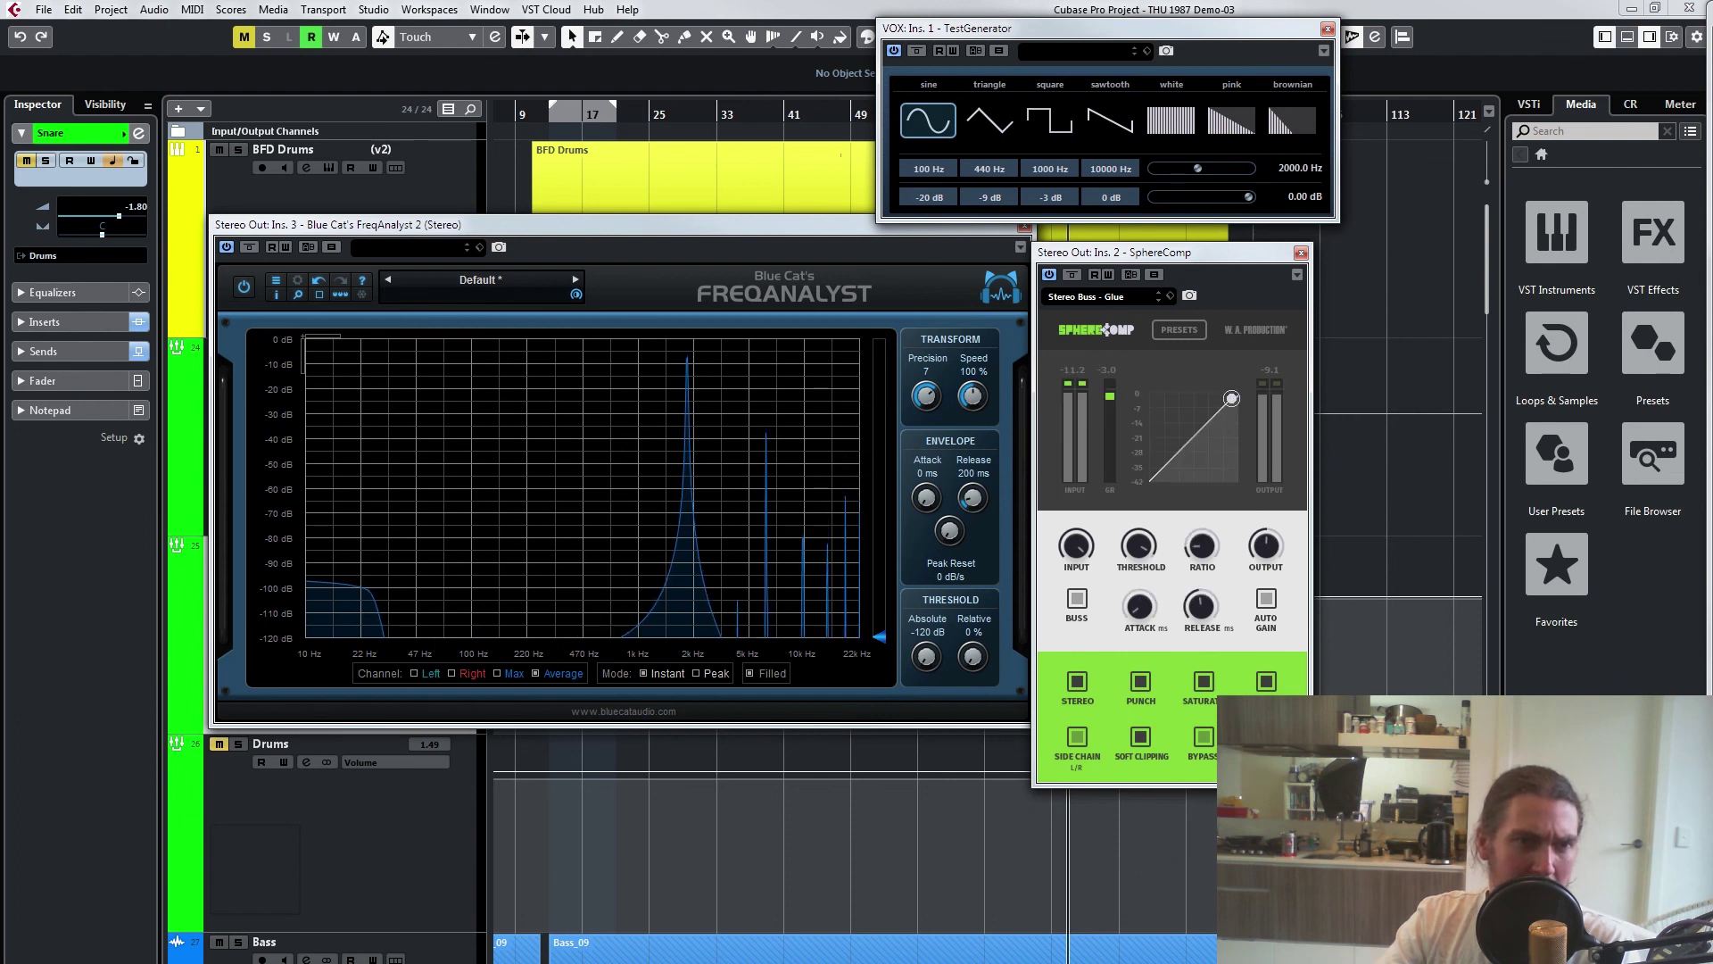
pyautogui.click(1077, 598)
pyautogui.click(1077, 599)
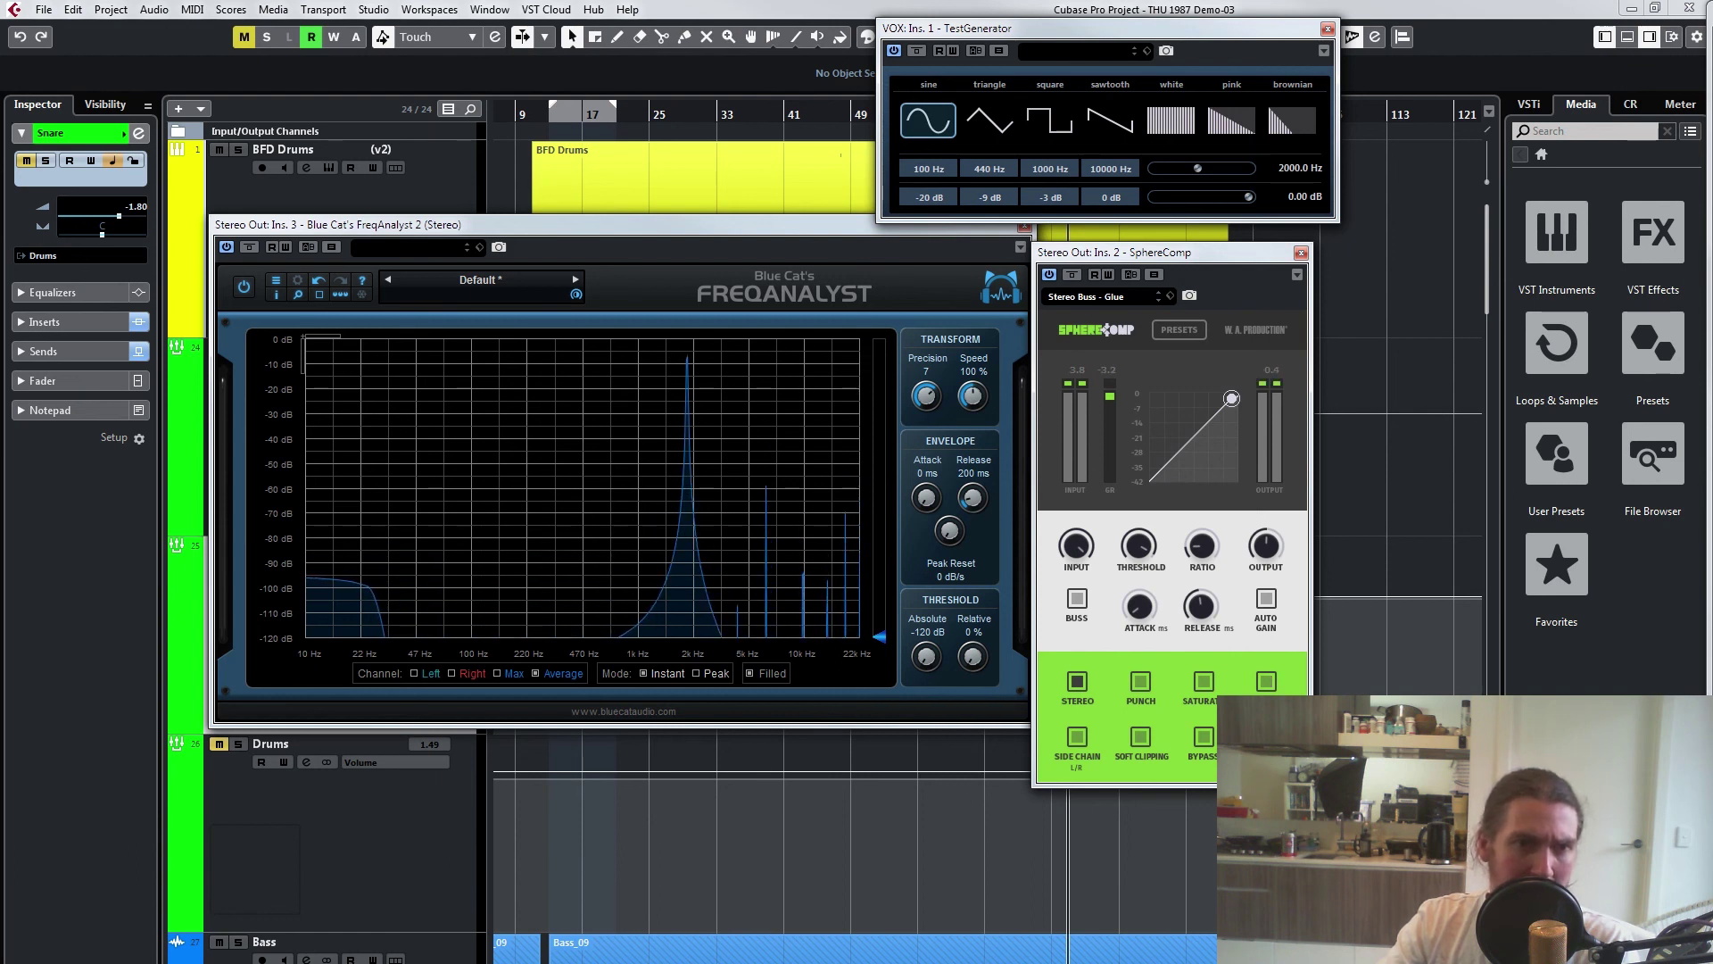
pyautogui.click(1077, 599)
pyautogui.click(1077, 599)
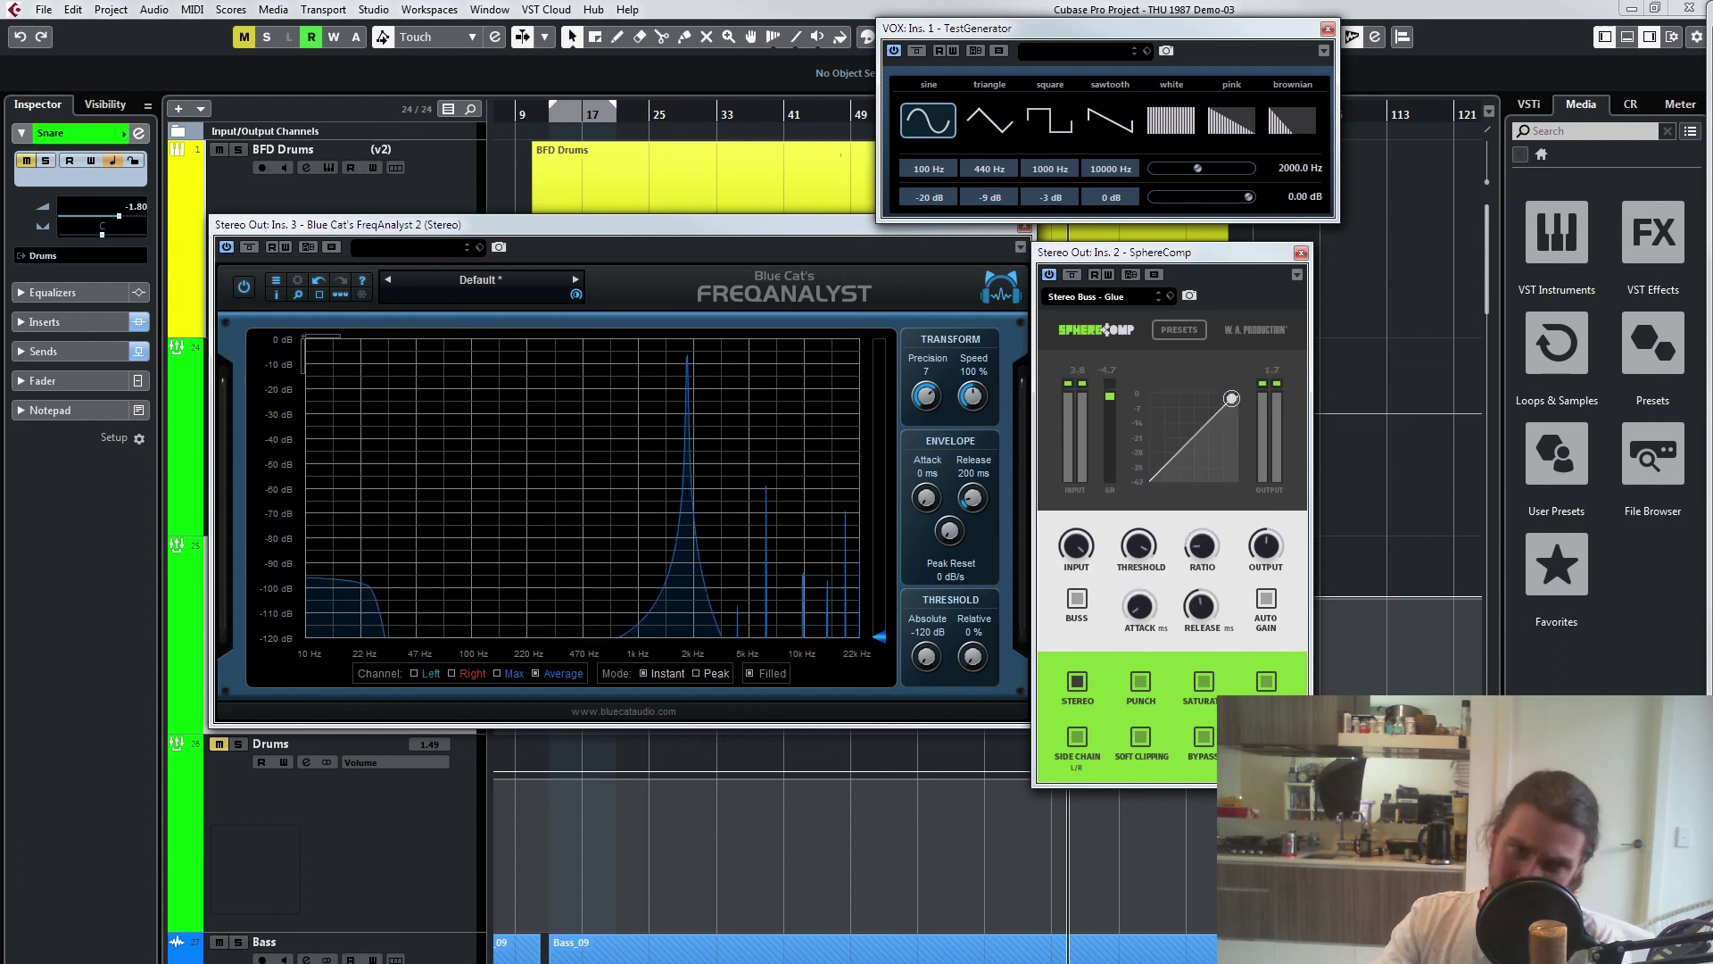